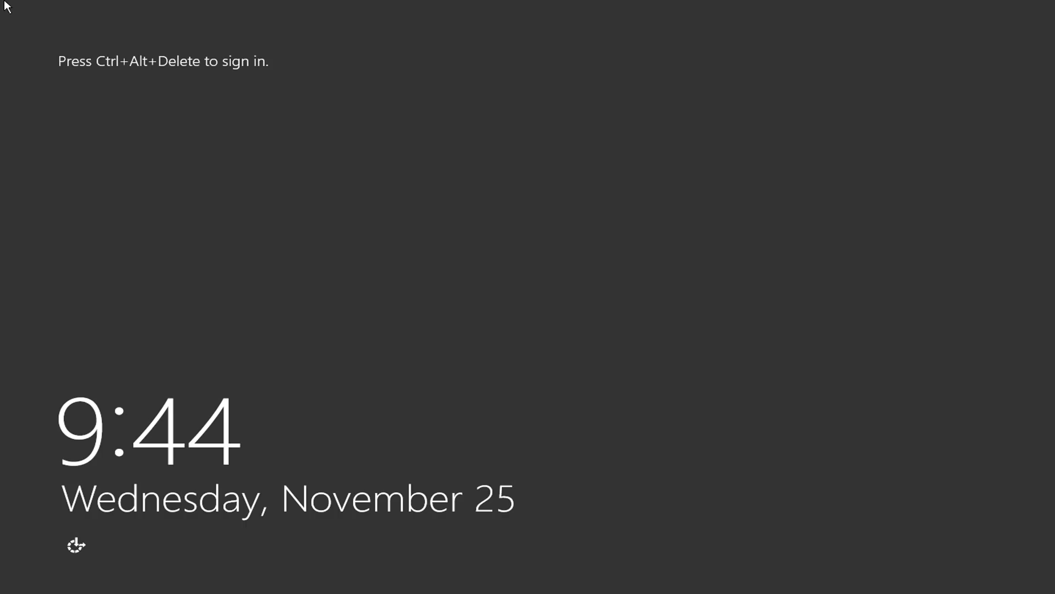
Sign in to the Windows Server by entering the account password
key("ctrl+alt+Delete")
left_click(484, 250)
type("••••••••••")
key("Return")
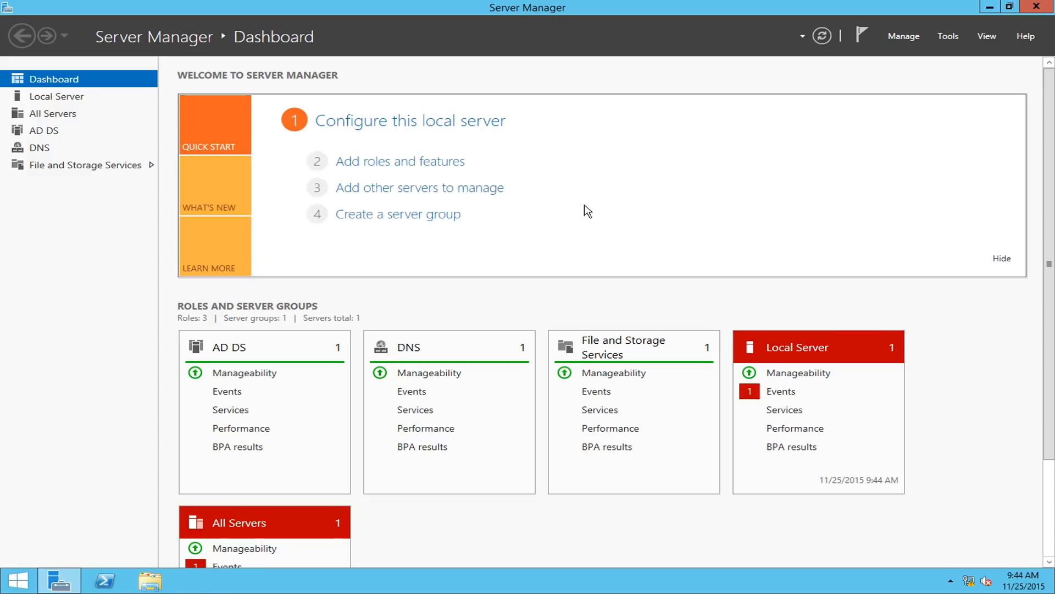
Open Active Directory Users and Computers on both domain controllers
left_click(948, 36)
left_click(911, 122)
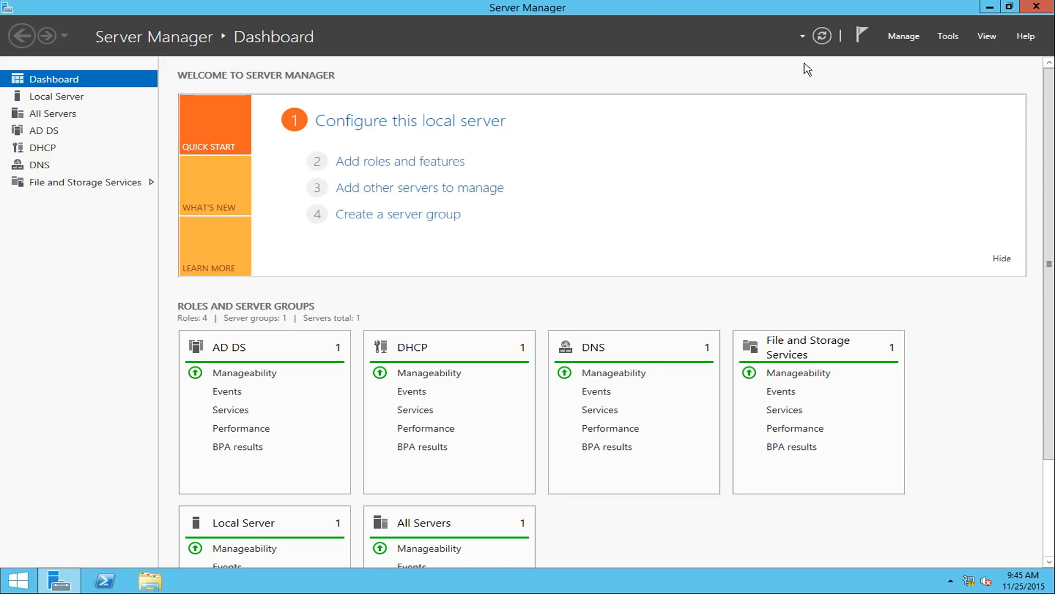
left_click(940, 37)
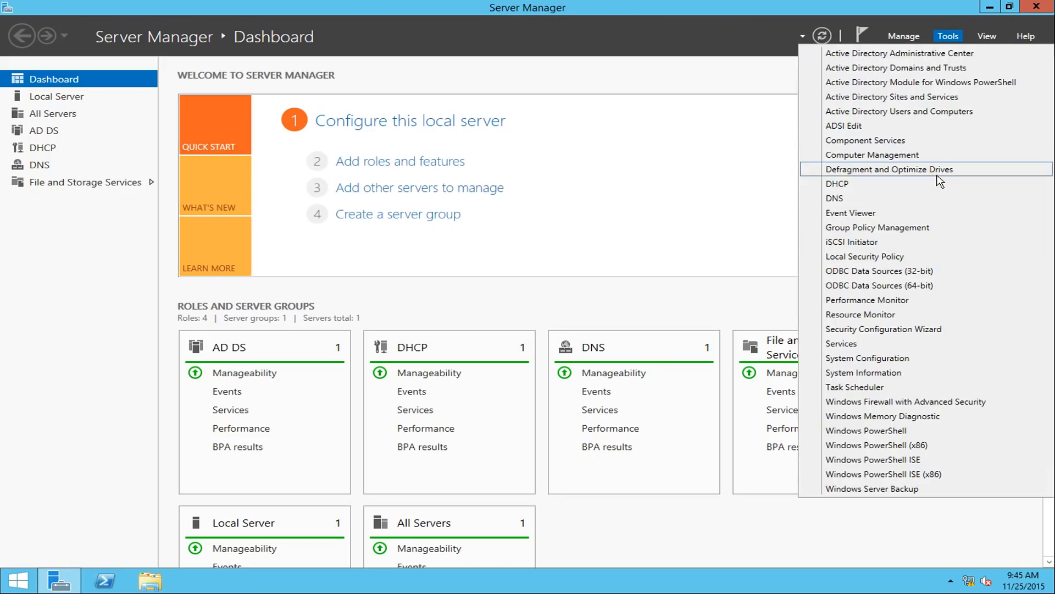
left_click(905, 117)
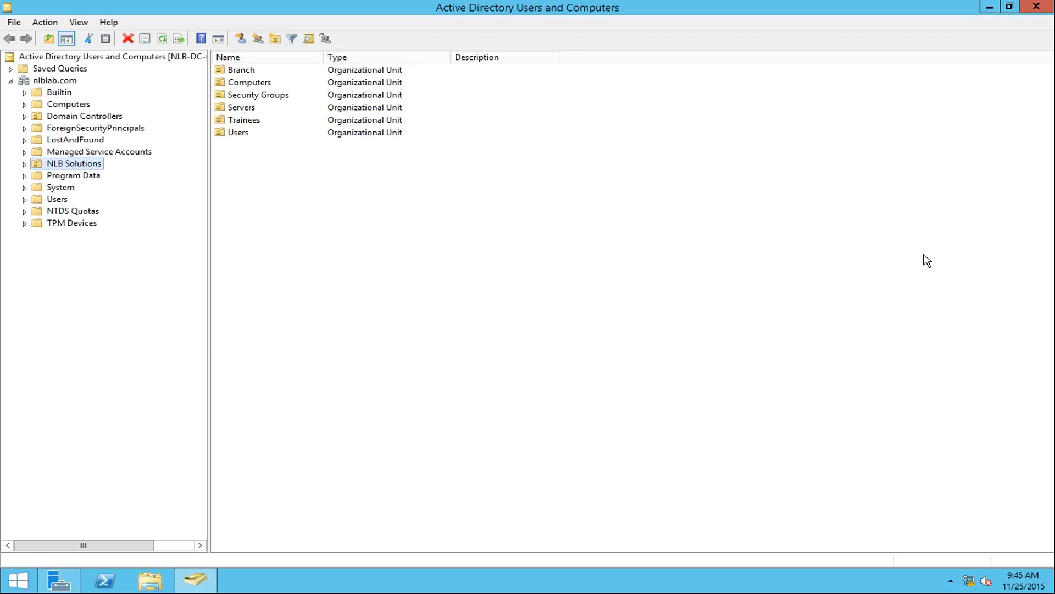
Examine the Finance, IT and Sales organizational units inside the Branch unit of NLB Solutions
left_click(24, 165)
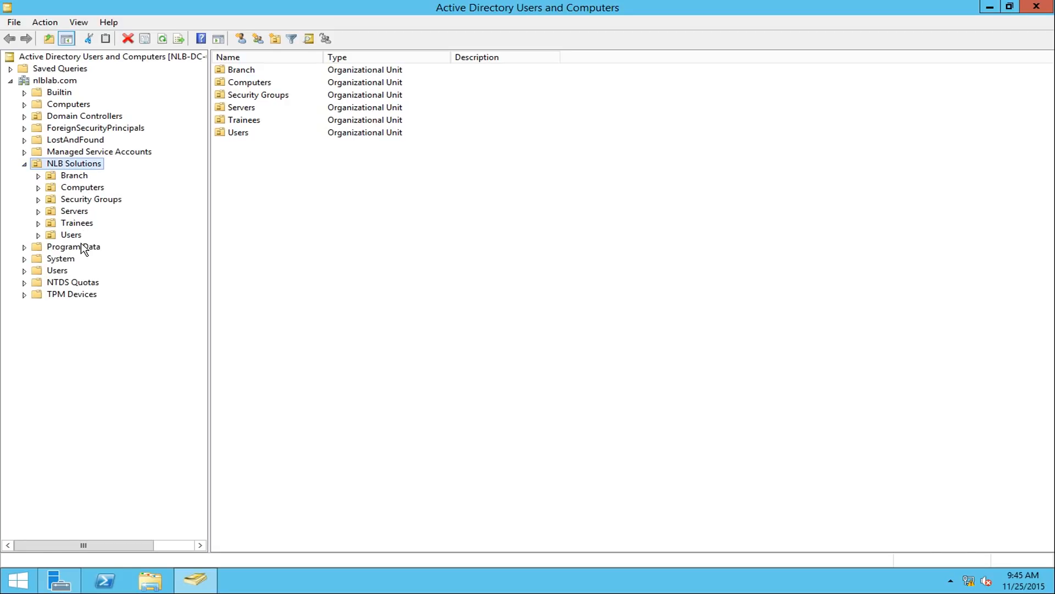
left_click(38, 176)
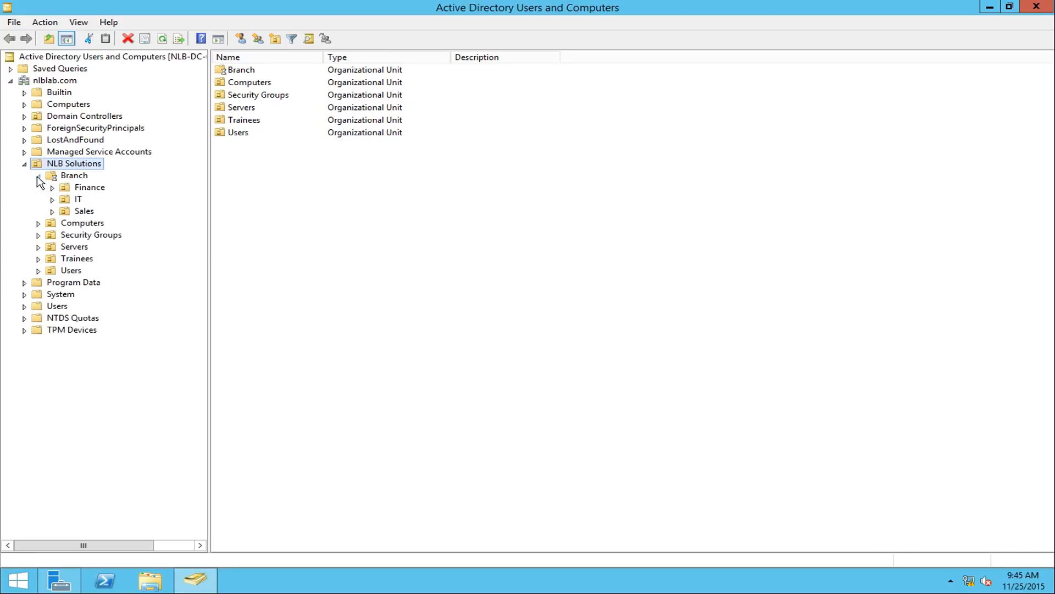
left_click(75, 176)
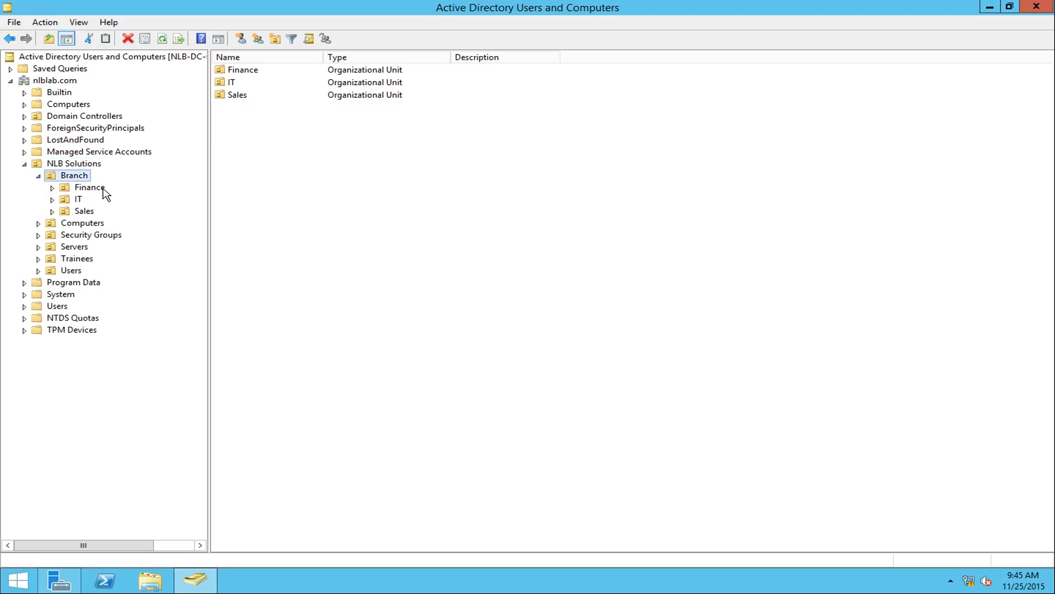
left_click(90, 188)
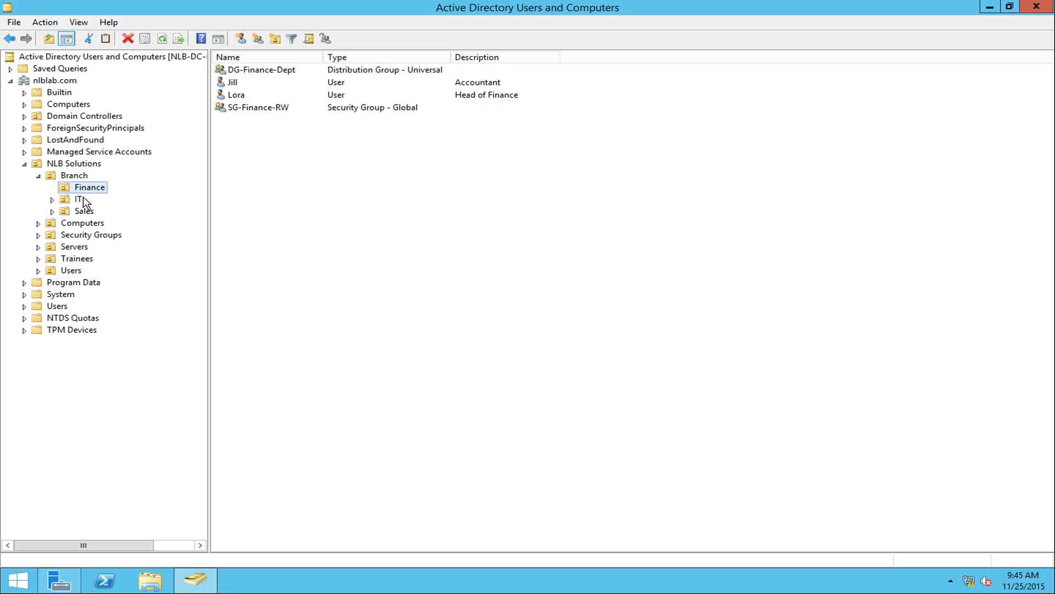
left_click(80, 200)
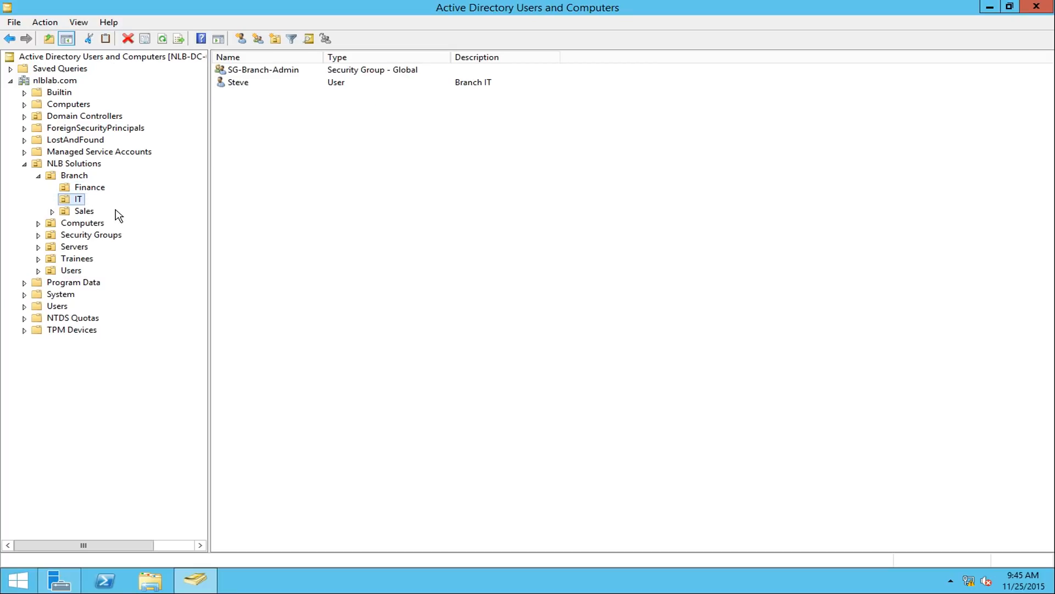
left_click(86, 212)
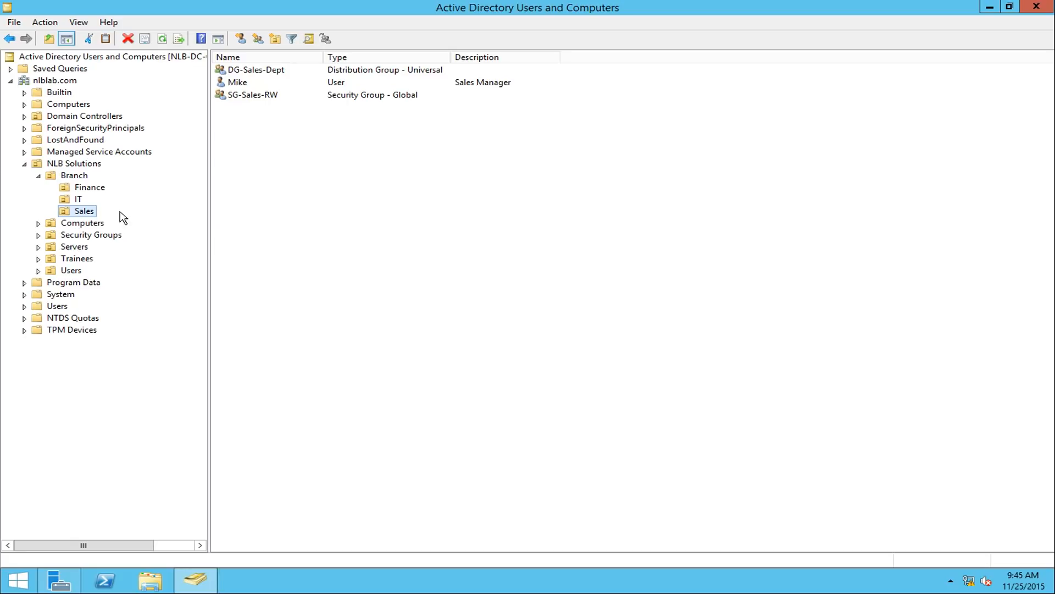
left_click(98, 188)
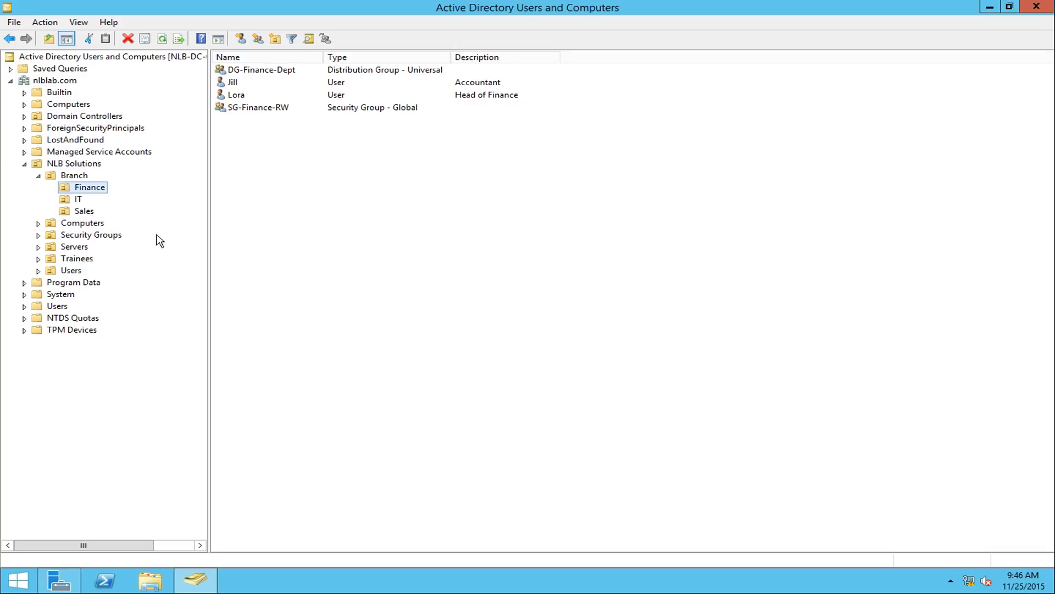
left_click(77, 200)
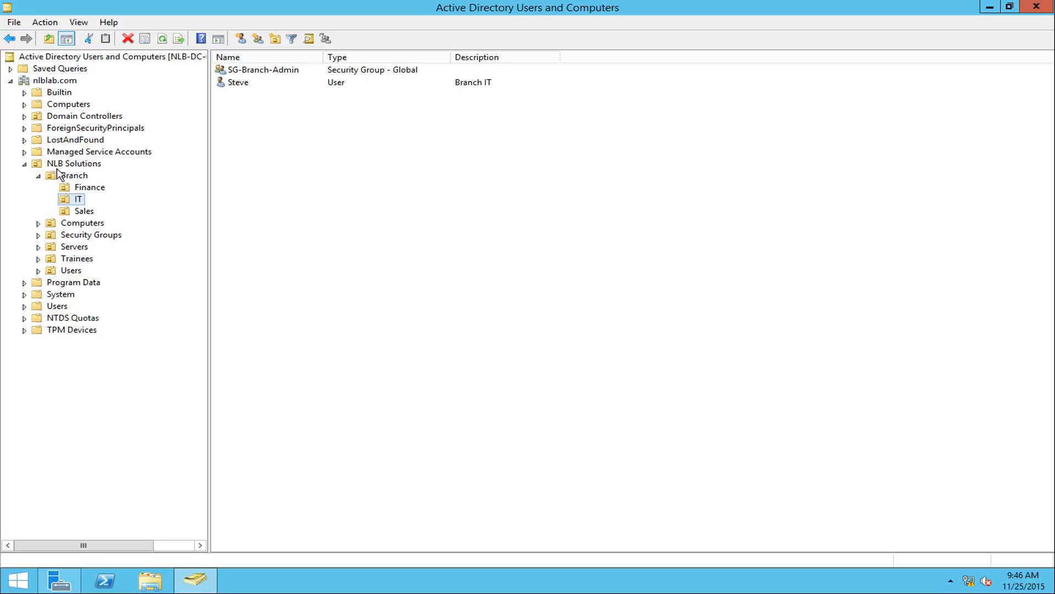
left_click(73, 177)
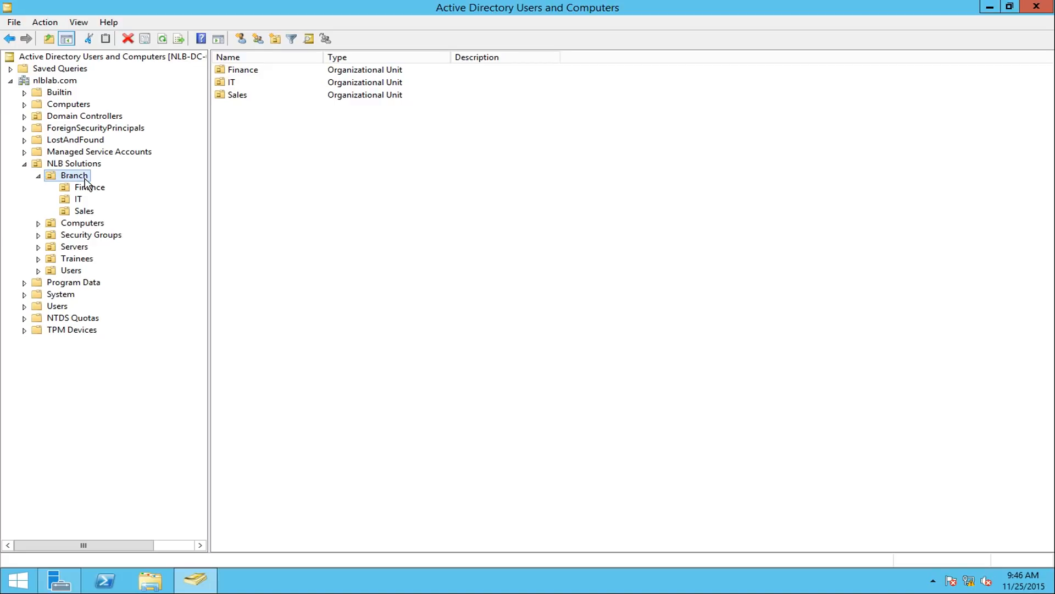
Enter a telephone number in the properties of the Accountant user in the Branch Finance unit and save it
left_click(88, 189)
left_click(237, 83)
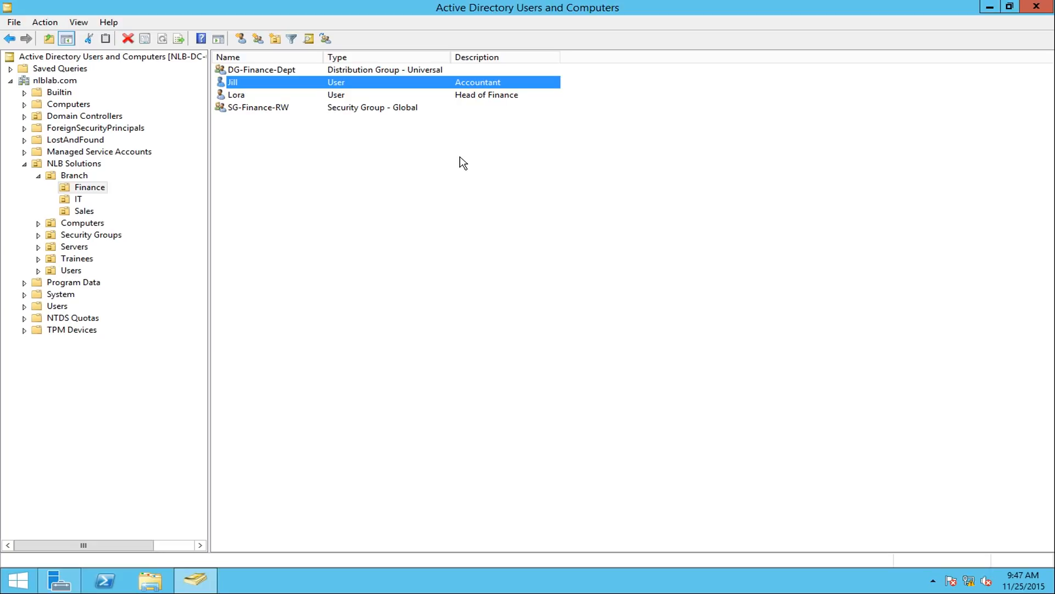
double_click(345, 82)
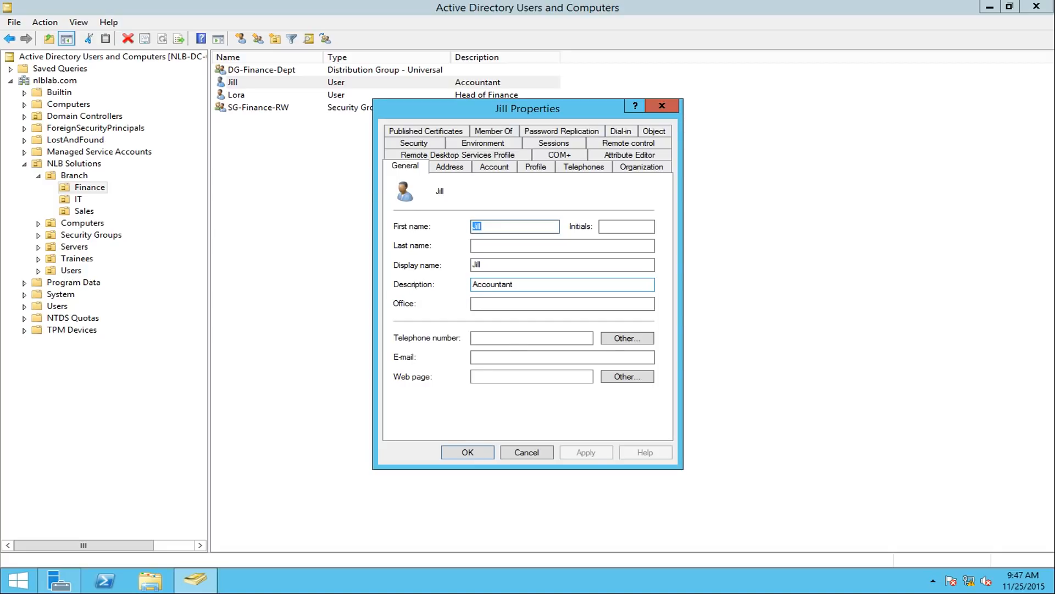
left_click(508, 338)
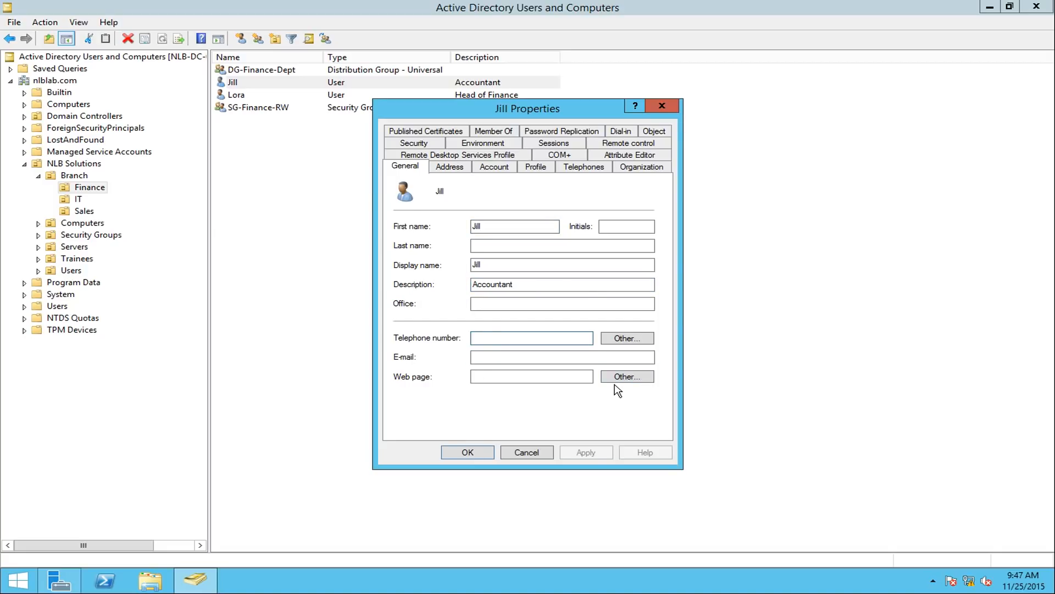
type("12345")
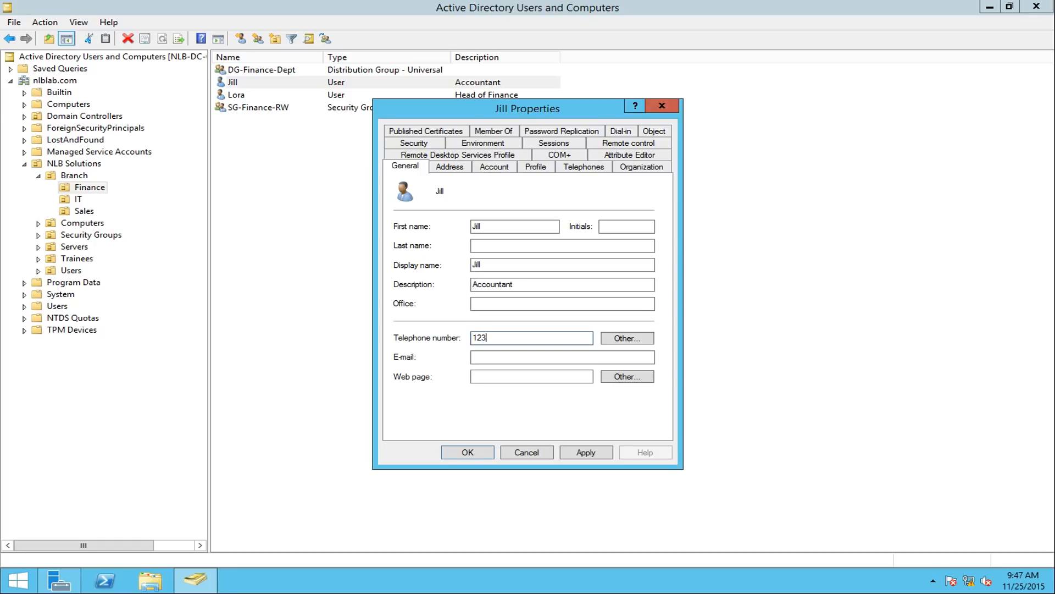
left_click(571, 453)
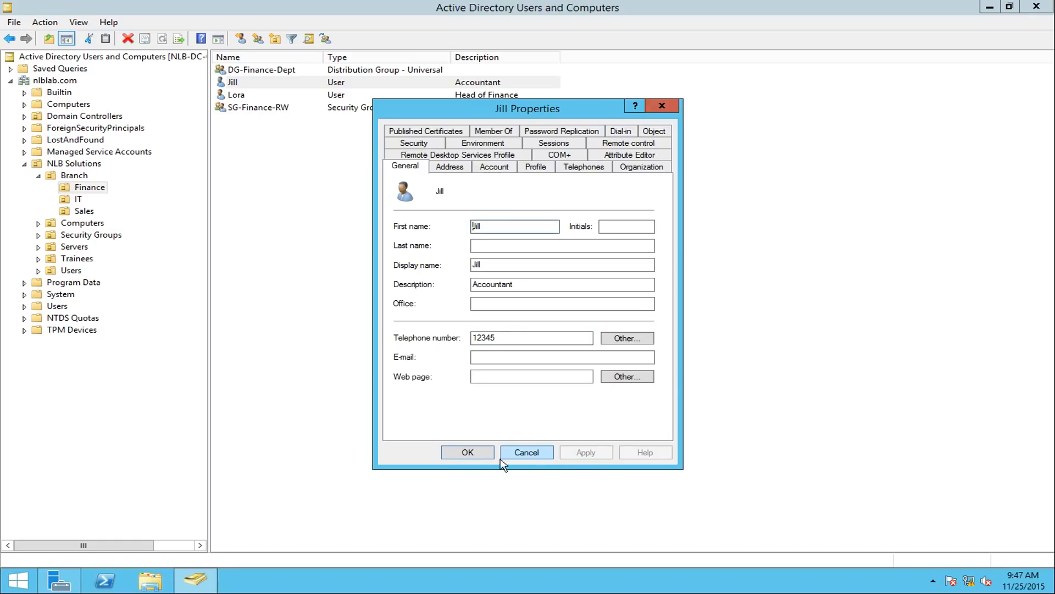
left_click(468, 454)
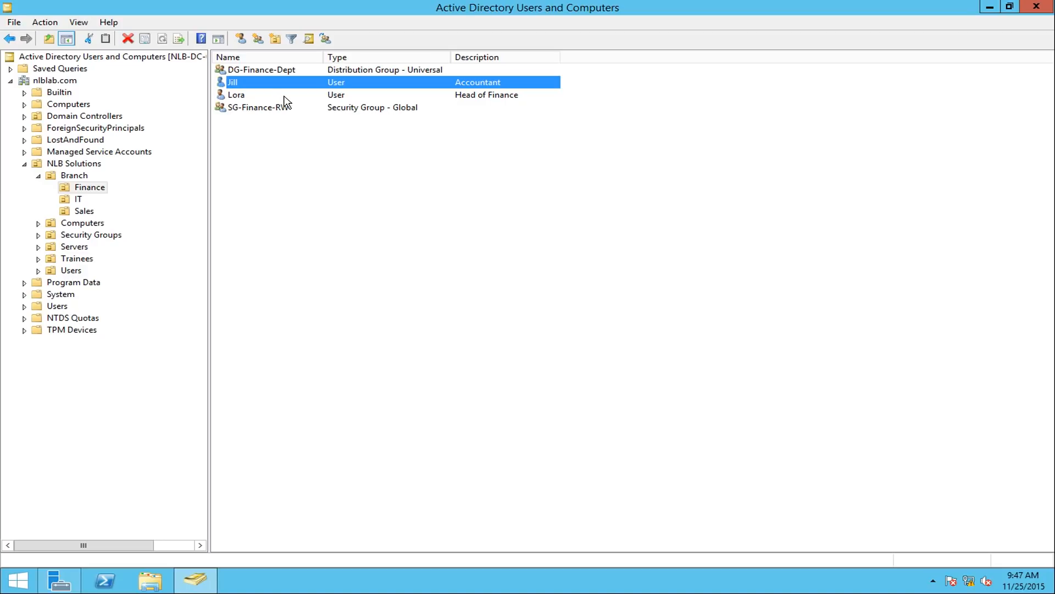
Check the telephone number field of the Finance unit's Accountant user on NLB-DC-02
left_click(9, 38)
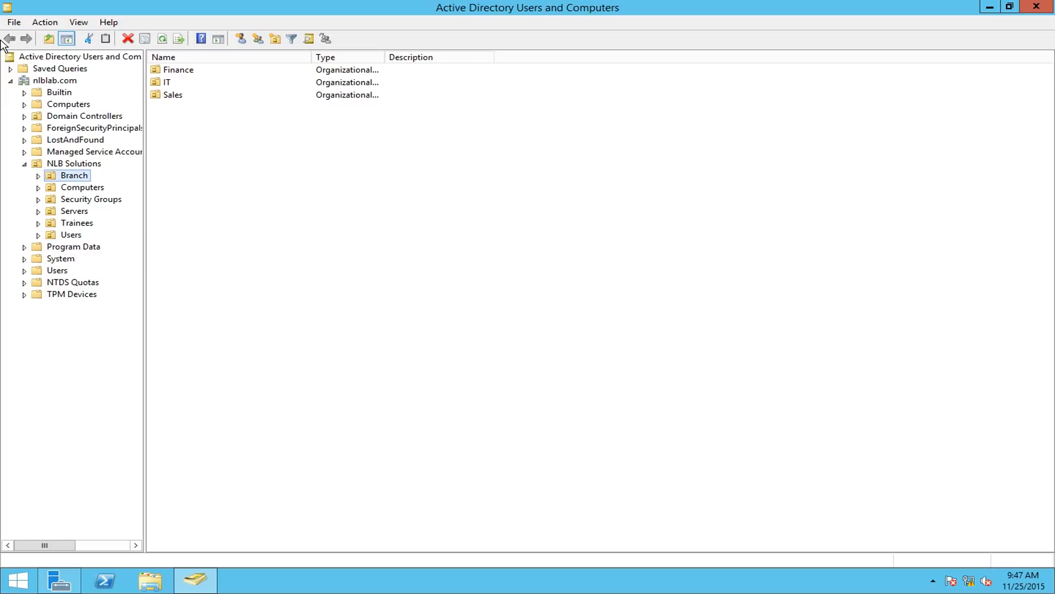
left_click(38, 175)
left_click(90, 187)
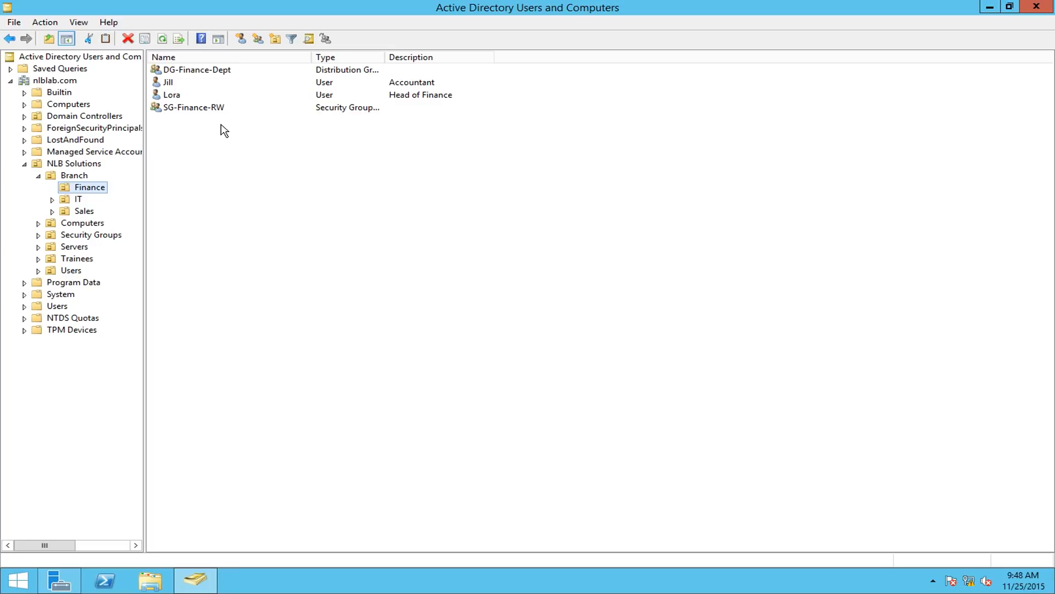
left_click(187, 85)
double_click(188, 85)
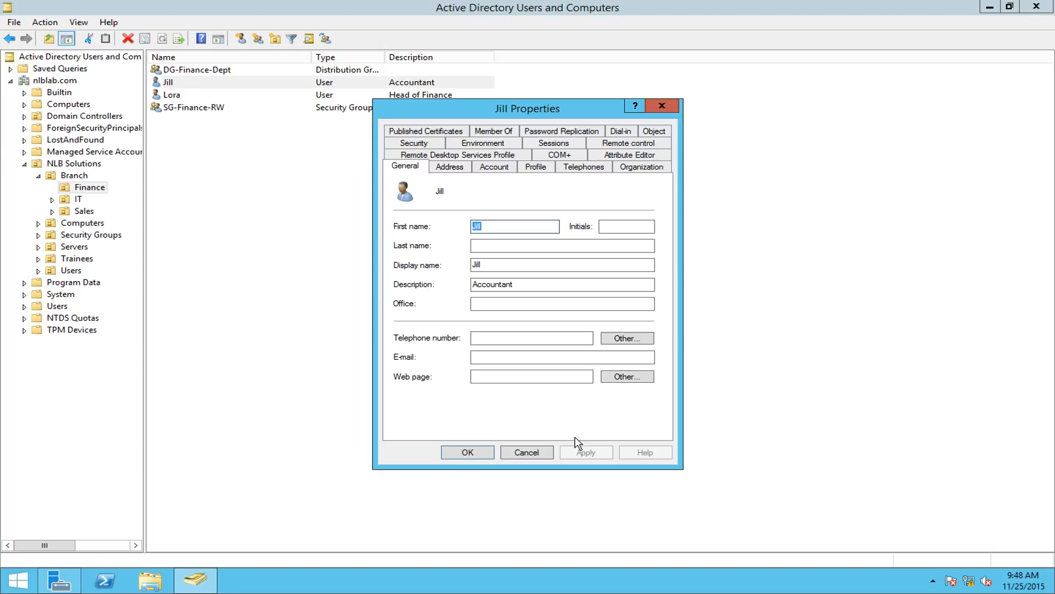
left_click(525, 452)
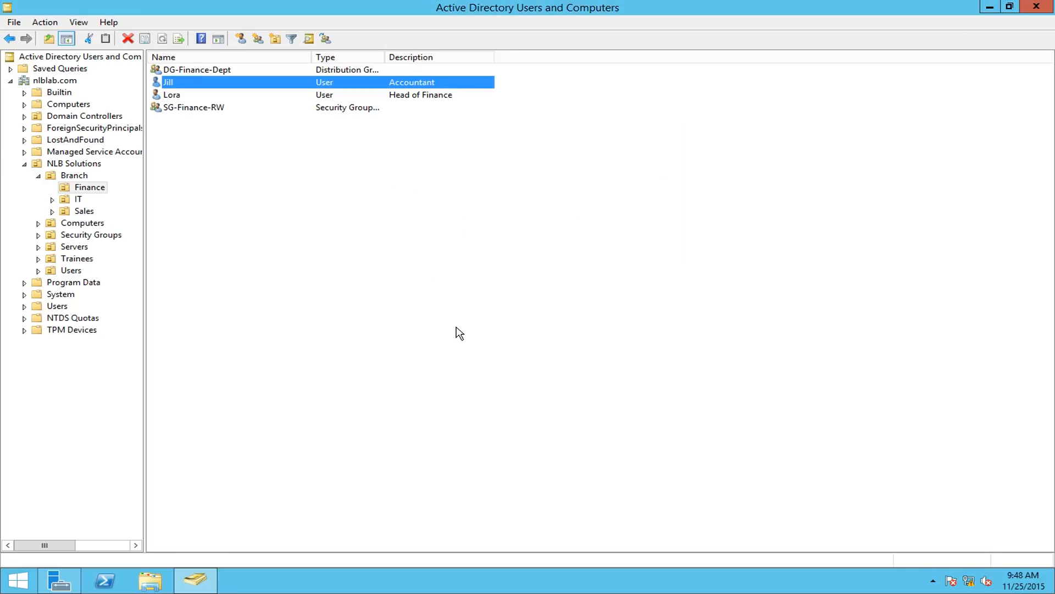
Force immediate replication of the connection from NLB-DC-01 to NLB-DC-02 in Active Directory Sites and Services
left_click(59, 580)
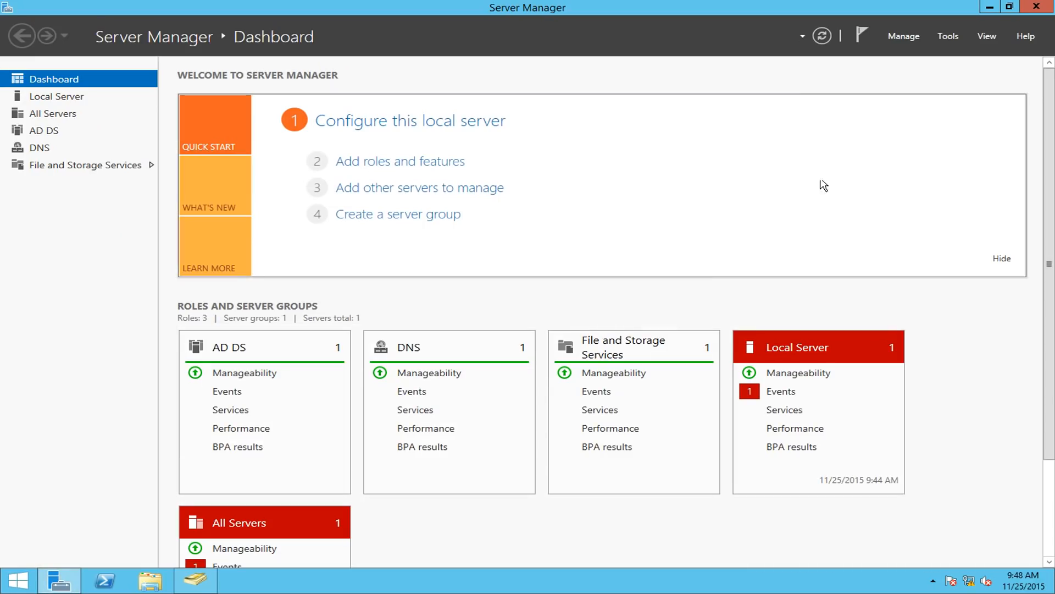
left_click(947, 35)
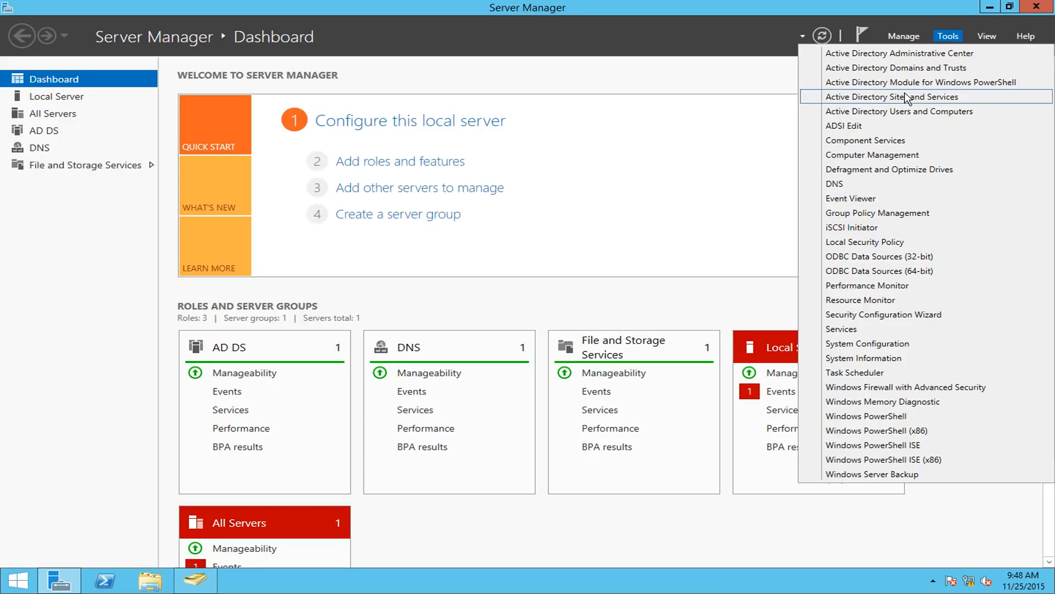
left_click(907, 97)
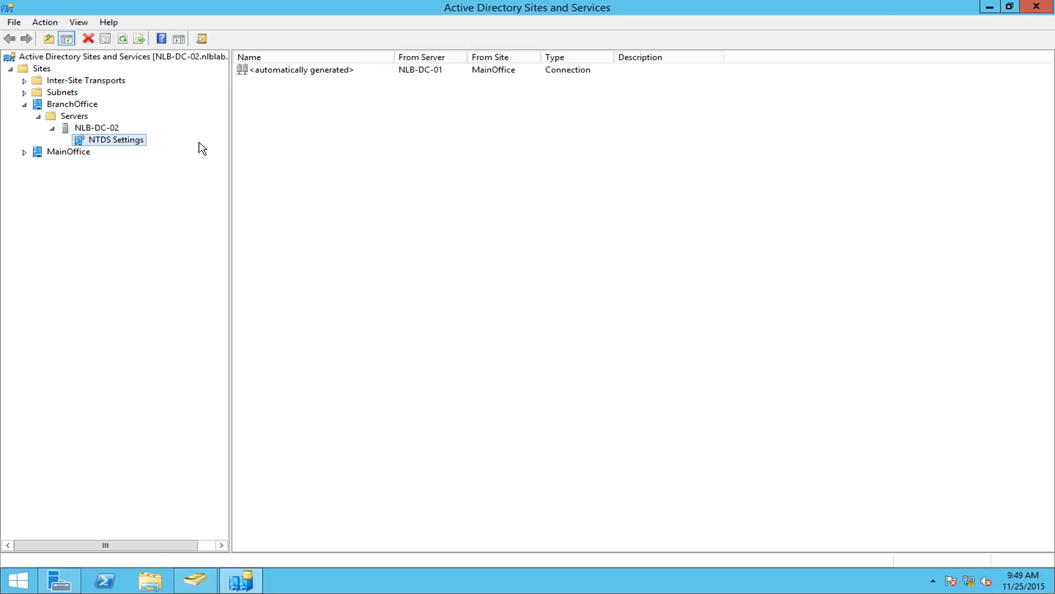
left_click(324, 76)
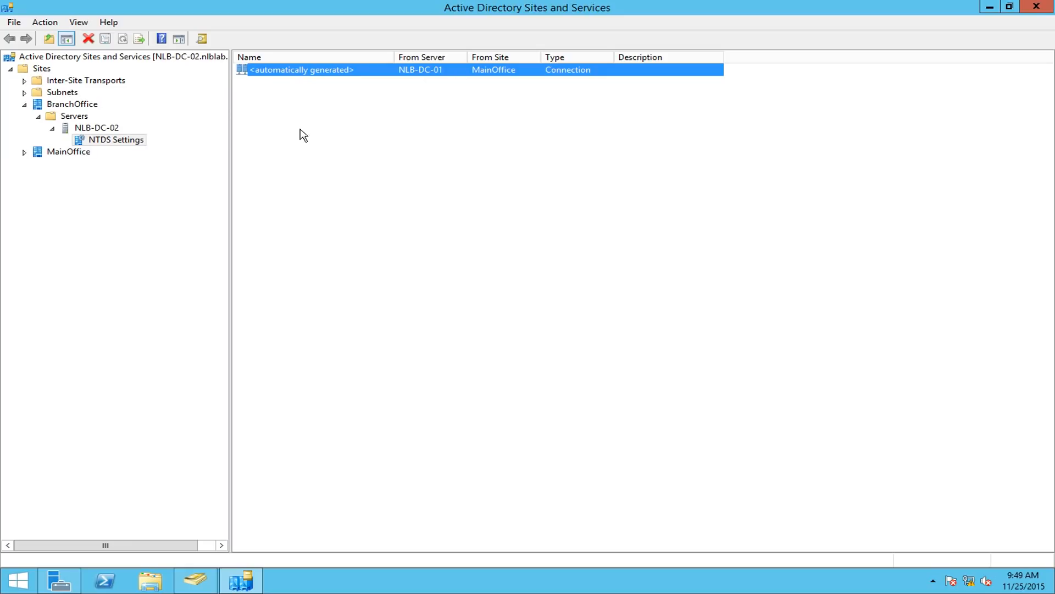
right_click(413, 76)
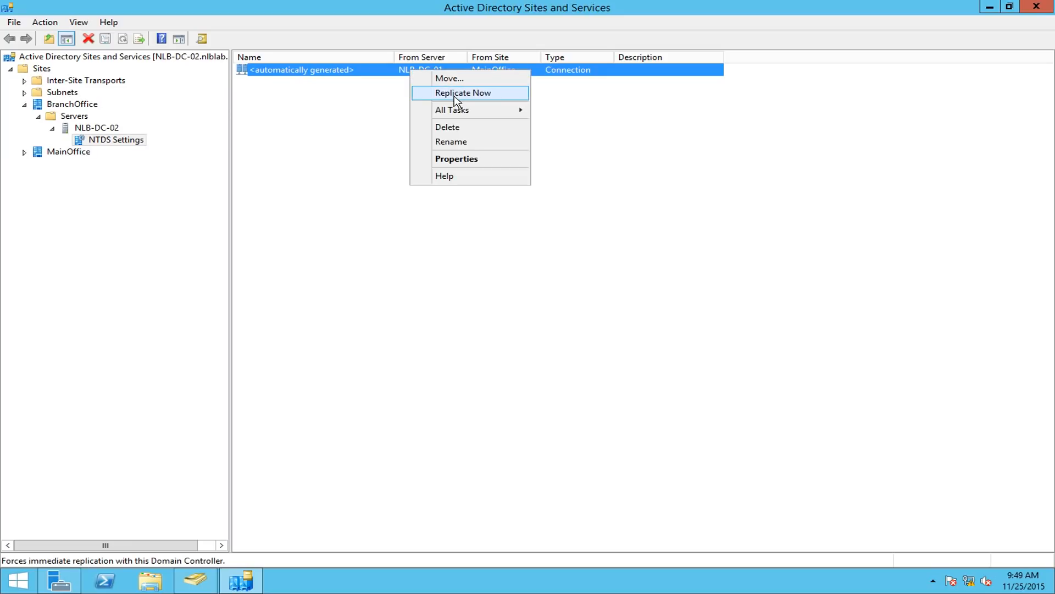
left_click(448, 92)
left_click(673, 352)
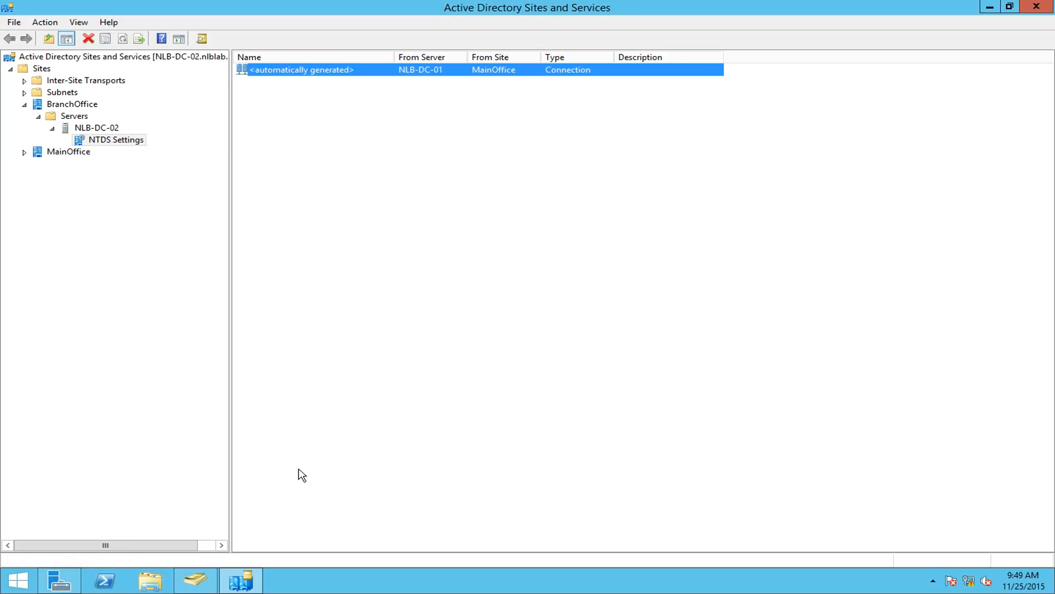
Refresh the Finance unit in Active Directory Users and Computers on NLB-DC-02 and recheck the Accountant user's telephone number
left_click(215, 574)
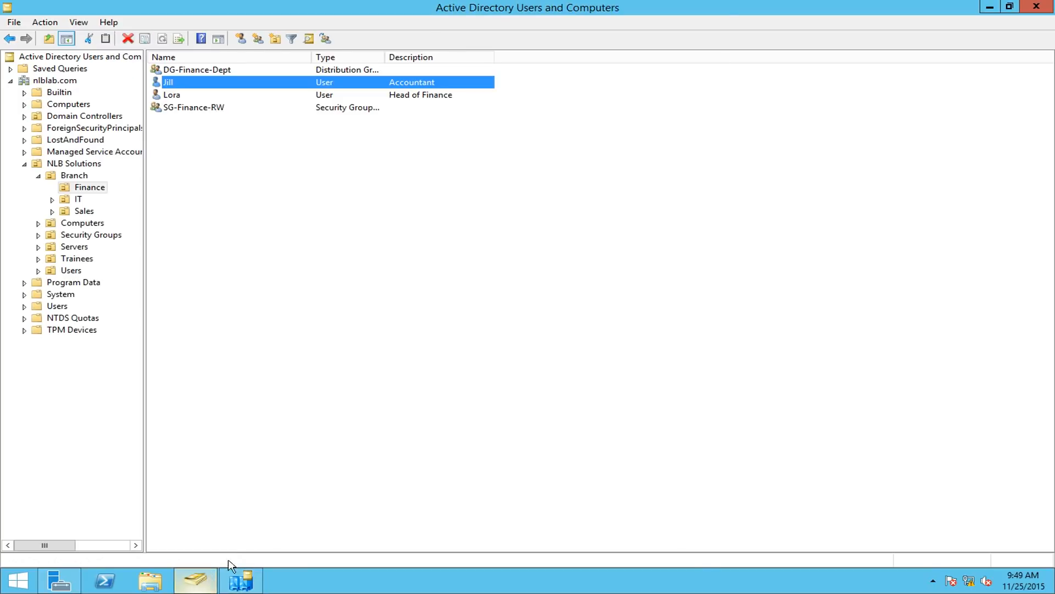
right_click(337, 311)
left_click(415, 397)
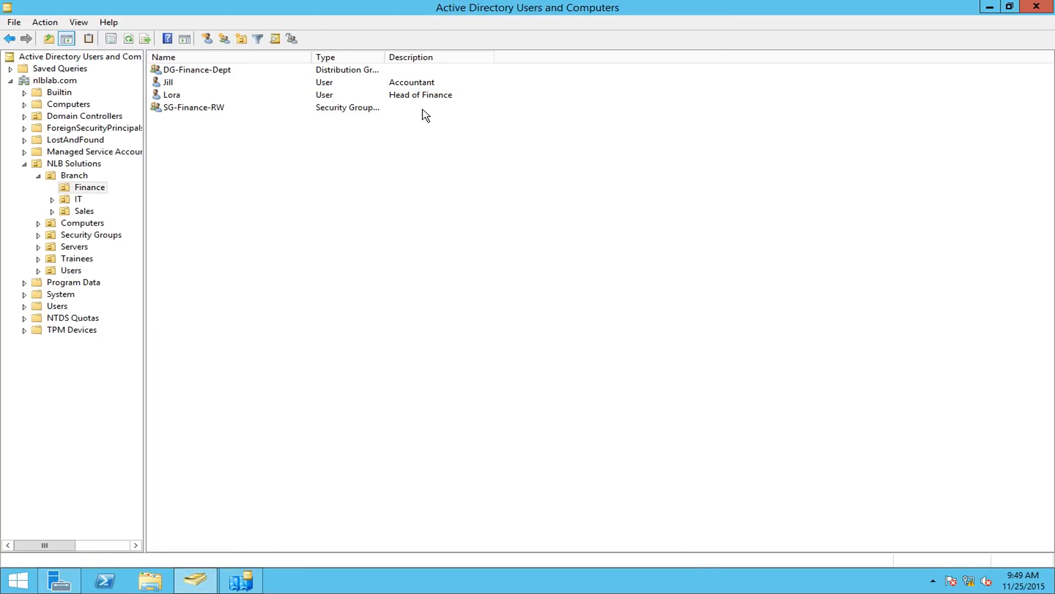
double_click(400, 84)
left_click_drag(506, 338, 416, 337)
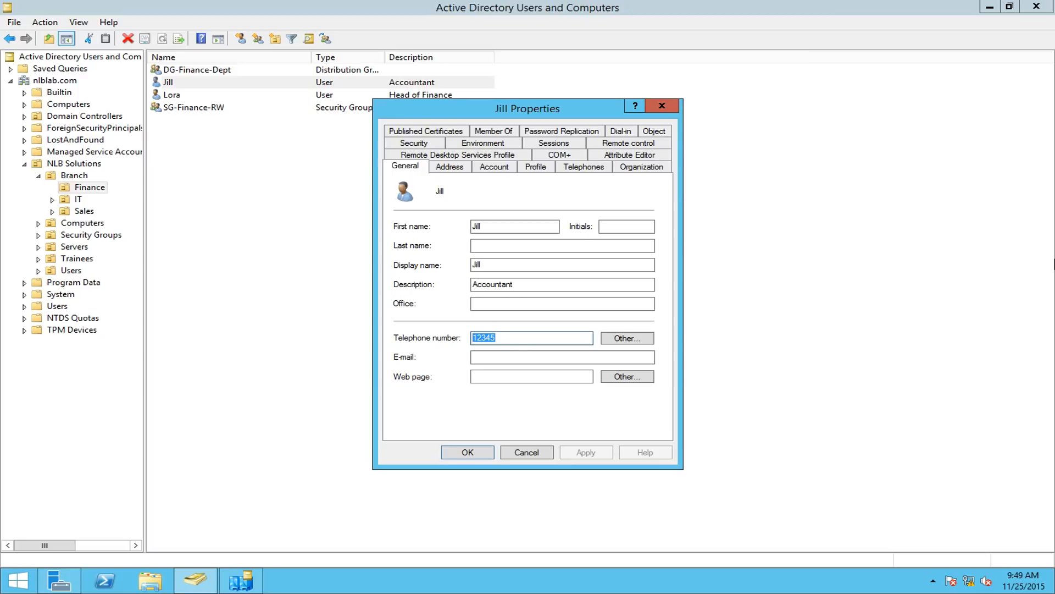
left_click(663, 106)
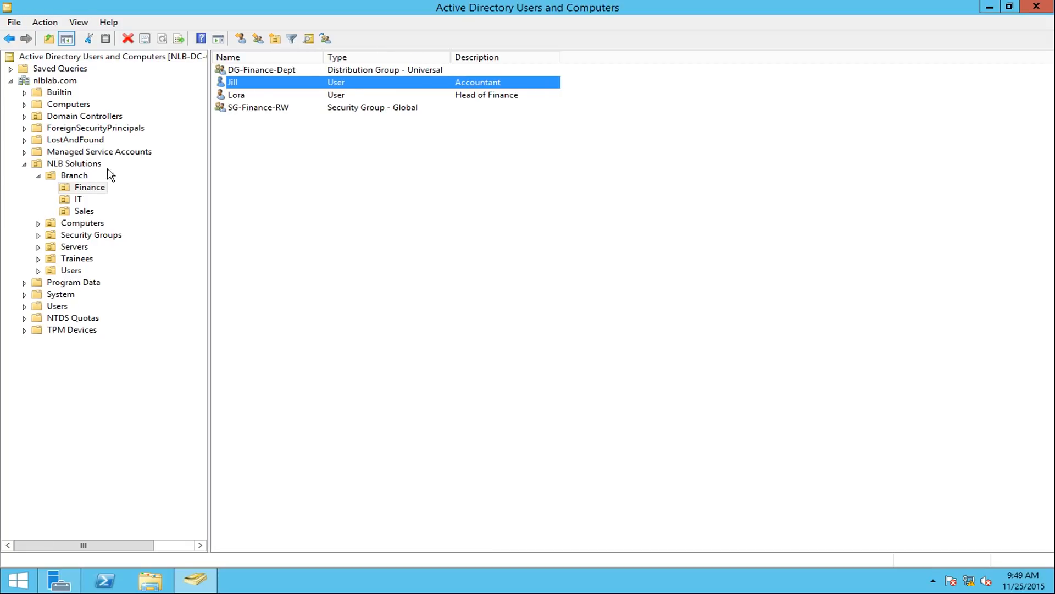
left_click(85, 175)
right_click(84, 175)
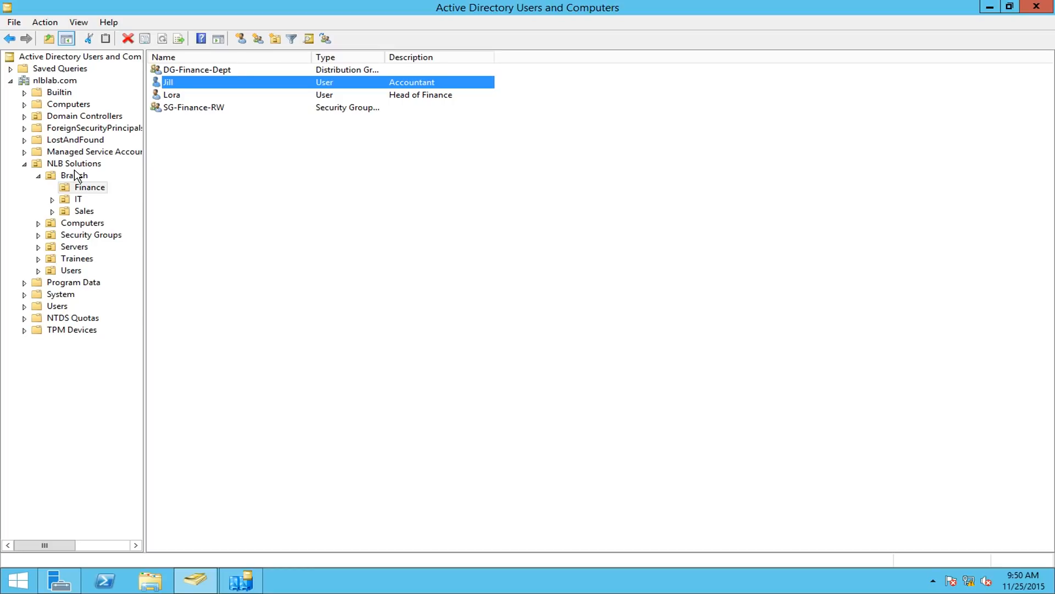
left_click(77, 176)
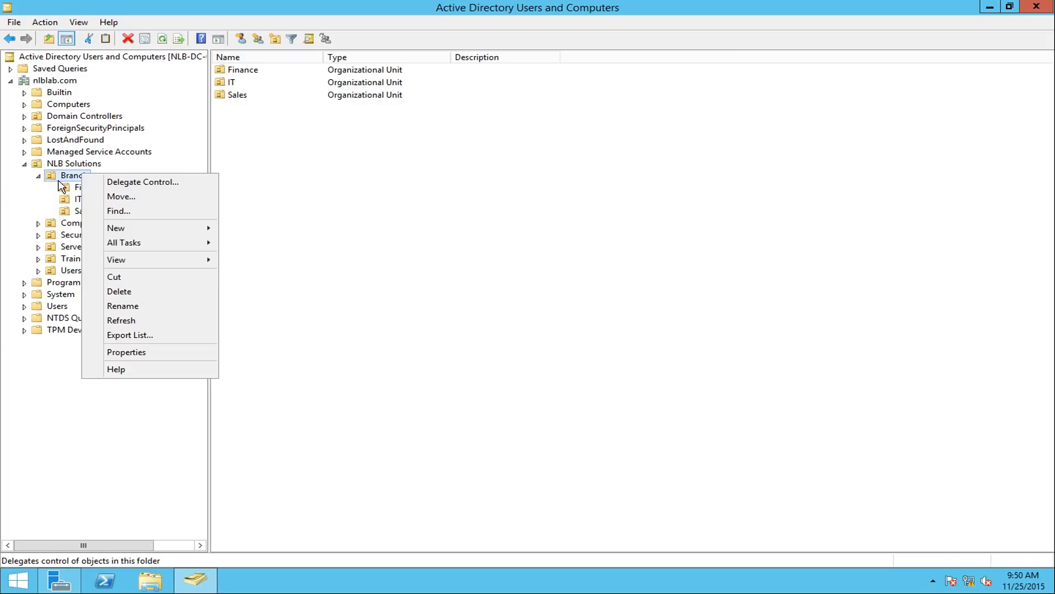
left_click(170, 278)
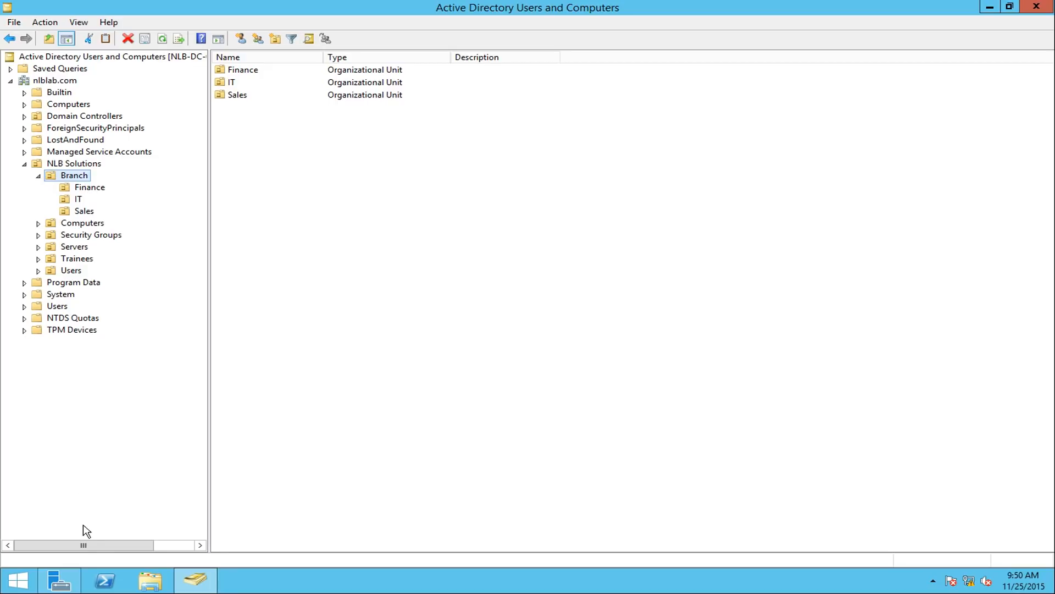
Open Windows Server Backup from Server Manager and check the 11/25/2015 9:21 AM backup entry
left_click(59, 580)
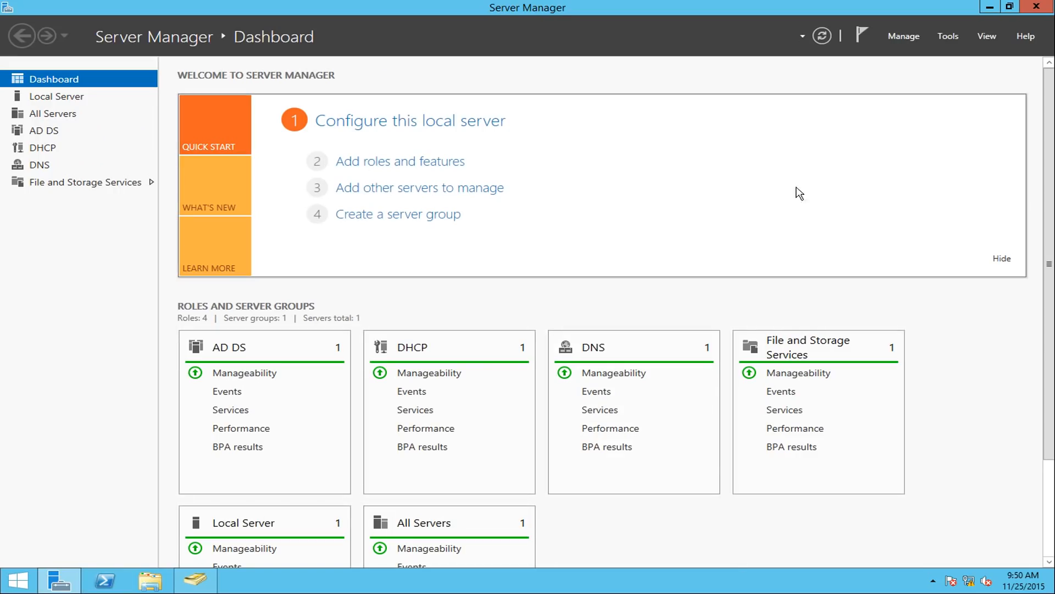
left_click(950, 39)
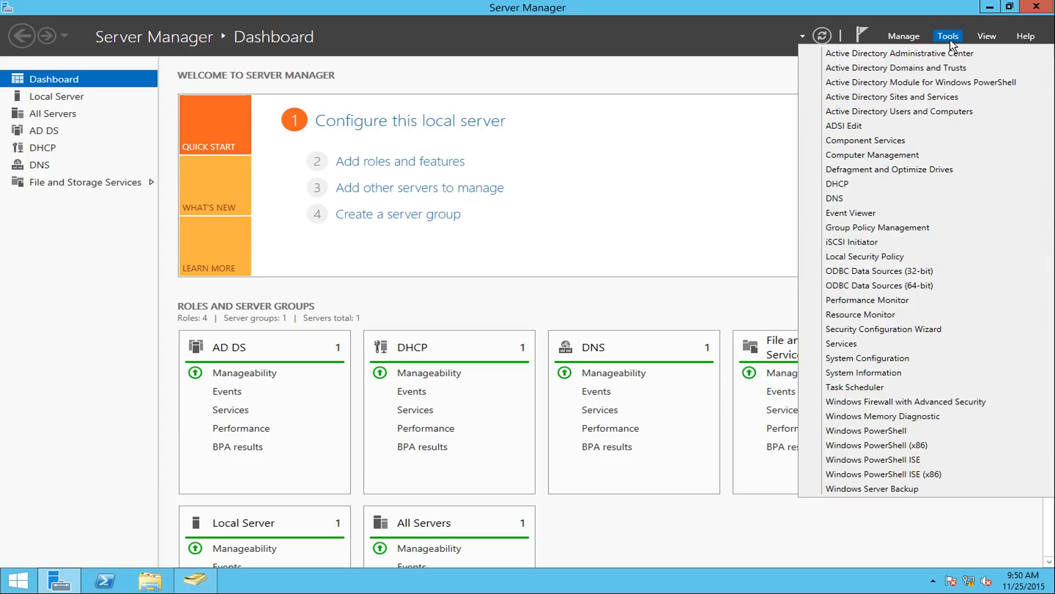
left_click(906, 491)
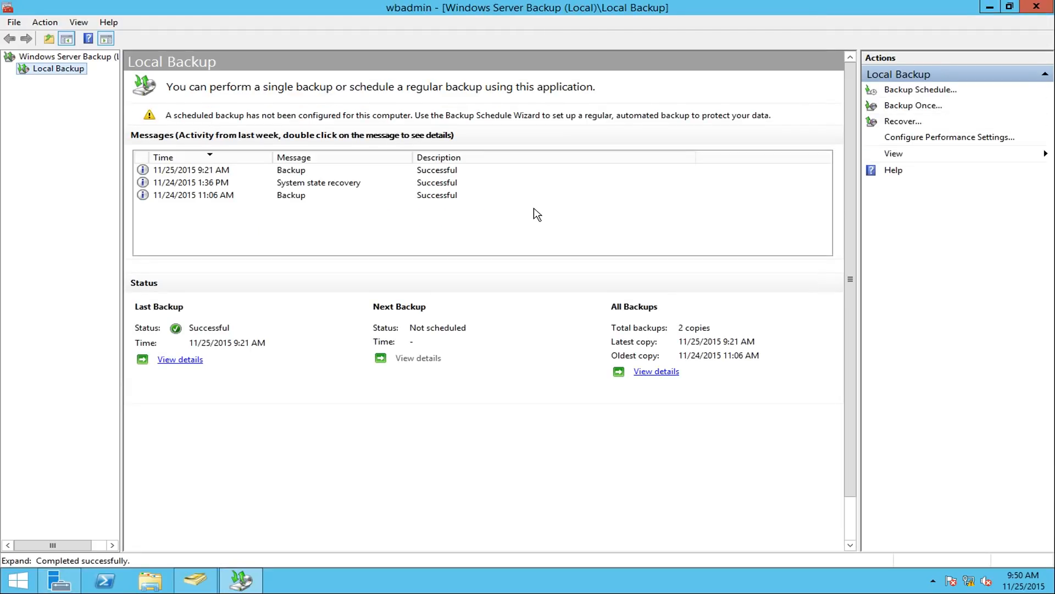
left_click(299, 171)
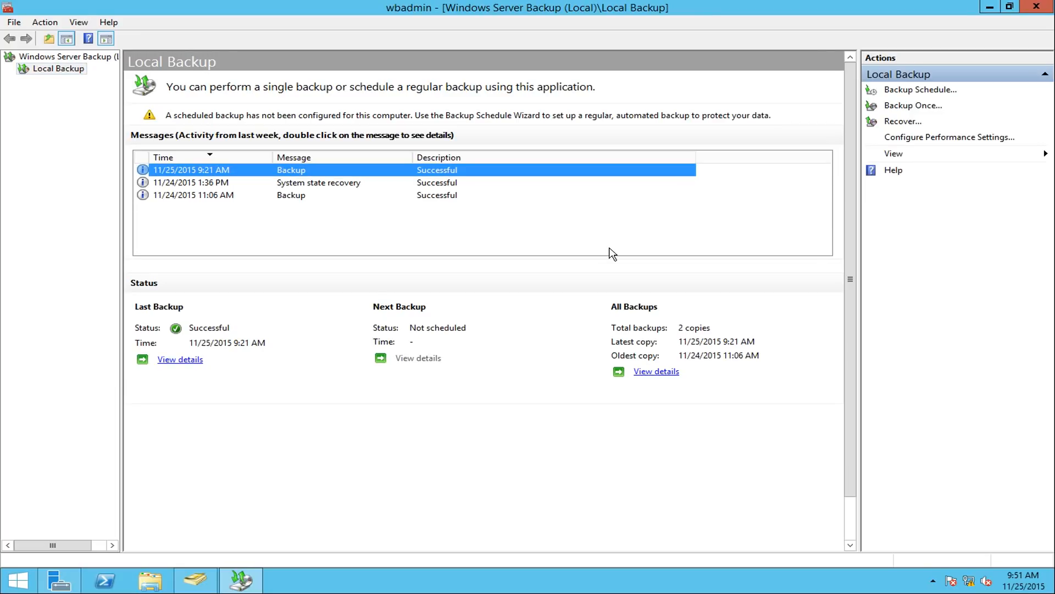
left_click(992, 7)
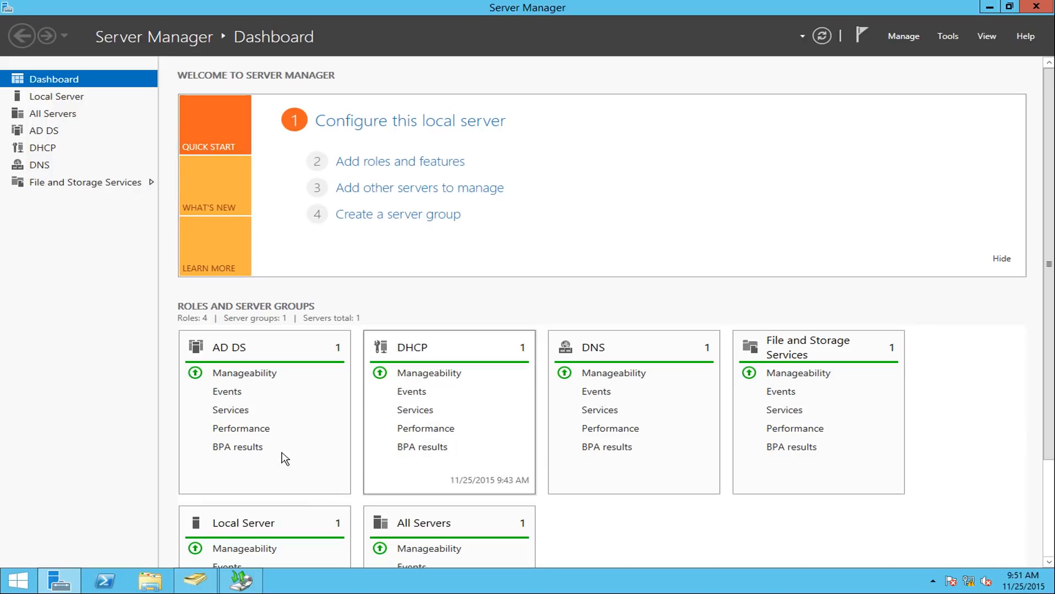
Review the users and groups in the Branch unit's Finance, IT and Sales units in Active Directory Users and Computers
left_click(194, 579)
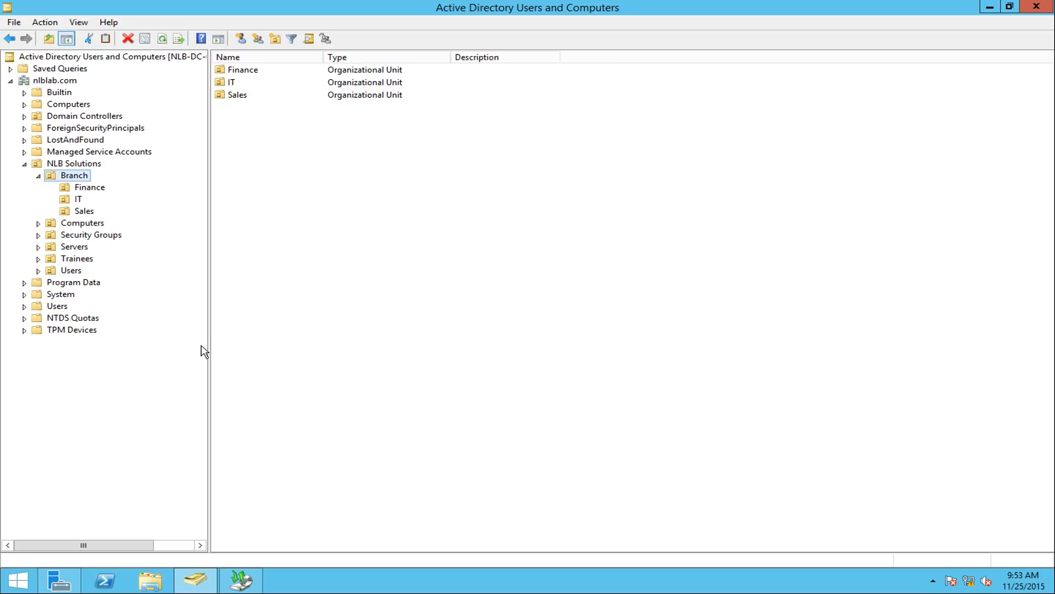
right_click(63, 182)
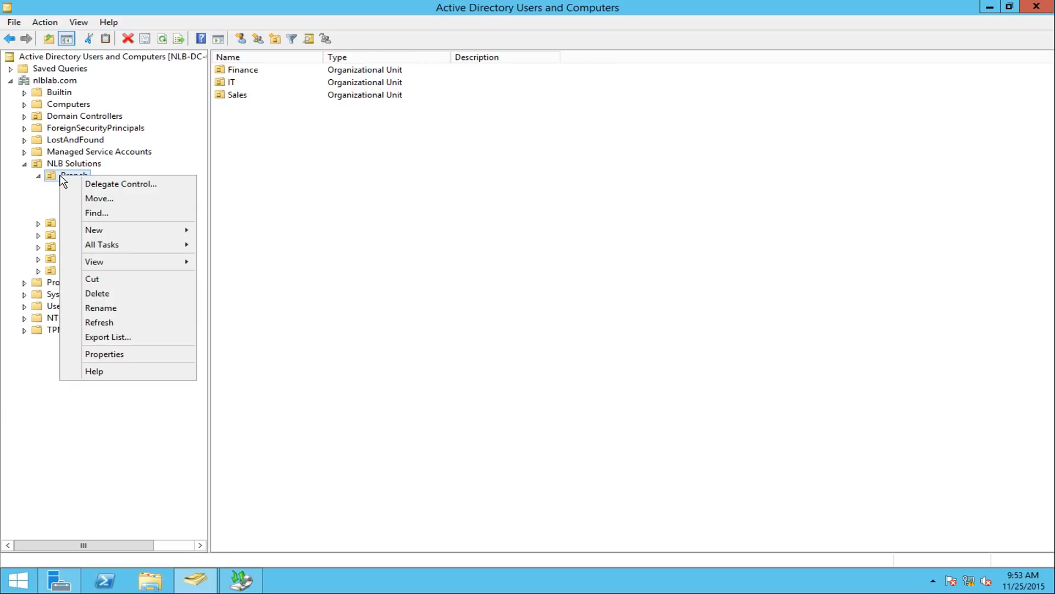
left_click(29, 196)
left_click(94, 190)
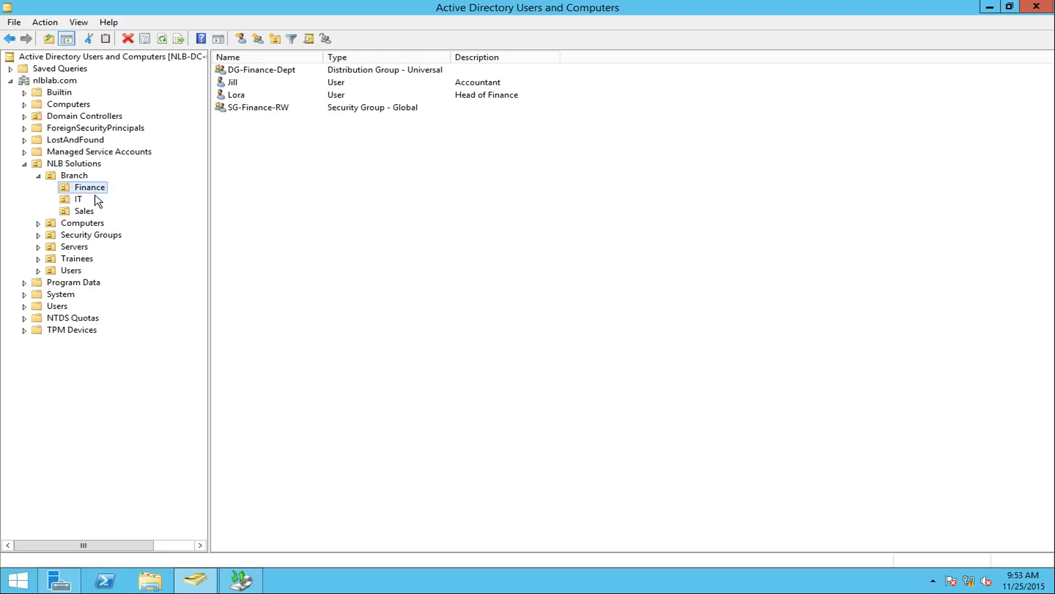
left_click(66, 201)
left_click(74, 212)
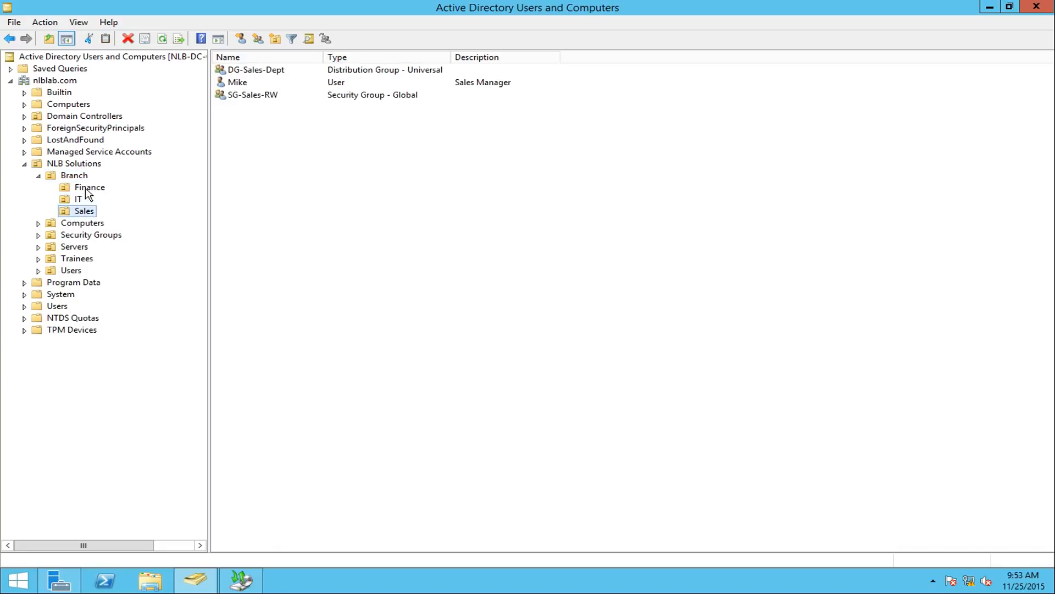
left_click(85, 188)
left_click(78, 200)
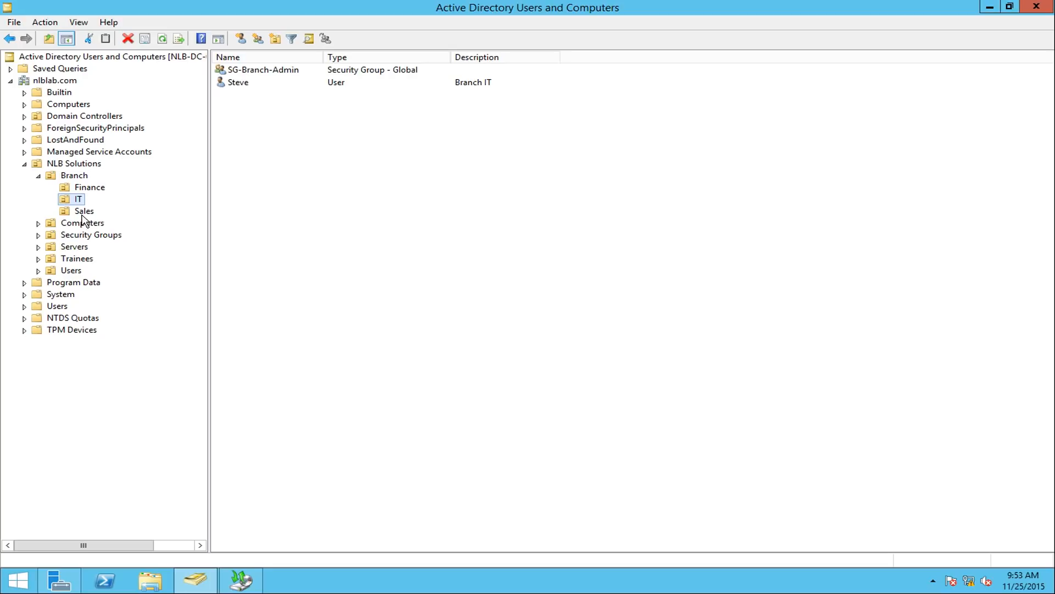
left_click(83, 213)
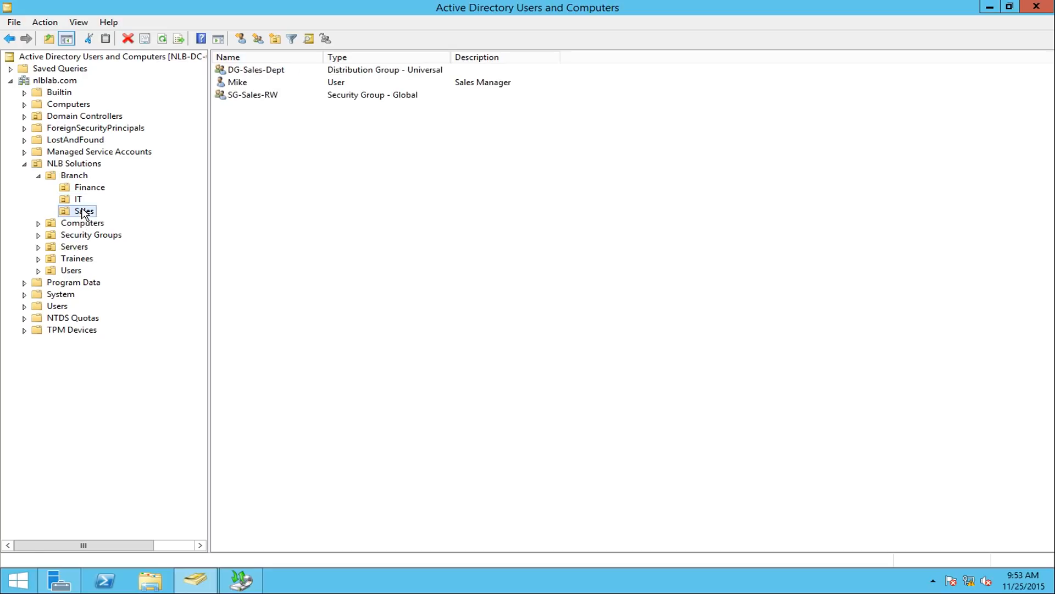
left_click(76, 178)
left_click(89, 190)
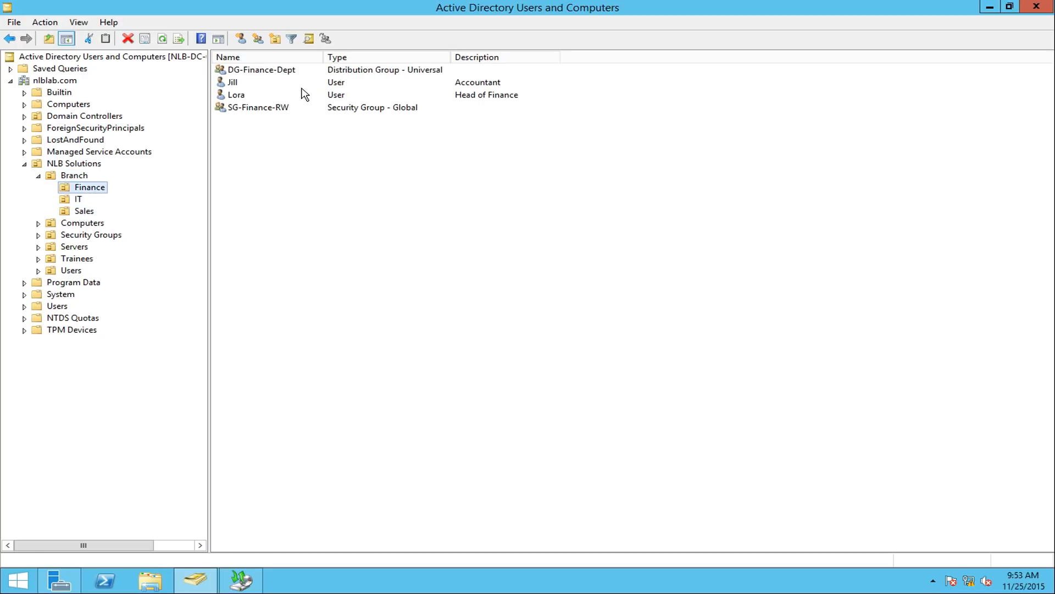
Examine the member list of the DG-Finance-Dept group, leaving its properties unchanged
double_click(264, 72)
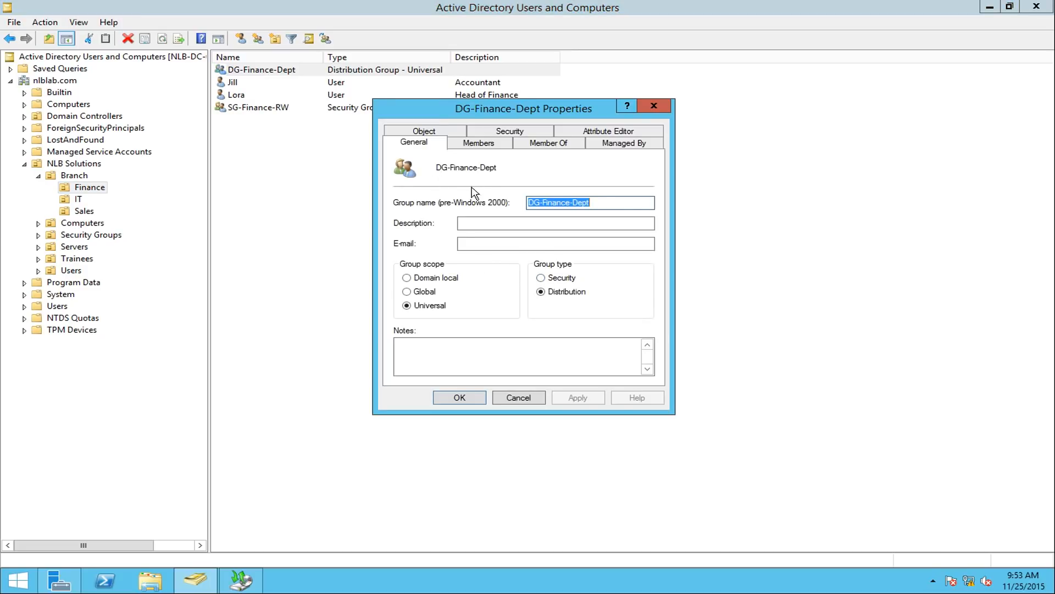
left_click(479, 144)
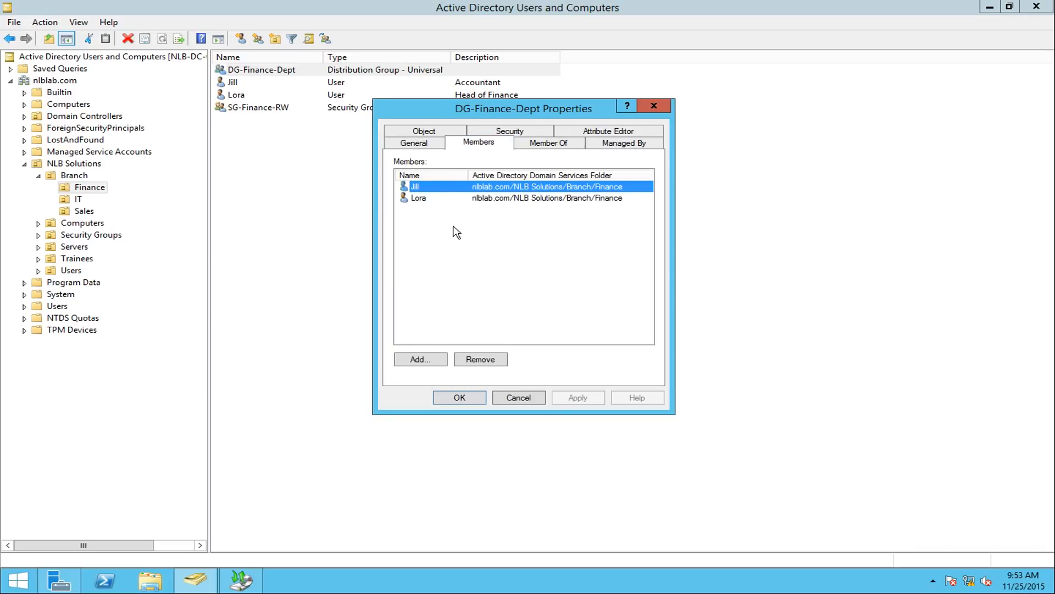
left_click(653, 106)
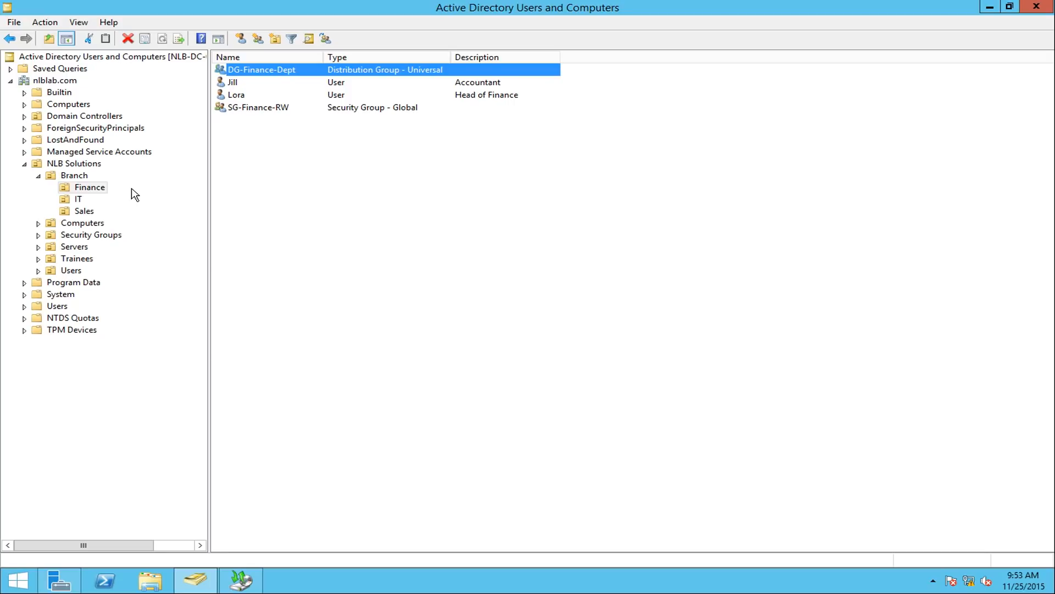
Delete the Branch organizational unit under NLB Solutions together with all the objects it contains
left_click(82, 176)
right_click(82, 176)
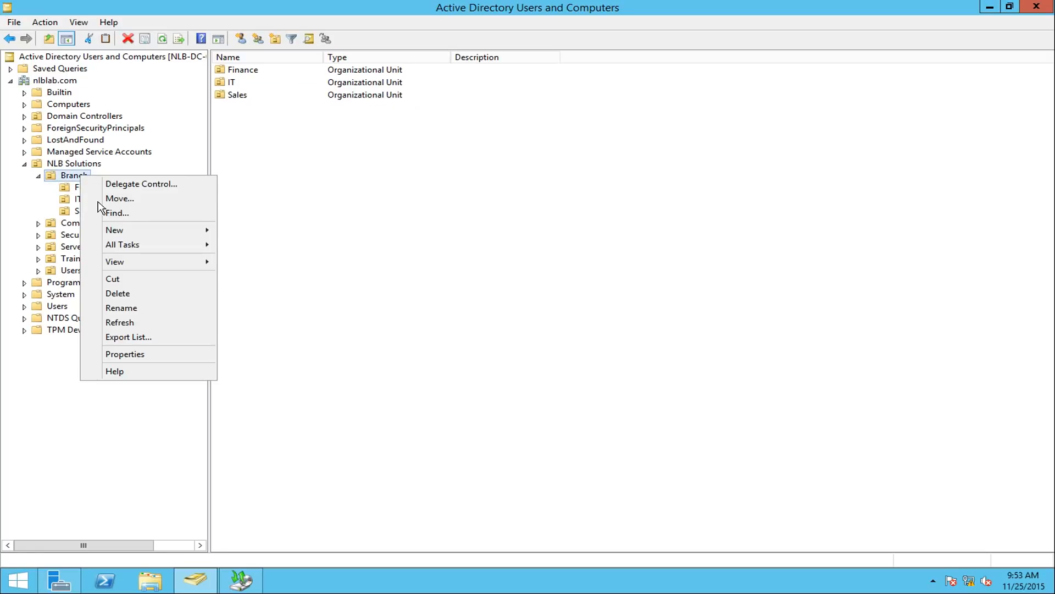
left_click(116, 297)
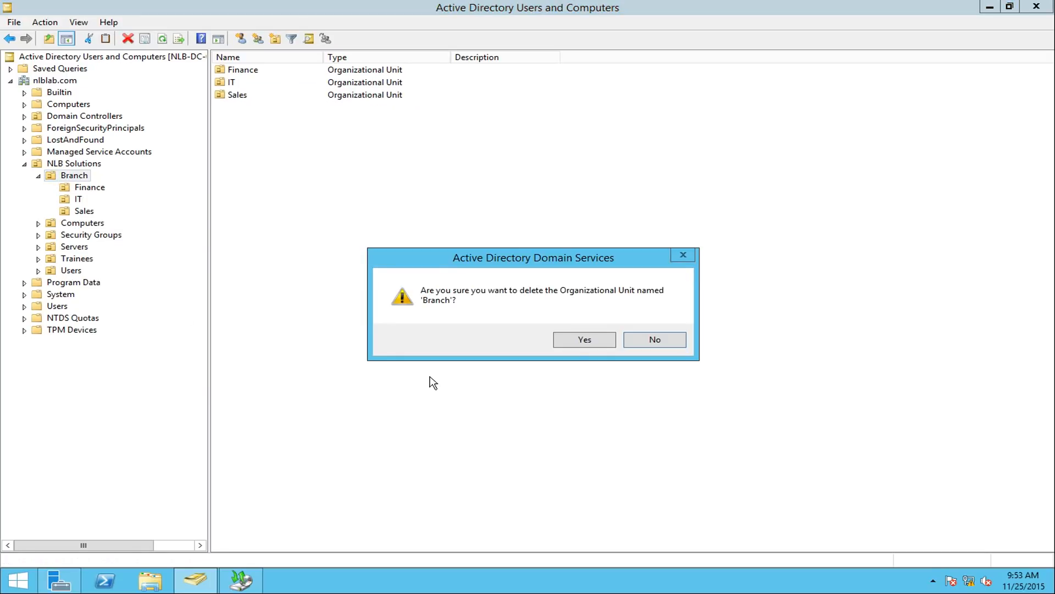
left_click(592, 341)
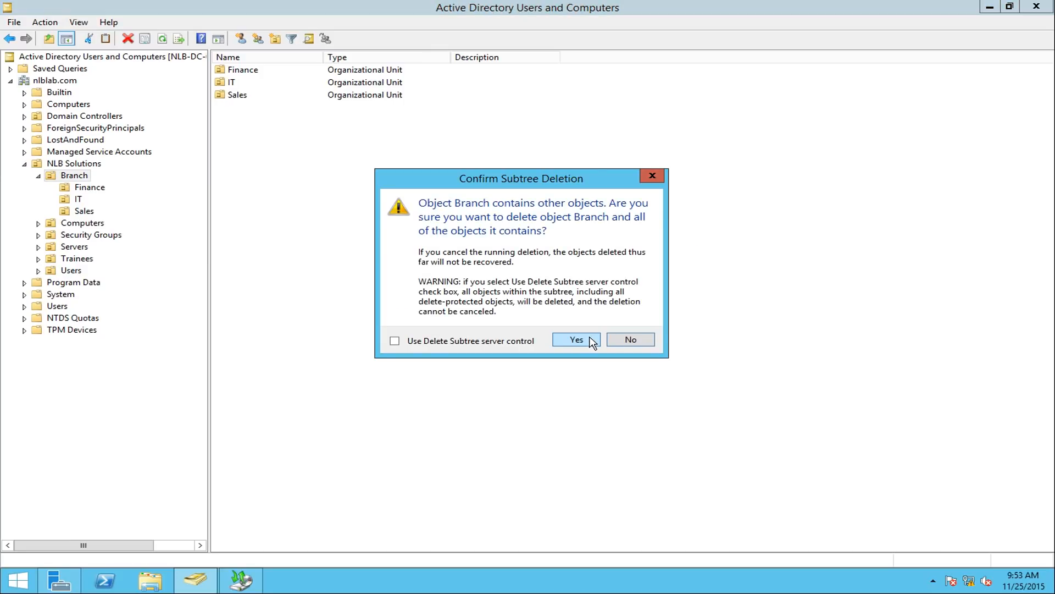
left_click(593, 341)
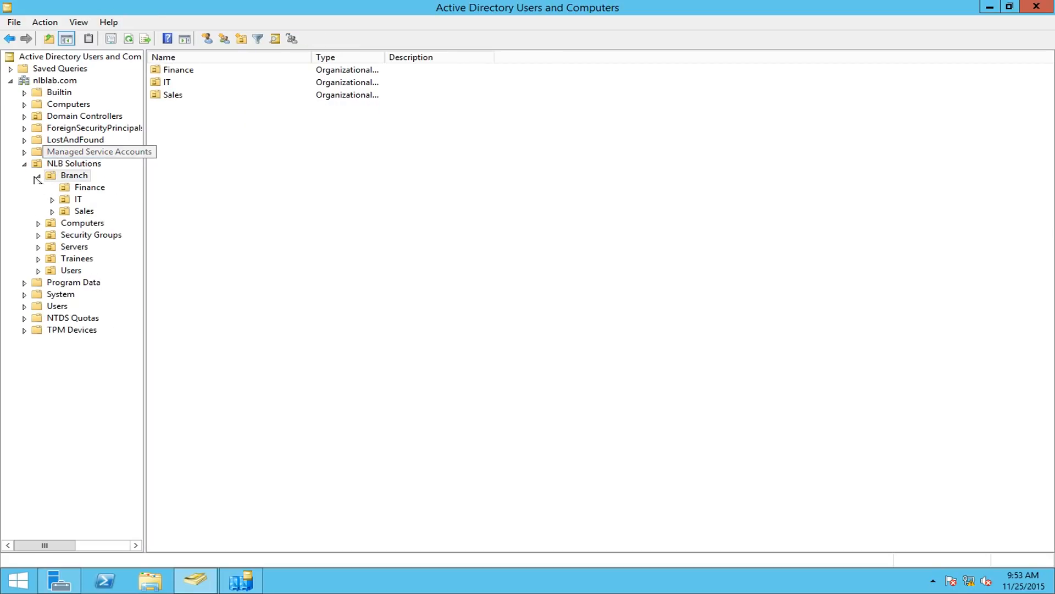
Replicate the Branch deletion to NLB-DC-02 immediately over its connection from NLB-DC-01 in Active Directory Sites and Services
left_click(38, 177)
right_click(273, 178)
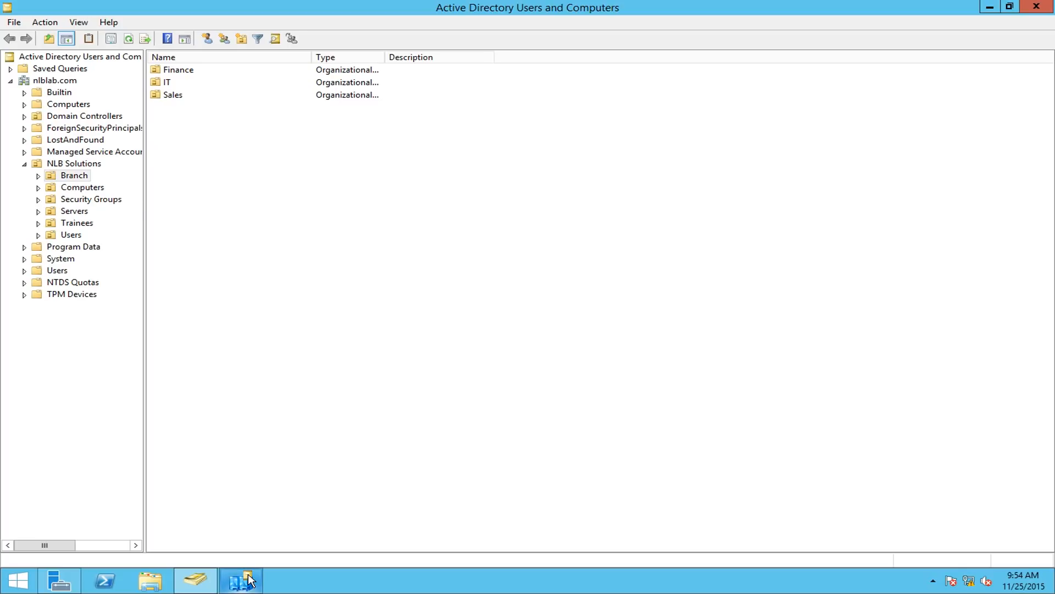
mouse_move(248, 580)
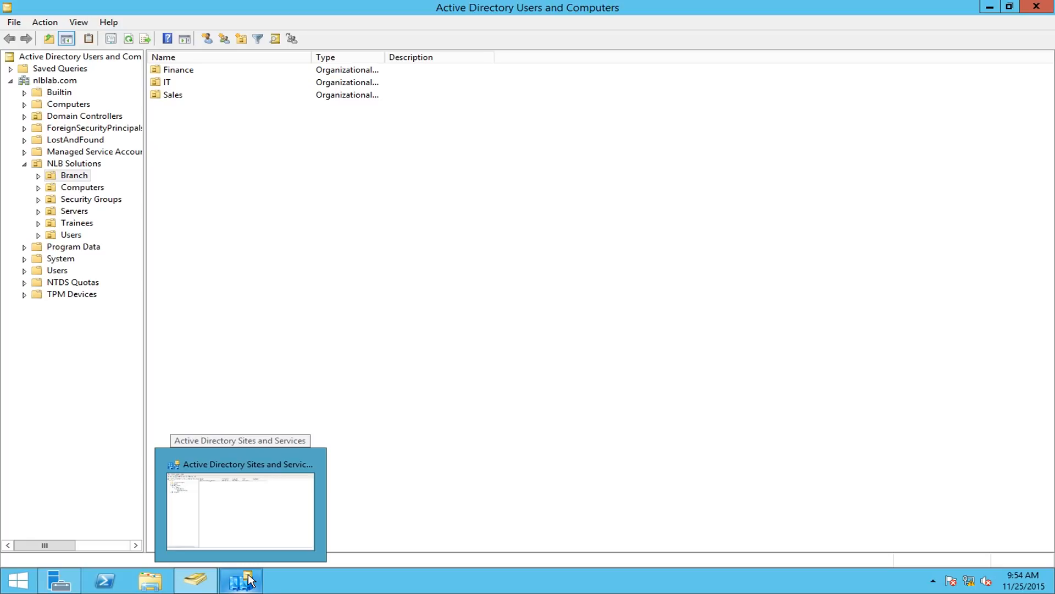
left_click(248, 578)
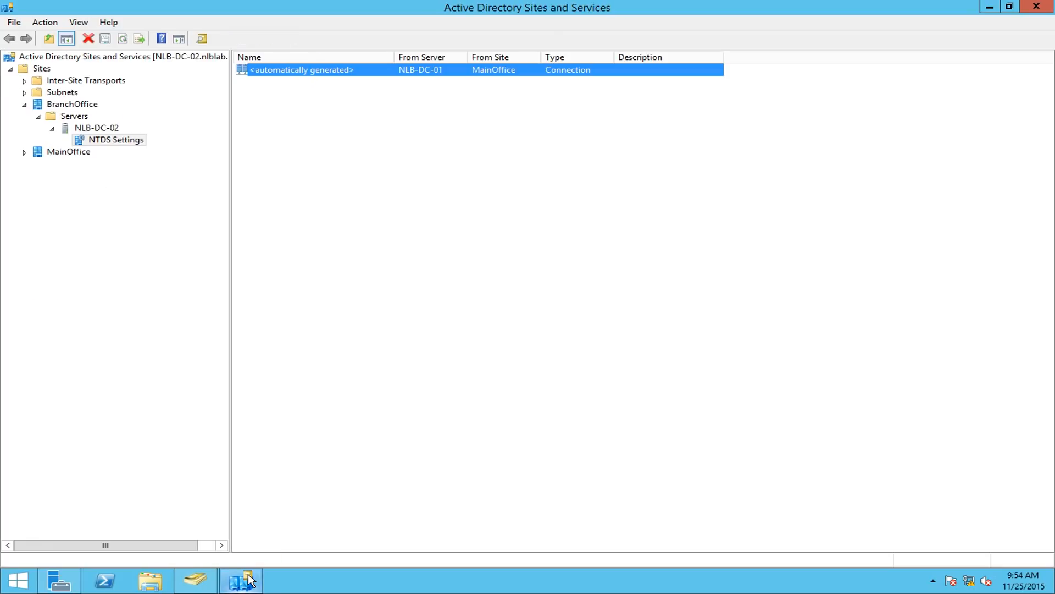
right_click(324, 69)
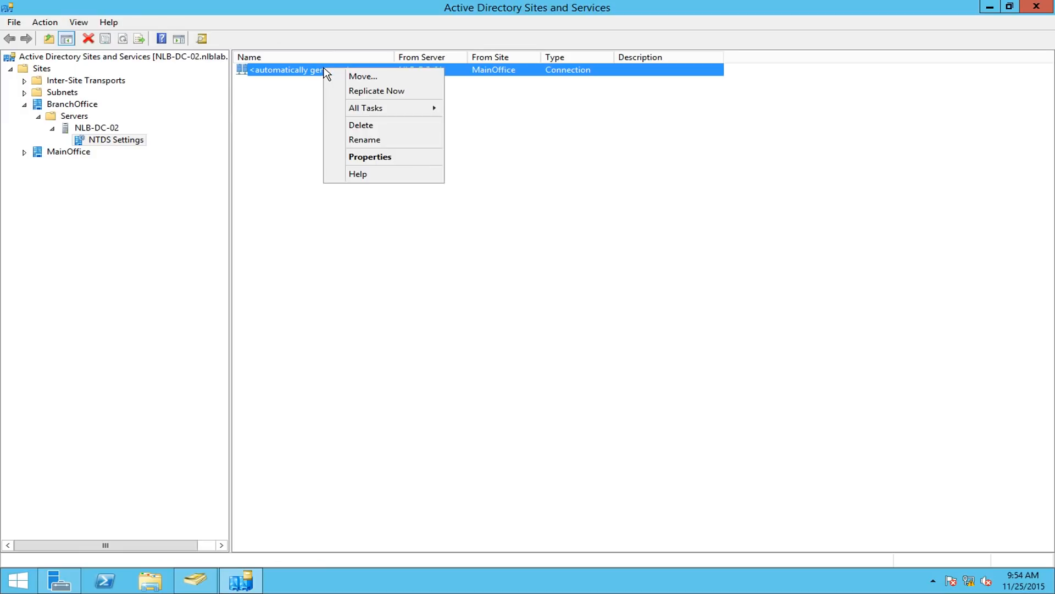
left_click(383, 92)
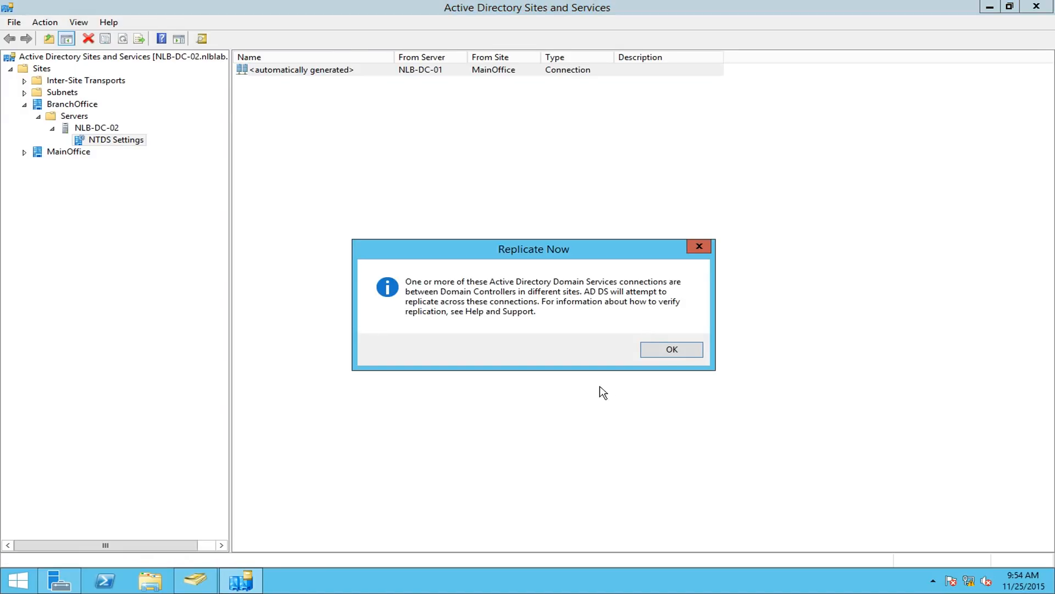
left_click(668, 349)
Refresh the Branch and NLB Solutions units in Active Directory Users and Computers on NLB-DC-02 to check the deletion
left_click(196, 580)
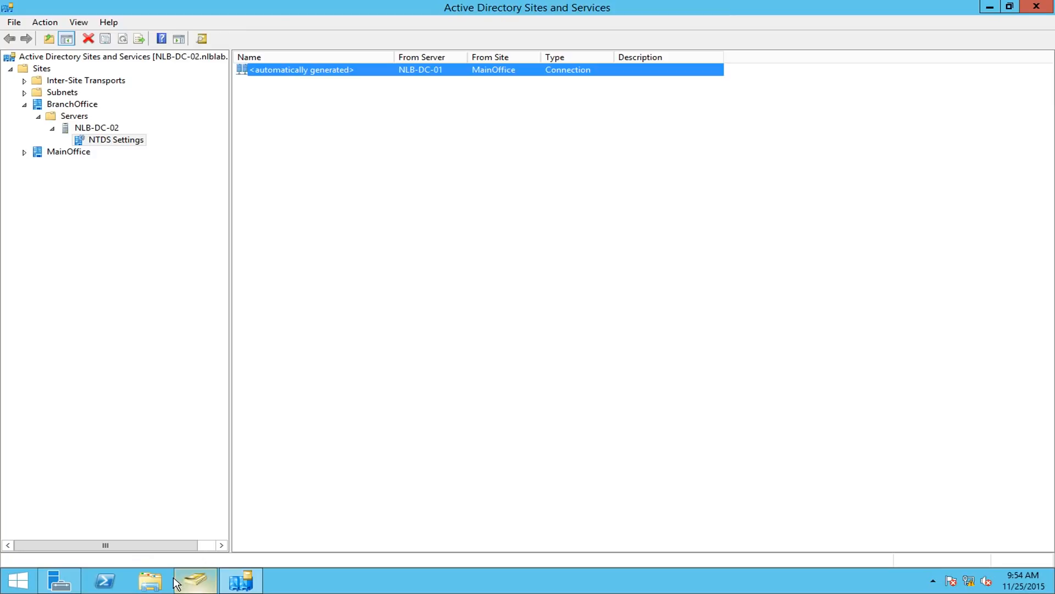
right_click(258, 218)
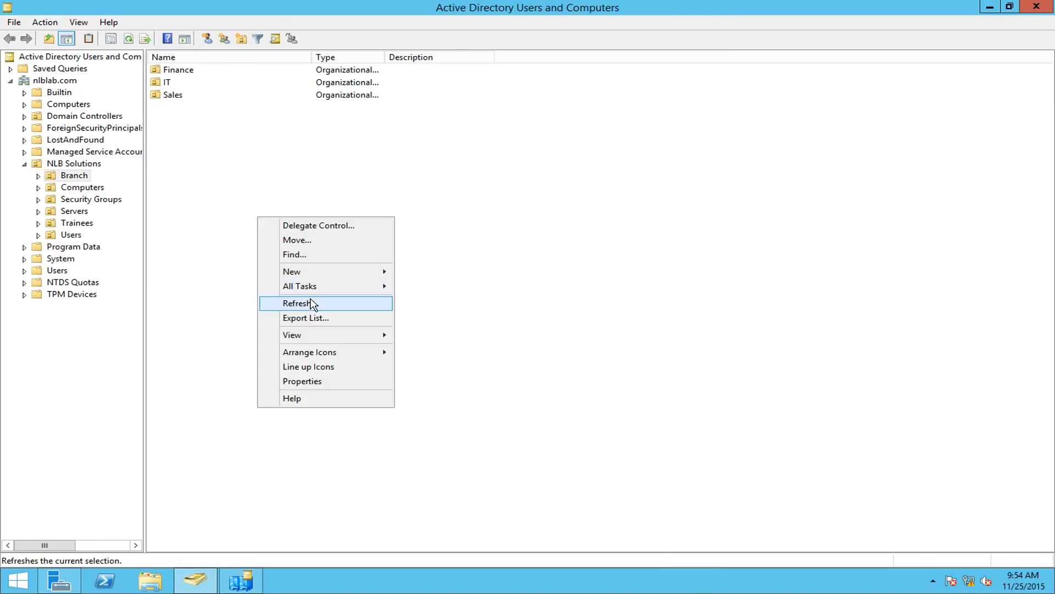
left_click(312, 302)
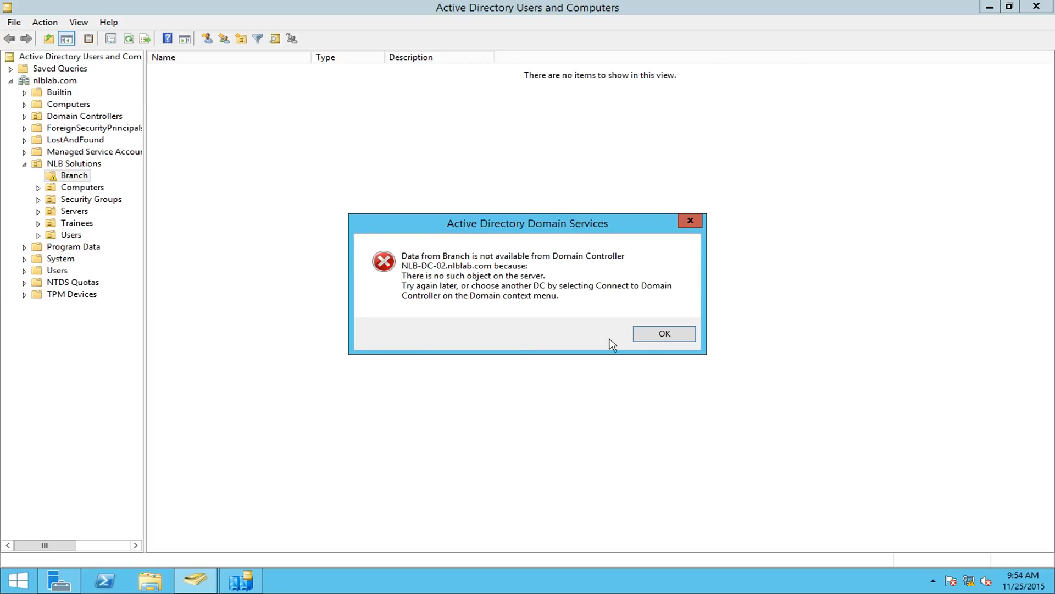
left_click(647, 340)
right_click(45, 164)
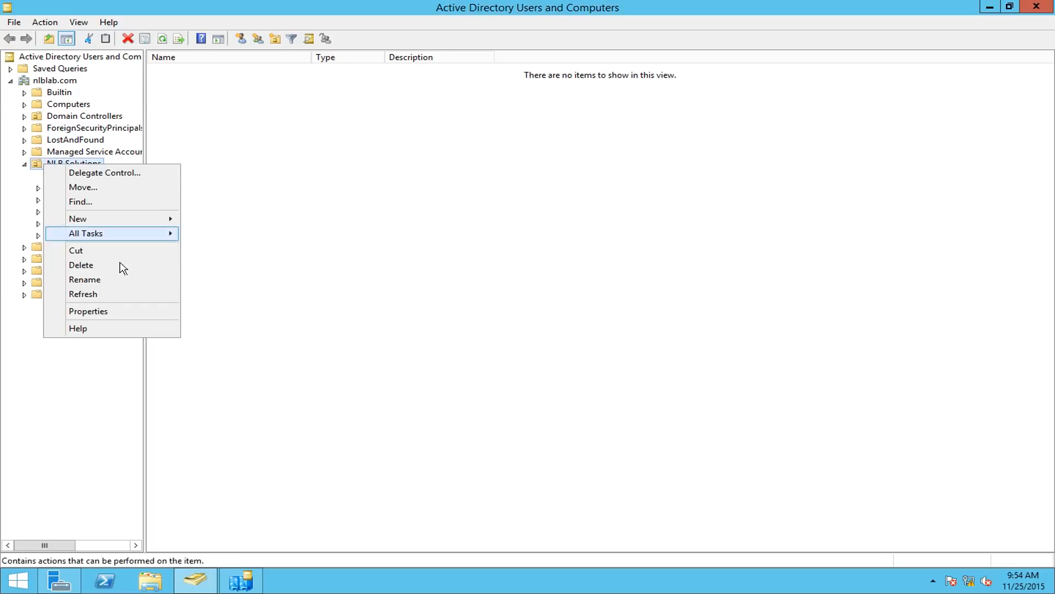
left_click(109, 298)
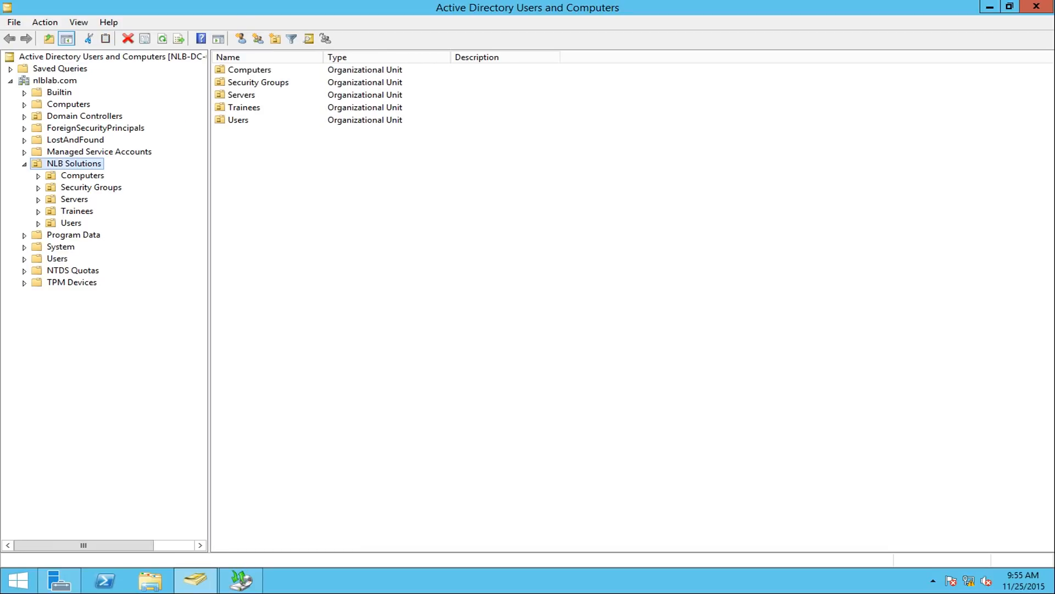
Review the existing backups in Windows Server Backup again, leaving the Server Manager dashboard in view
left_click(988, 8)
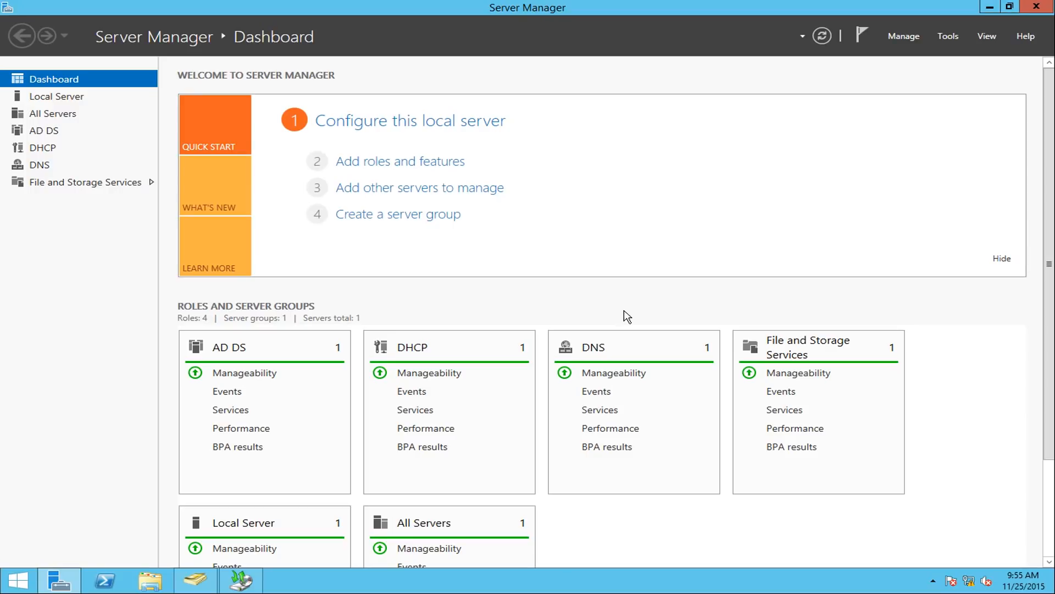
left_click(240, 580)
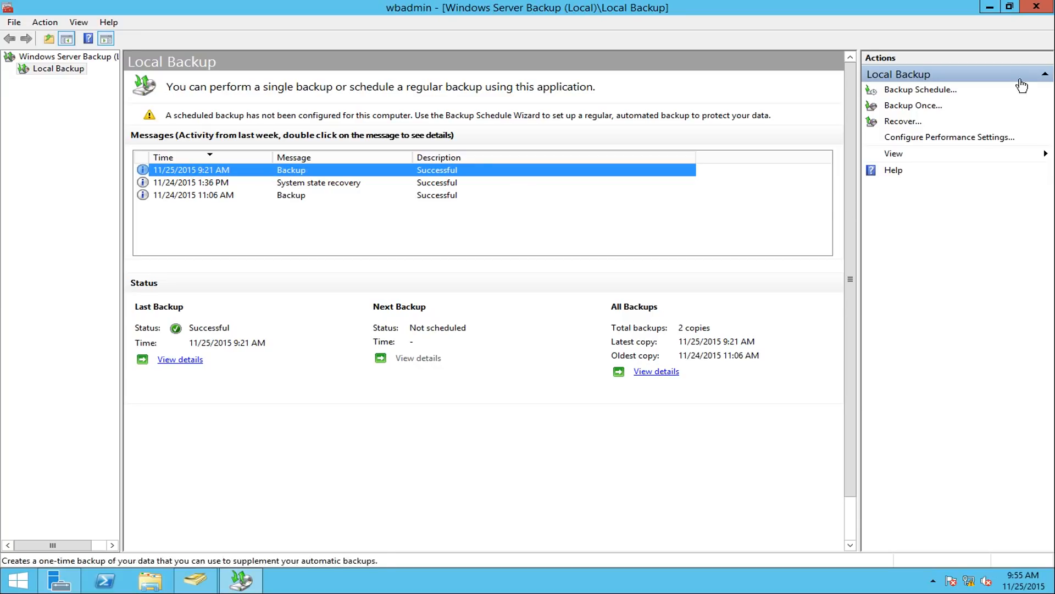
left_click(989, 8)
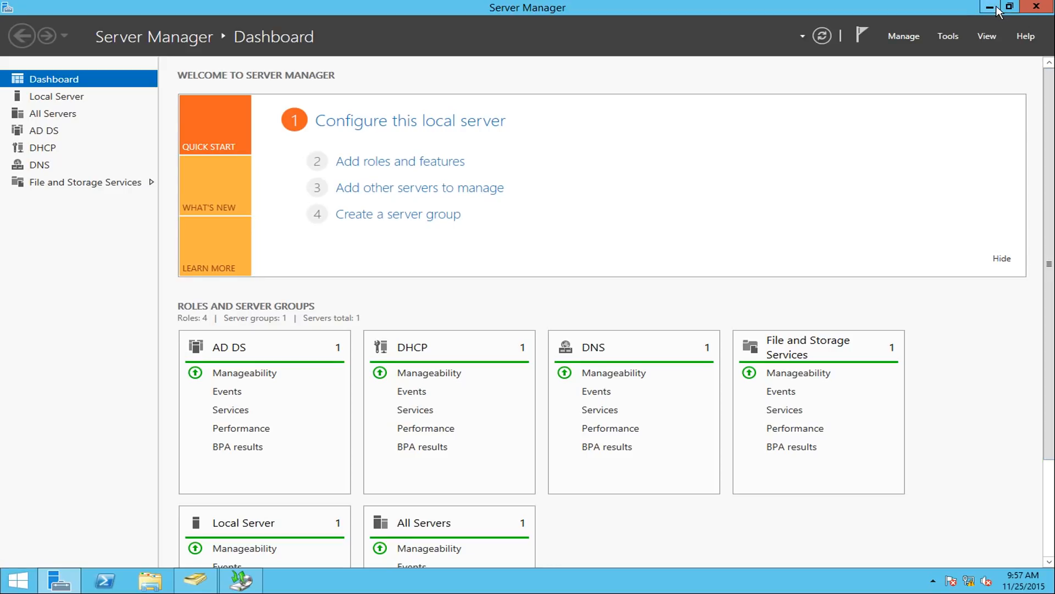
Minimize Server Manager and open Windows PowerShell as administrator, allowing it to make changes to the computer
left_click(990, 7)
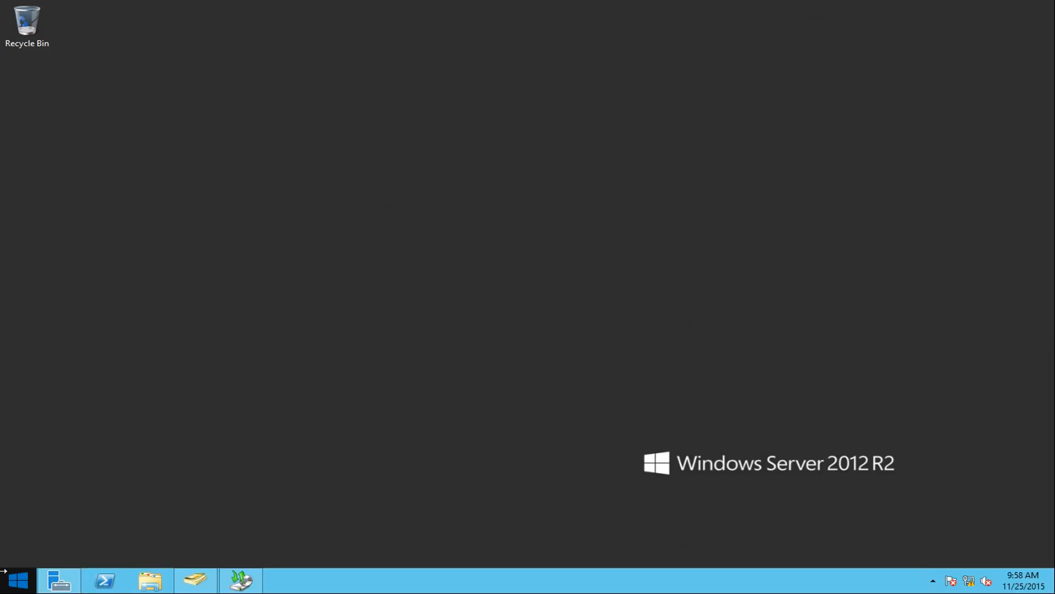
right_click(93, 579)
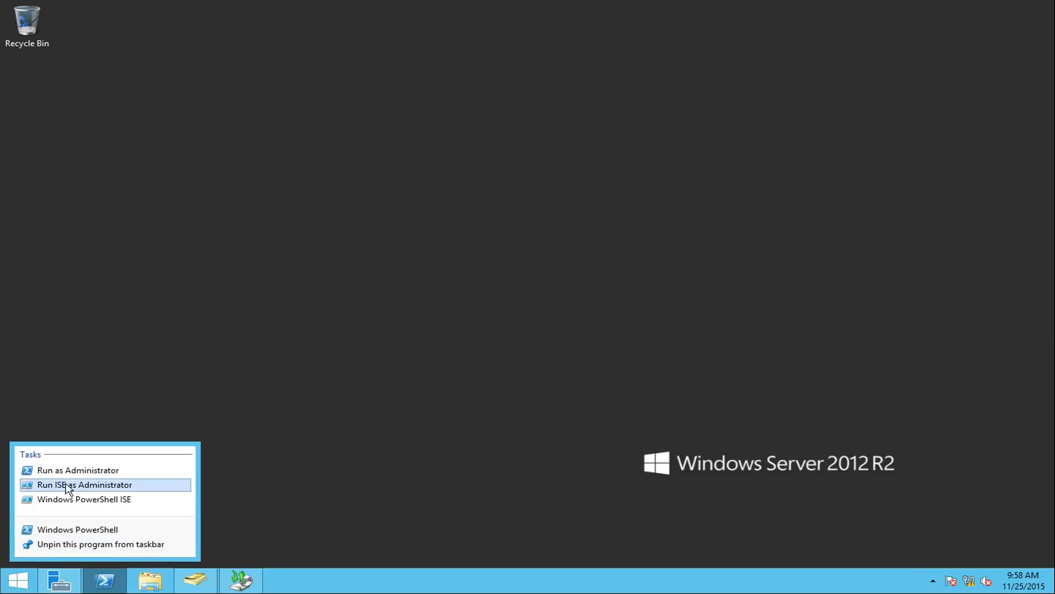
left_click(52, 472)
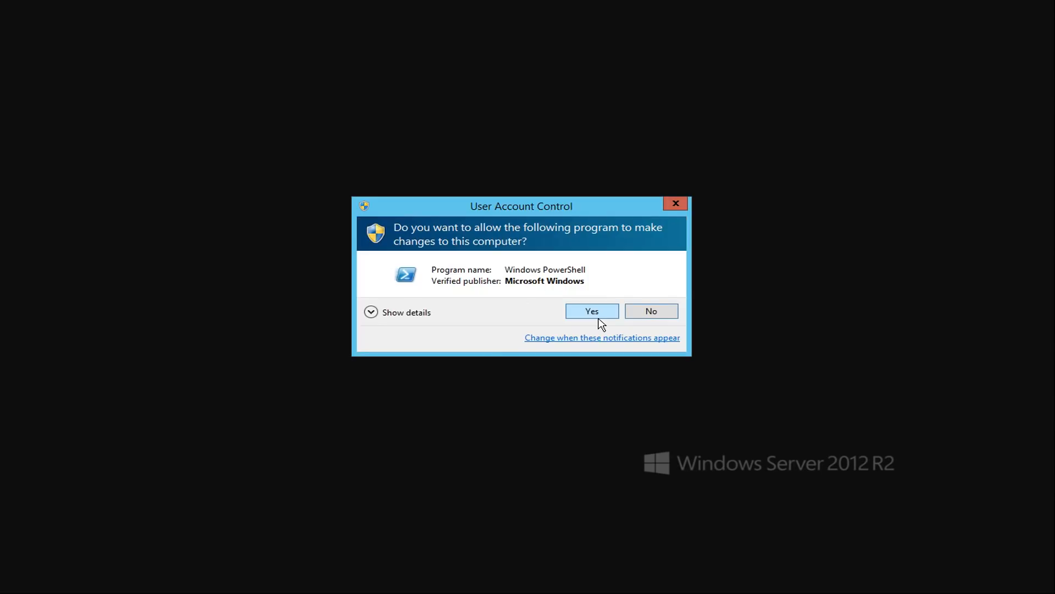
left_click(593, 317)
left_click(196, 65)
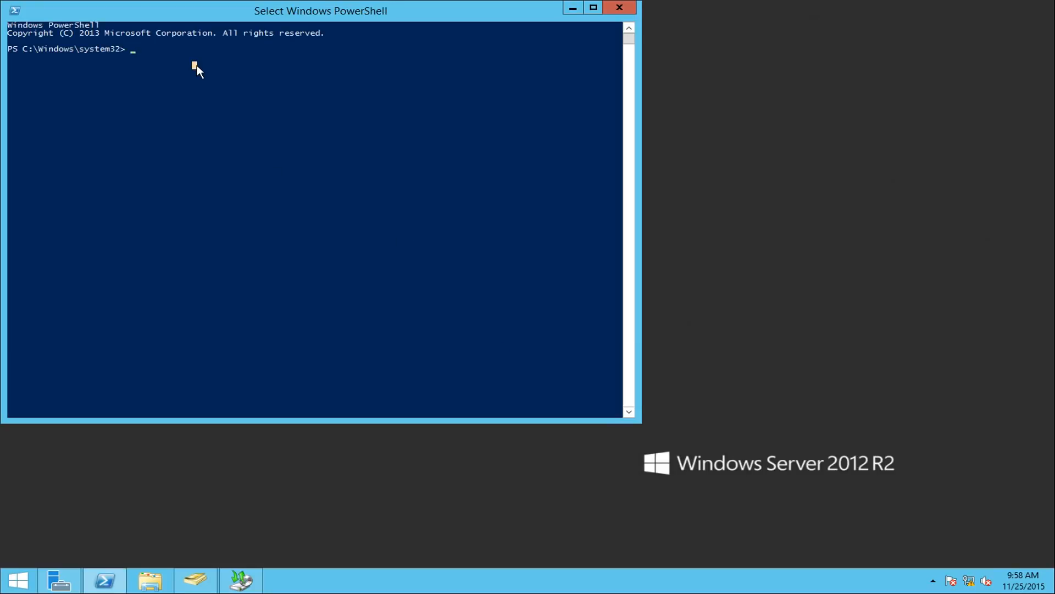
type("msconfig")
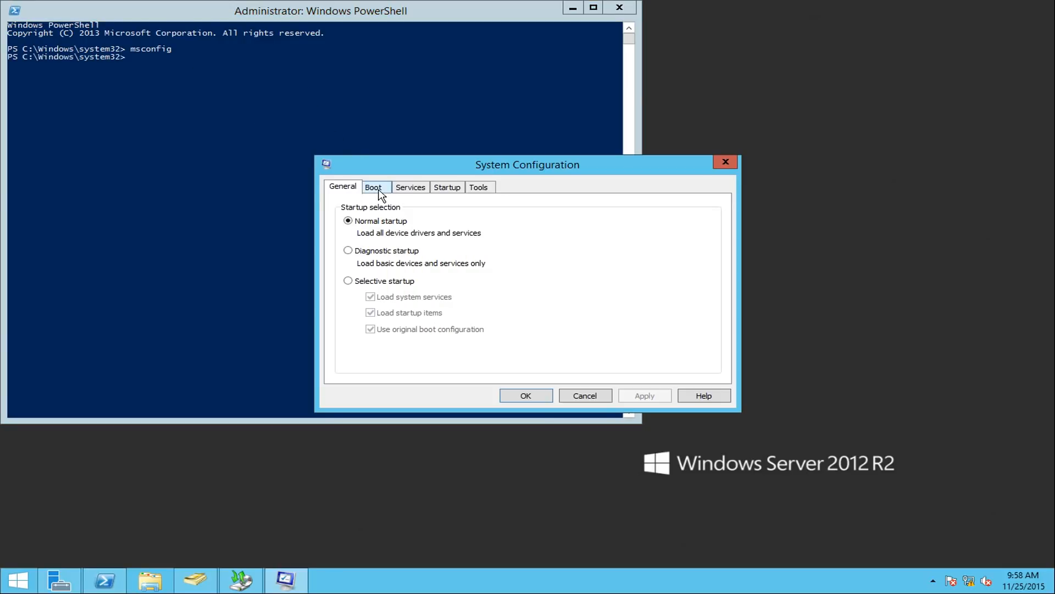
left_click(379, 192)
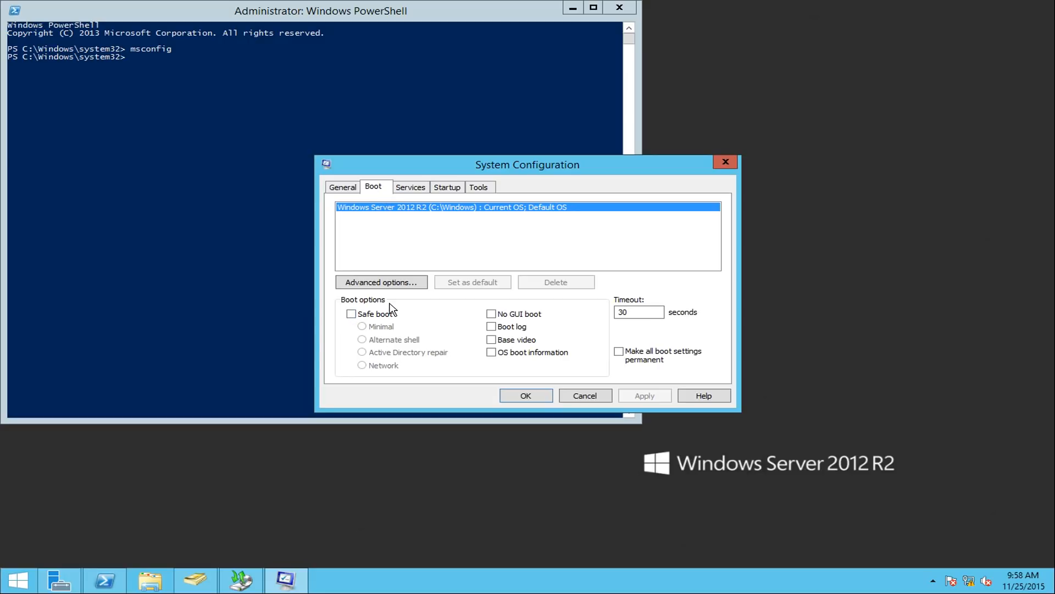
left_click(351, 314)
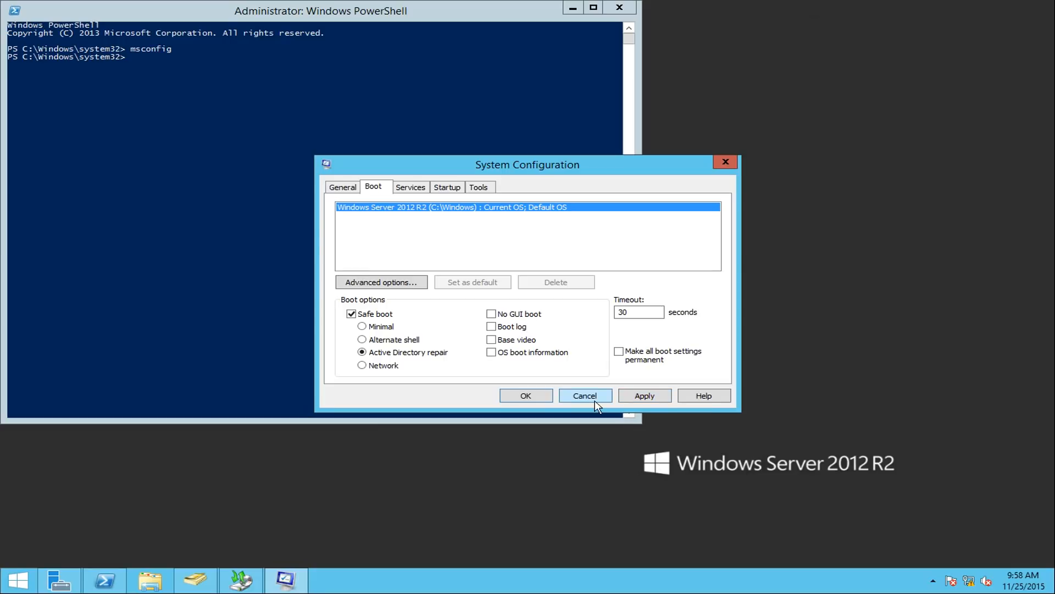
left_click(609, 393)
Set the server to boot into directory services repair mode by running bcdedit /set safeboot dsrepair
left_click(255, 113)
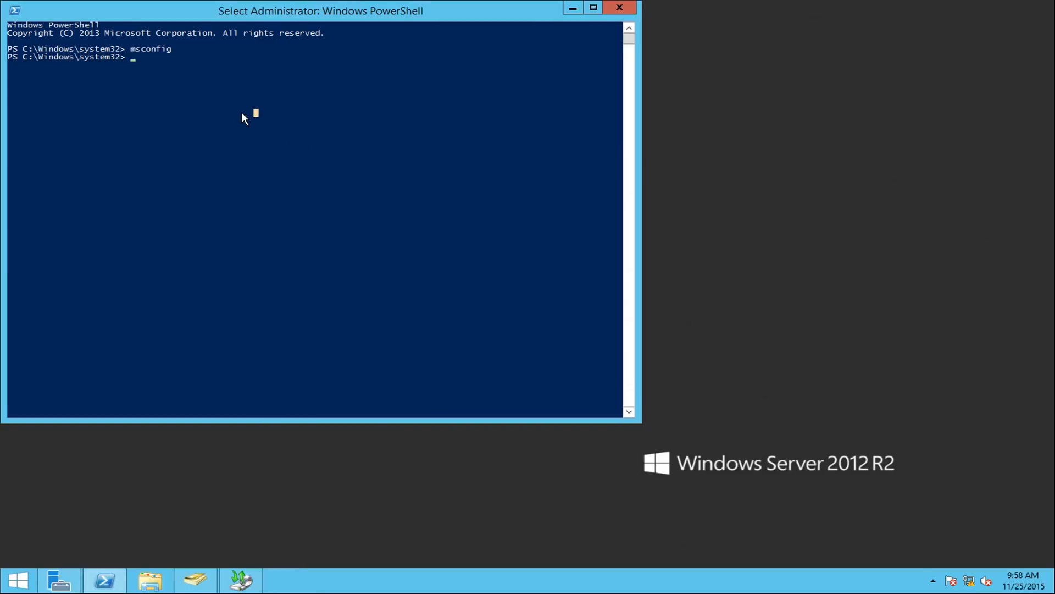
left_click(180, 90)
type("bcdedit /set safeboot")
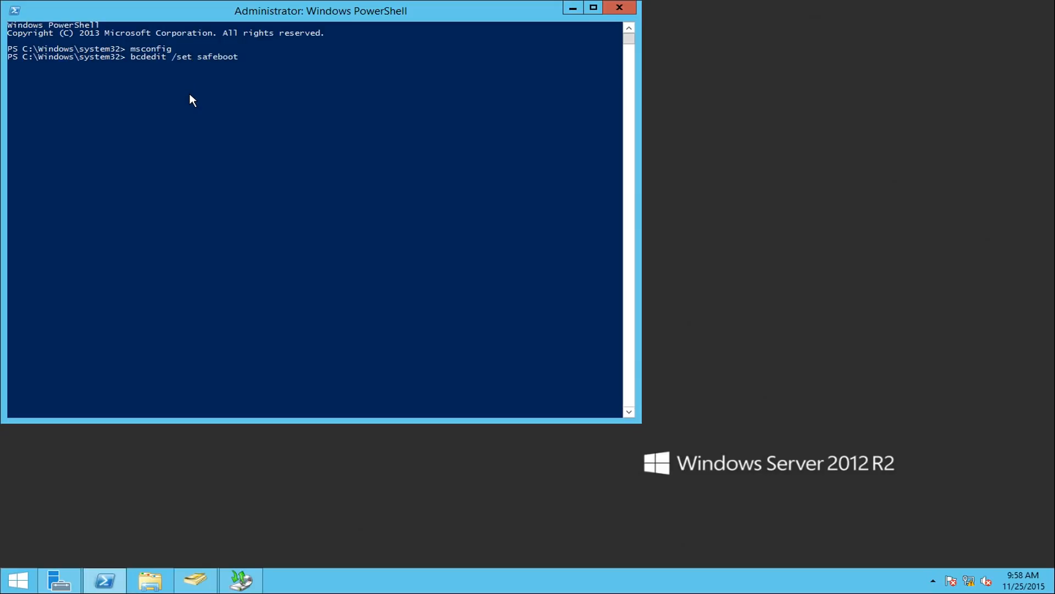
type(" dsrepair")
key("Return")
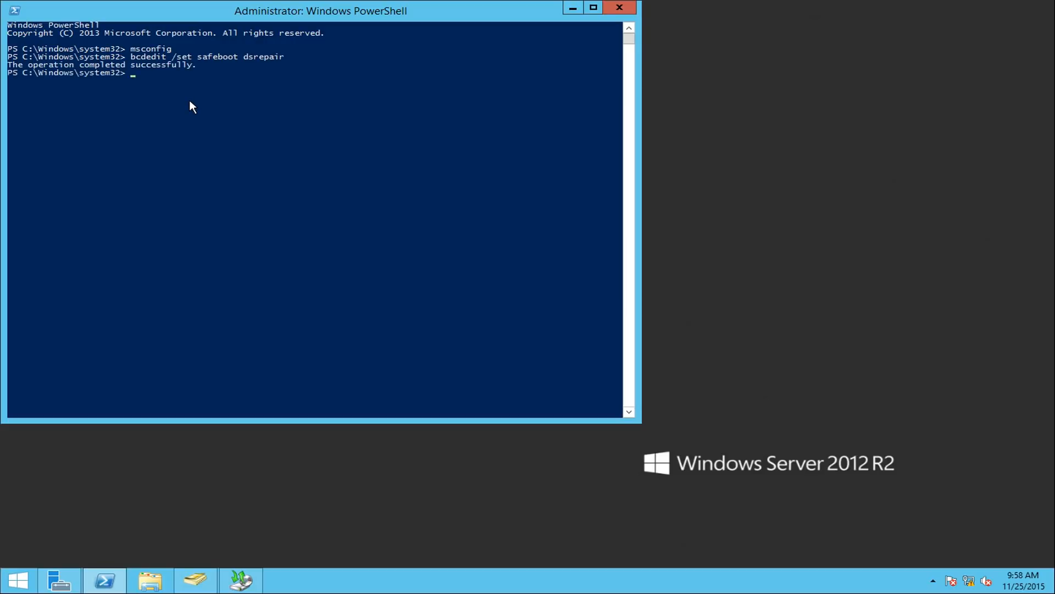
Check the Safe boot setting among the boot options in System Configuration (msconfig), leaving without changes
key("Up")
key("Up")
key("Return")
left_click(368, 189)
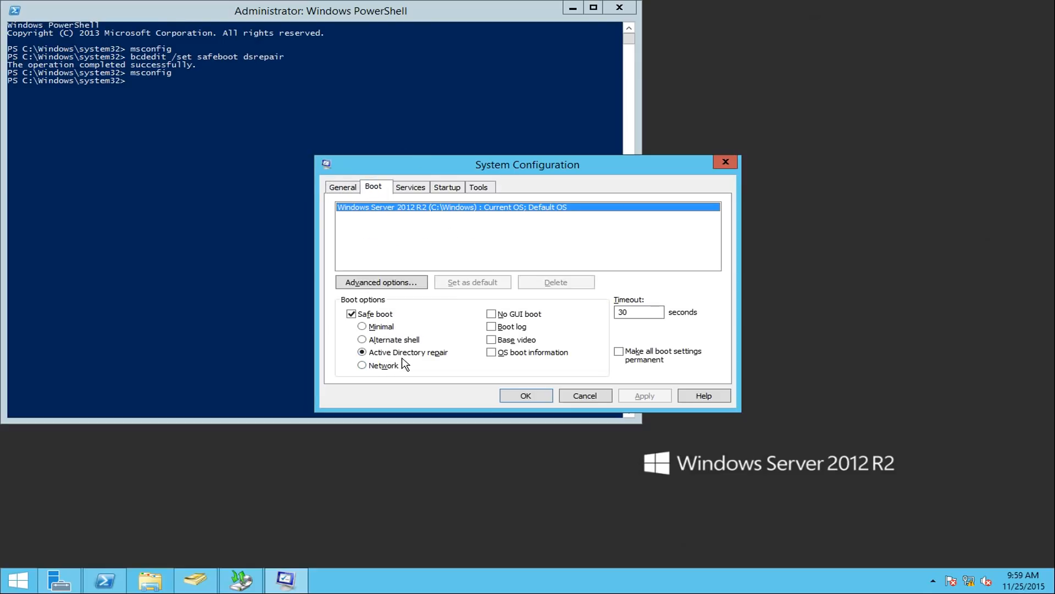
left_click(586, 397)
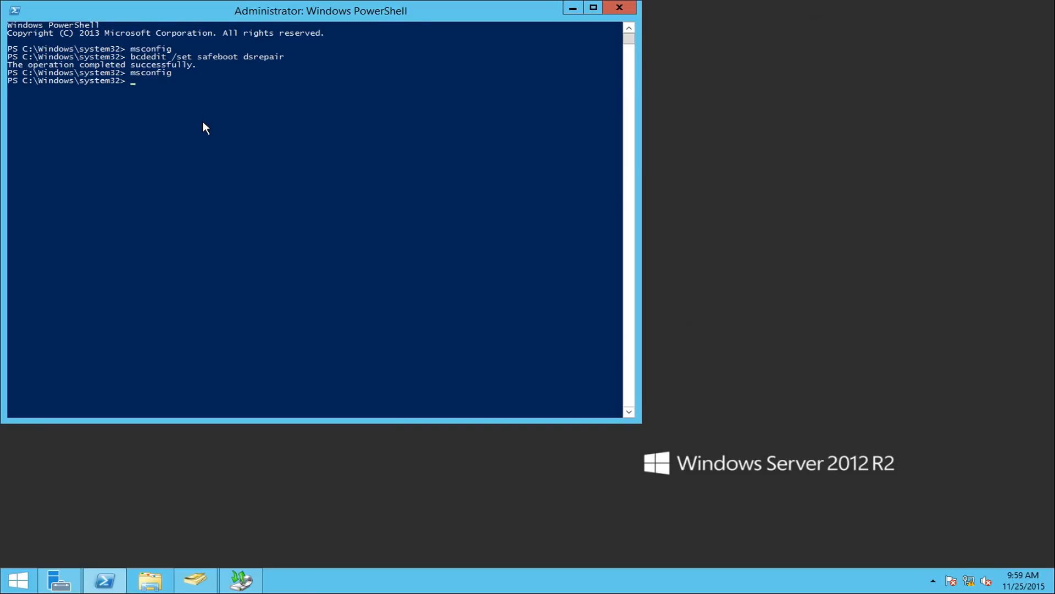
Restart the server with shutdown -r -t 0 and sign in as the local user .\Administrator, entering the account password
type("shutdown -r -t 0")
key("Return")
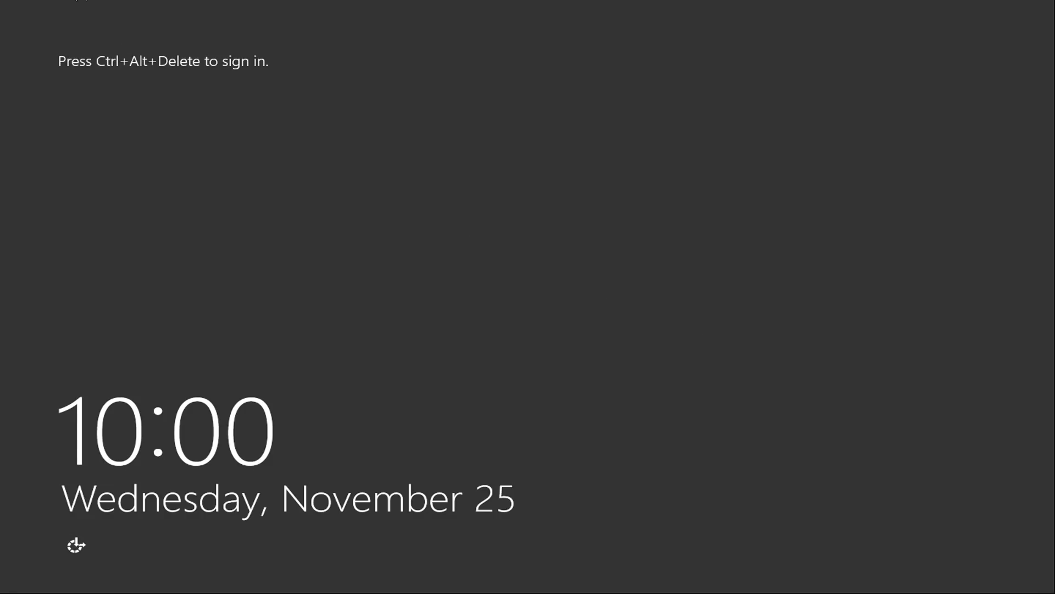
key("ctrl+alt+Delete")
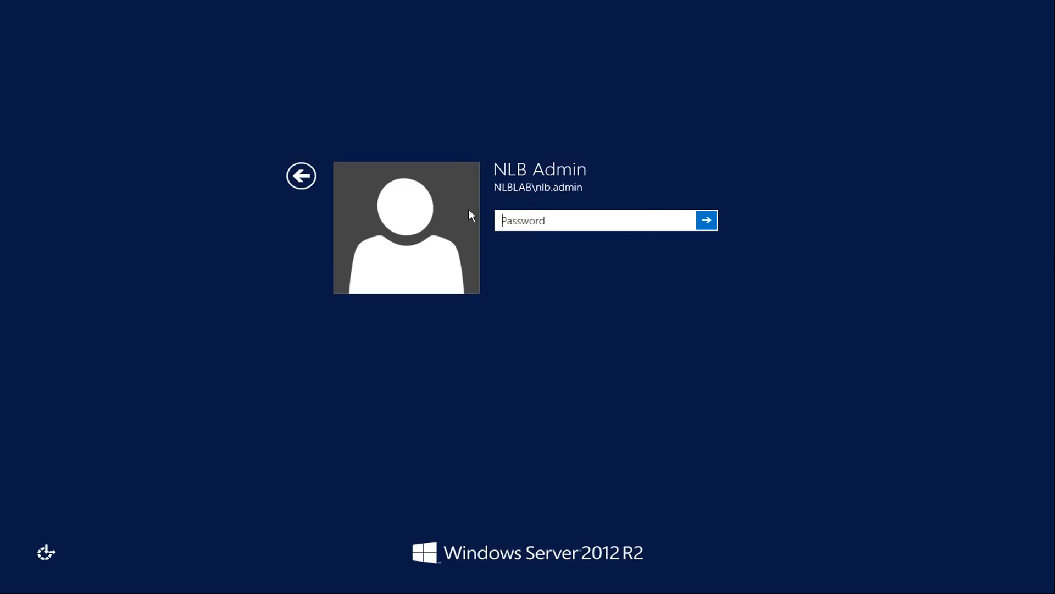
left_click(301, 175)
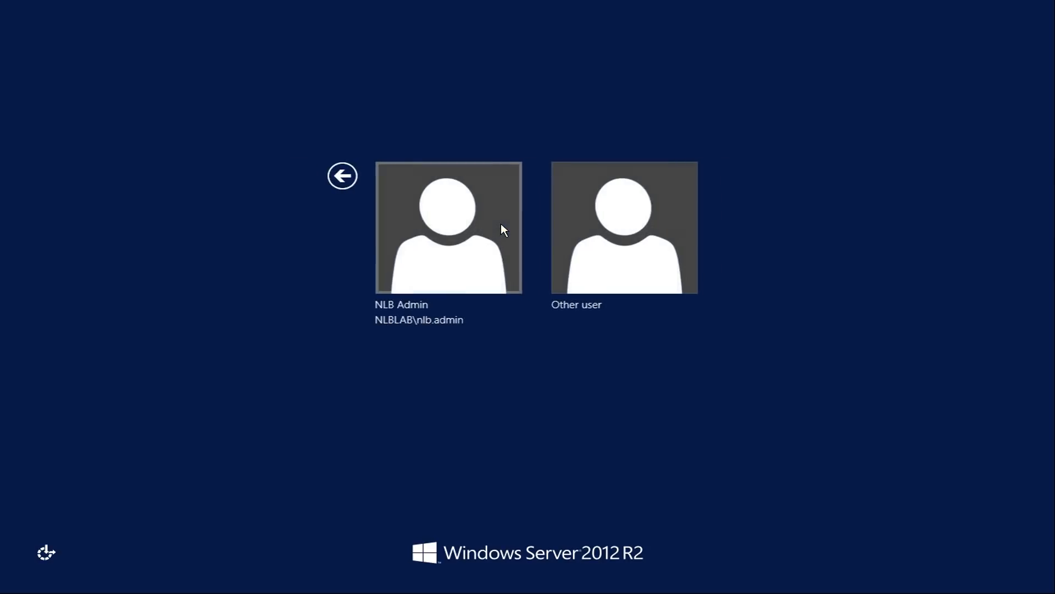
left_click(614, 241)
type(".\\")
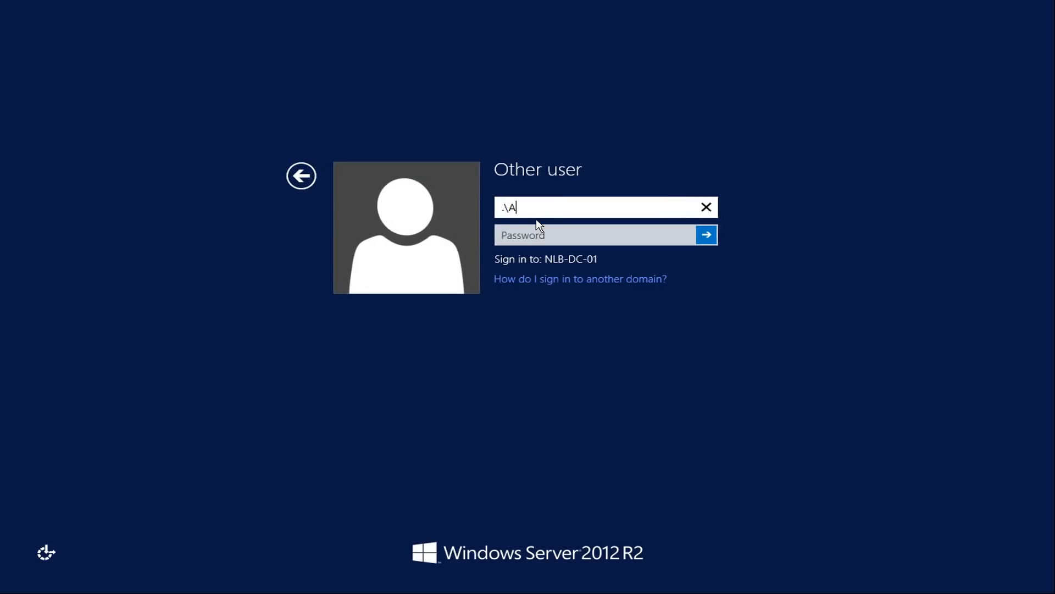
type("Administrator")
key("Tab")
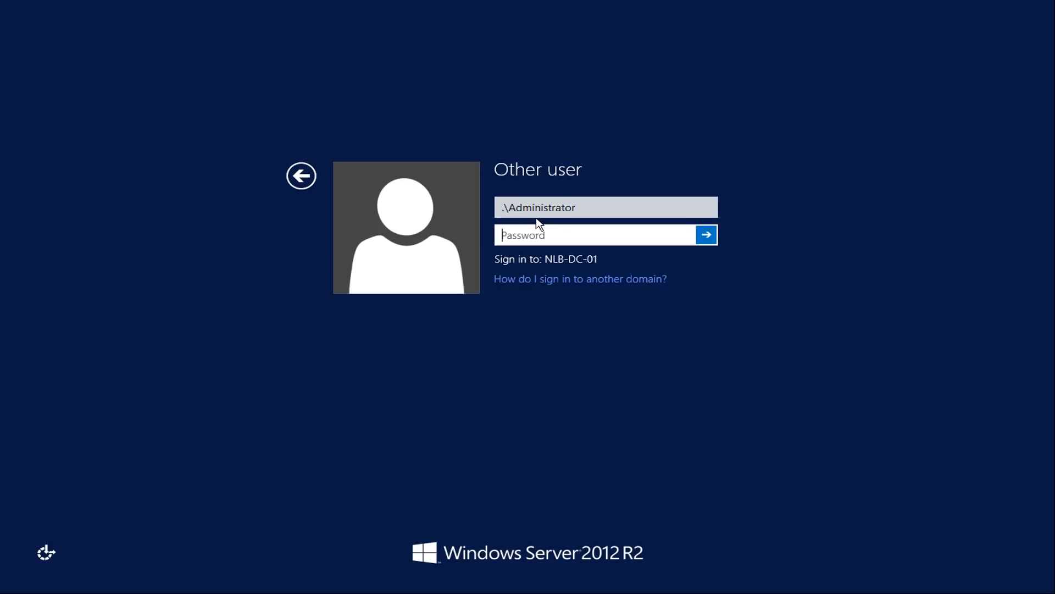
type("•••••••••••")
key("Return")
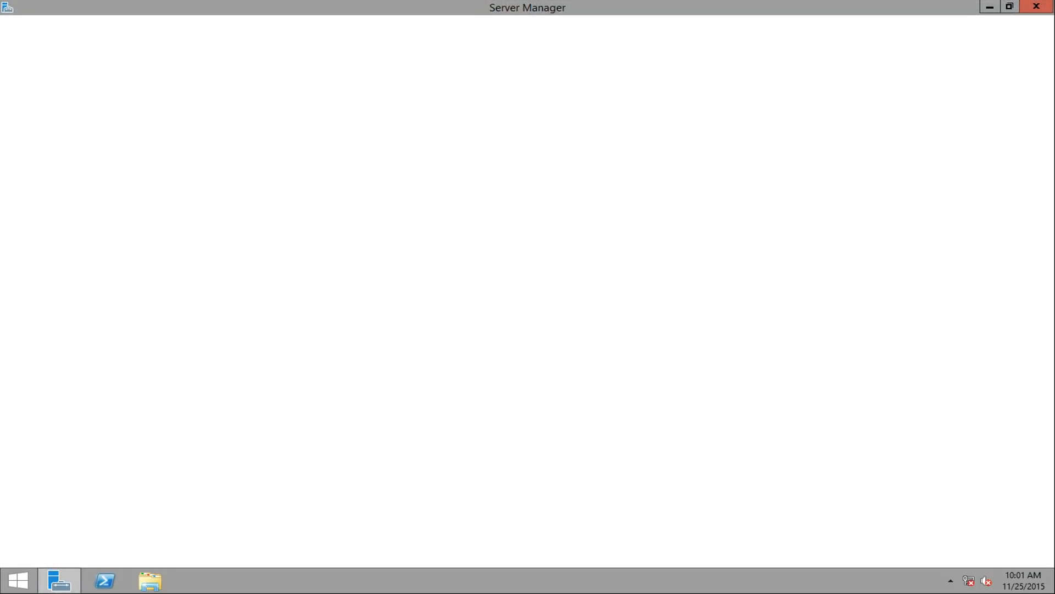
Open an elevated PowerShell session in Safe Mode, keeping a single window placed near the middle of the desktop
left_click(991, 7)
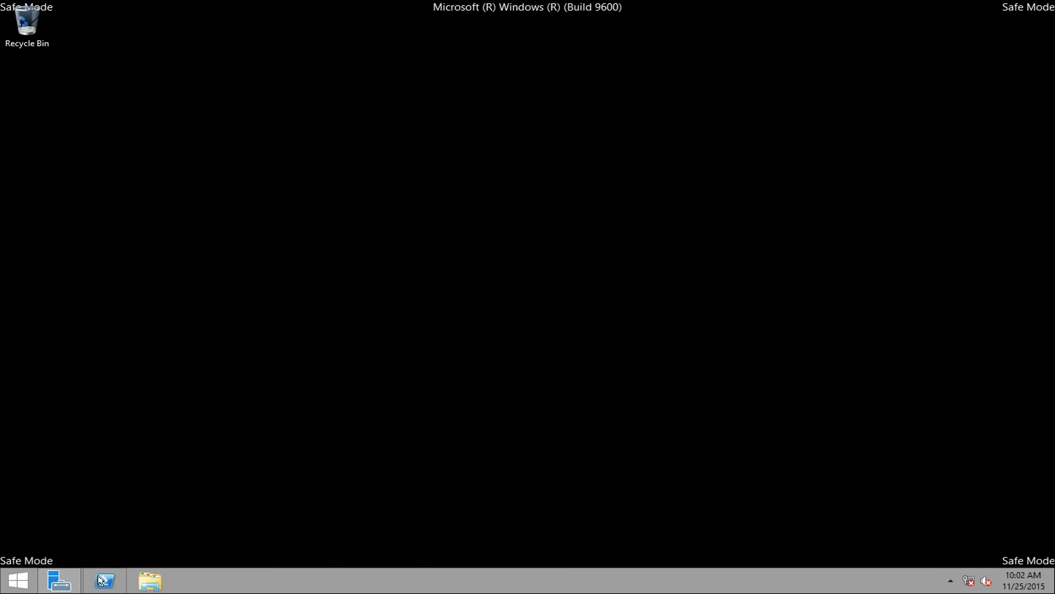
right_click(100, 580)
right_click(84, 530)
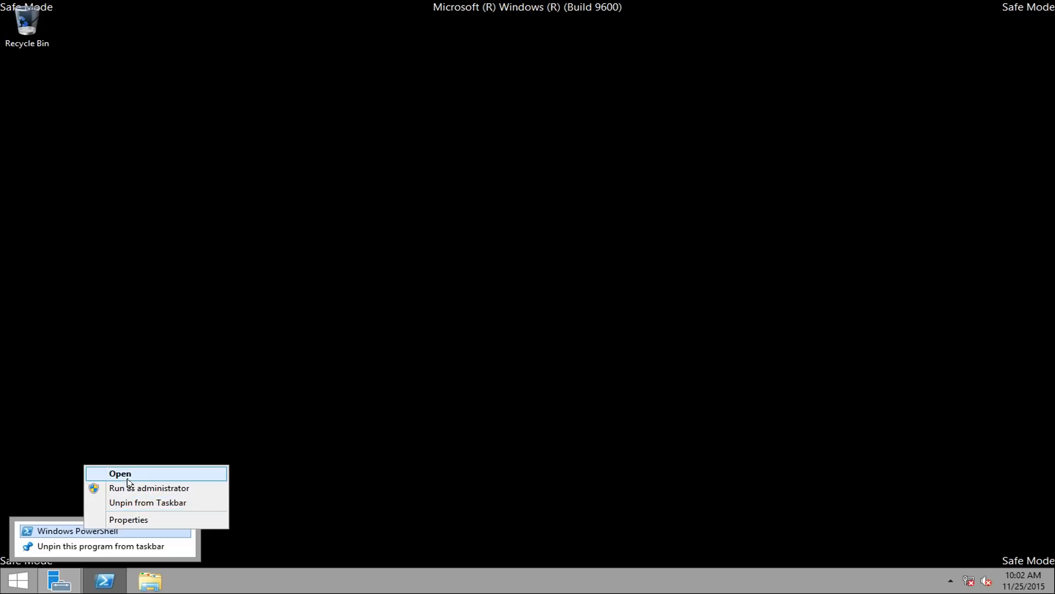
left_click(140, 488)
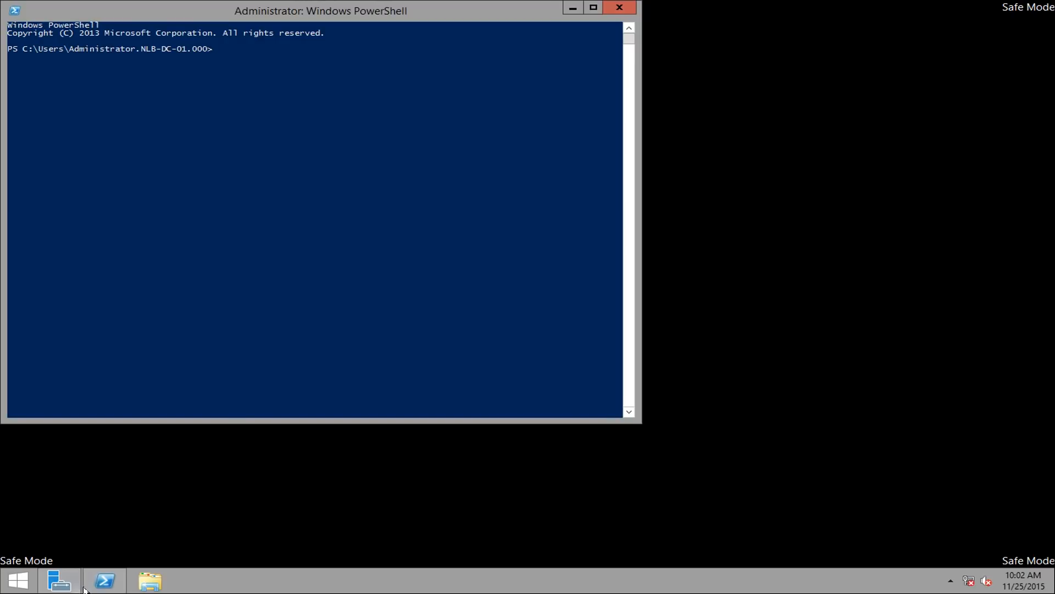
right_click(104, 581)
left_click(80, 455)
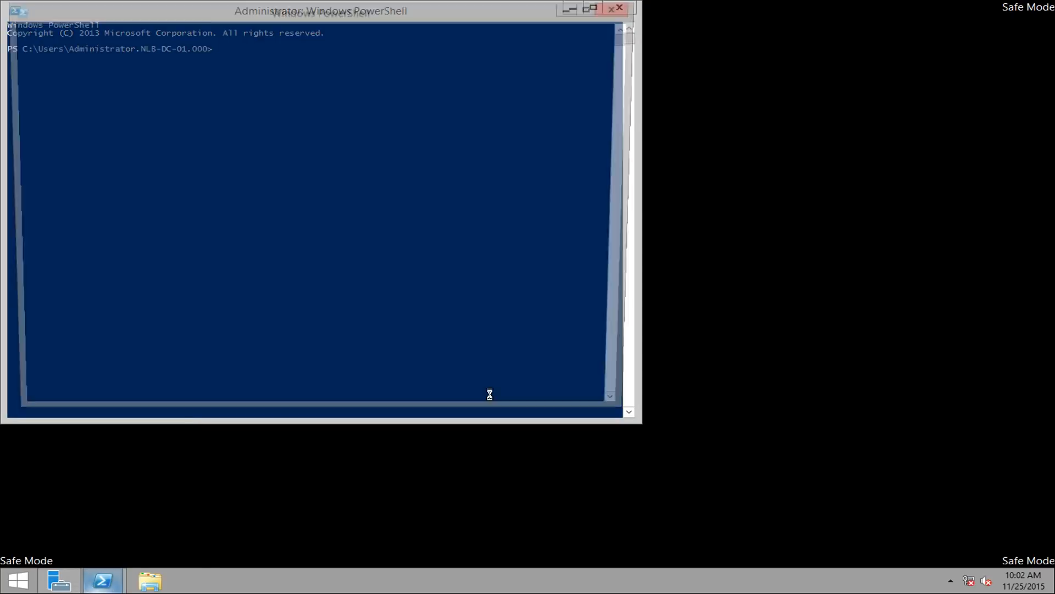
left_click_drag(395, 95, 398, 96)
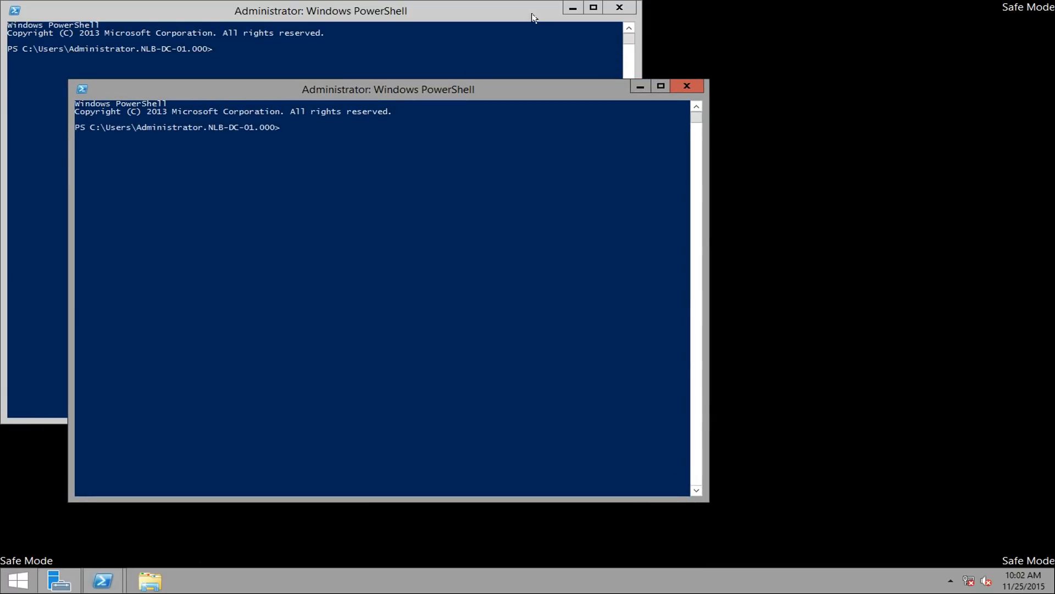
left_click(616, 5)
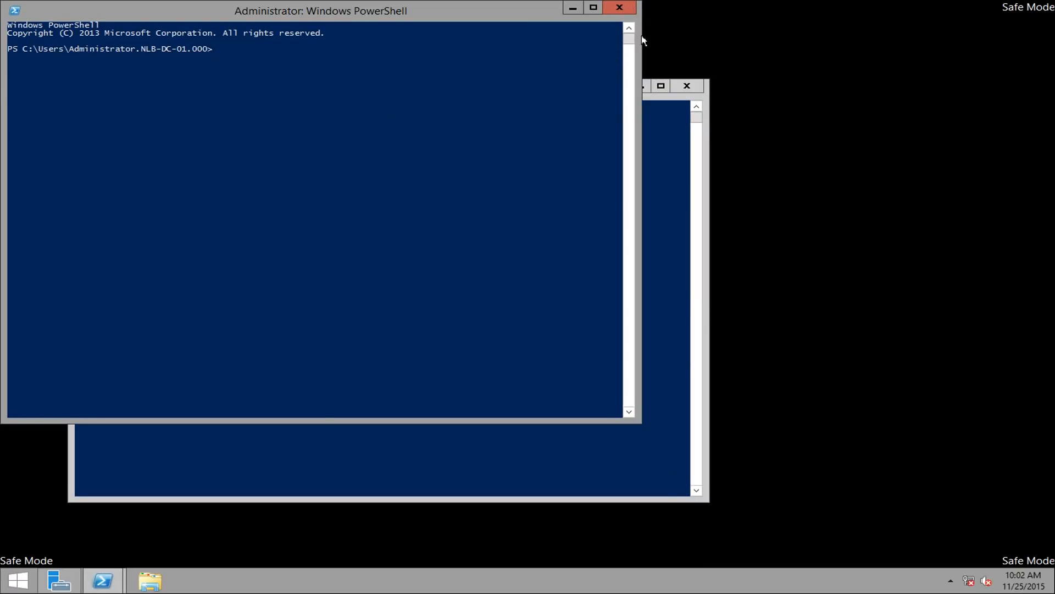
left_click_drag(495, 86, 551, 55)
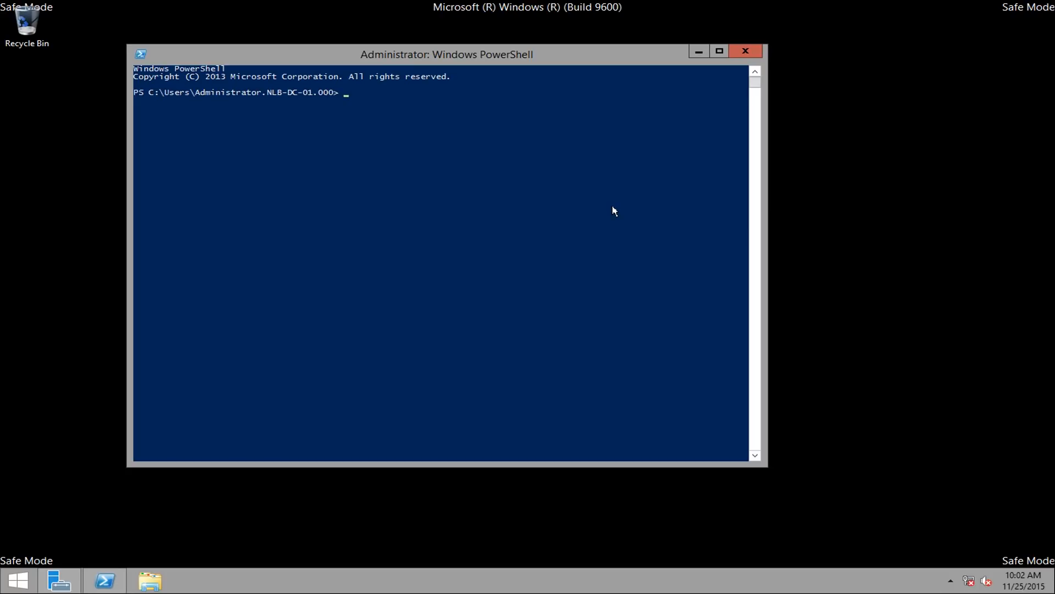
List the available backups with wbadmin get versions and copy the version identifier 11/25/2015-17:21
type("wbadmin get versions")
key("Return")
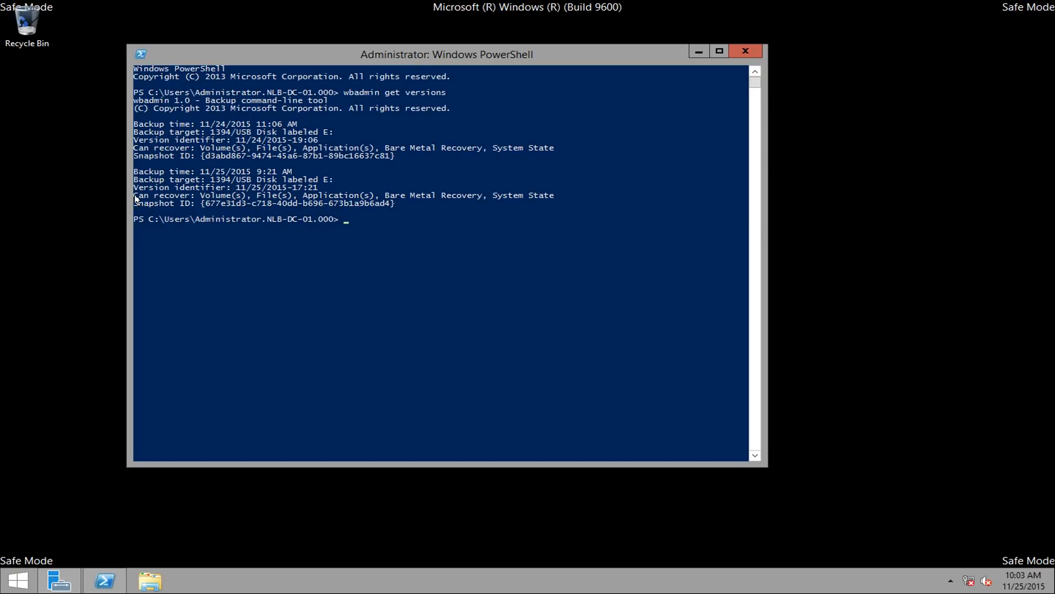
left_click_drag(135, 190, 314, 191)
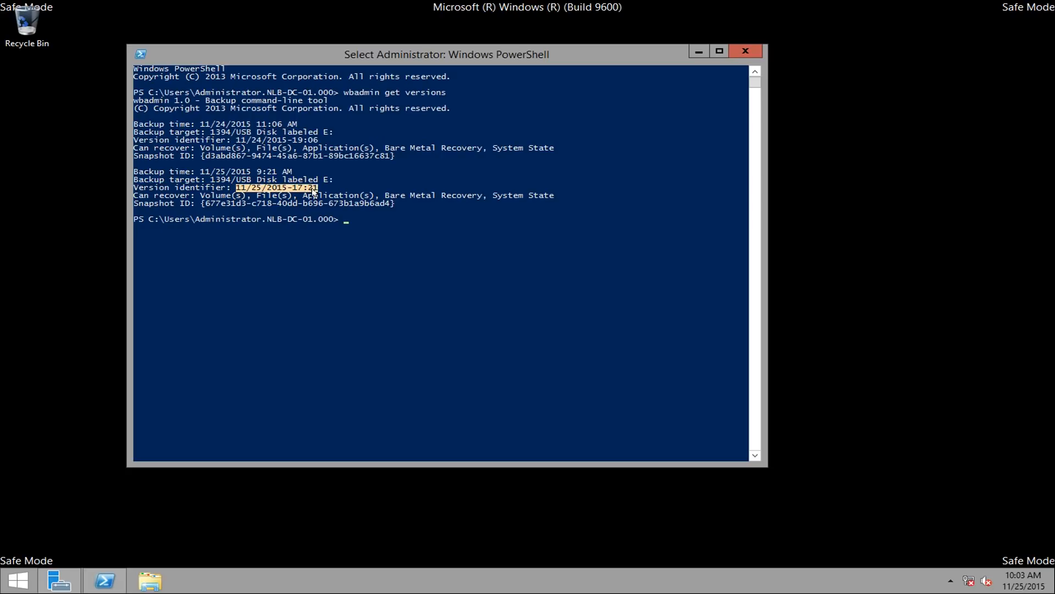
right_click(307, 193)
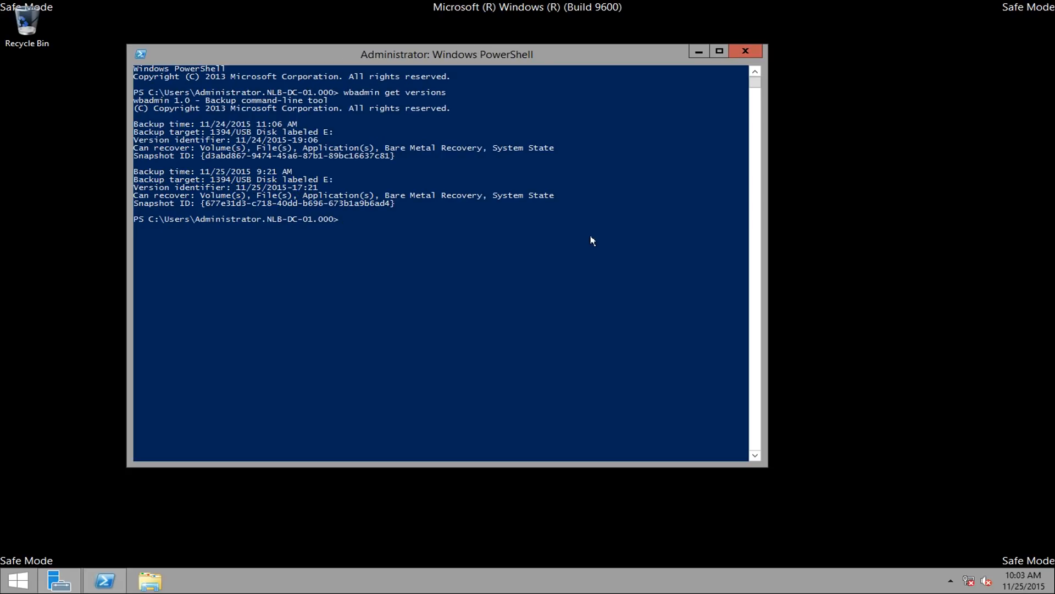
Try to start the recovery with wbadmin start systemrecovery -version:11/25/2015-17:21
type("wbadmin")
type(" start system")
type("recorecy")
key("BackSpace")
key("BackSpace")
key("BackSpace")
type("very -ver")
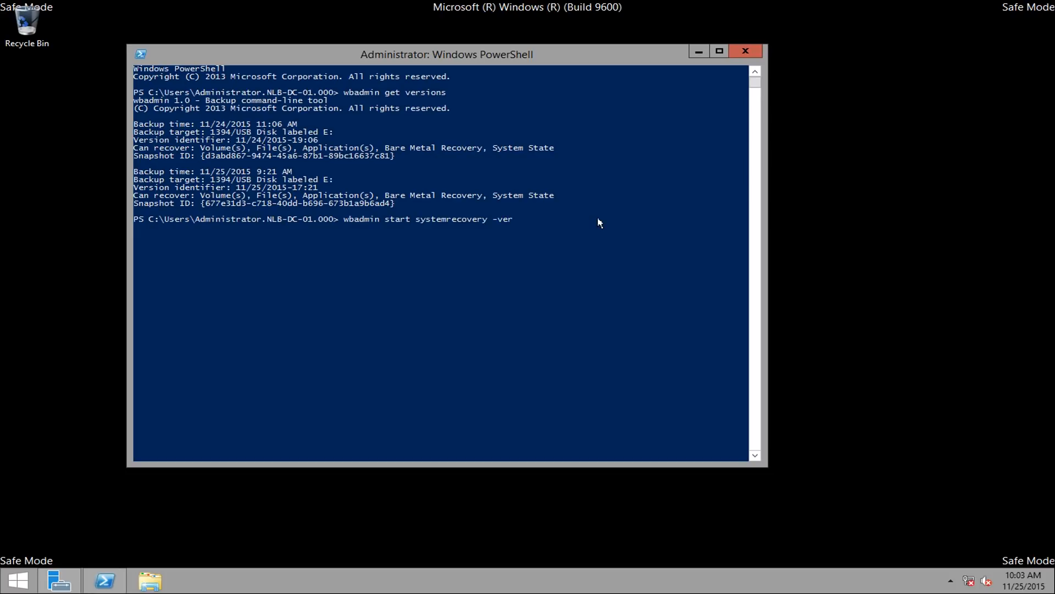
type("sion:11/25/2015-17:21")
key("Return")
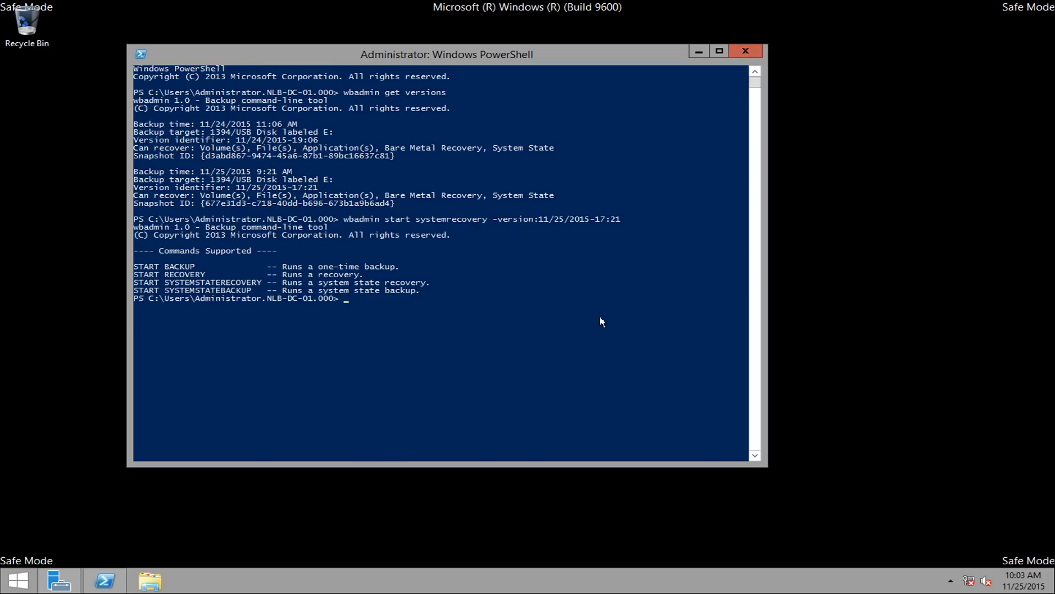
Run wbadmin start systemstaterecovery -version:11/25/2015-17:21 and answer yes to both the start and continue questions
key("Up")
key("Left")
key("Left")
key("Left")
key("Left")
key("Left")
key("Left")
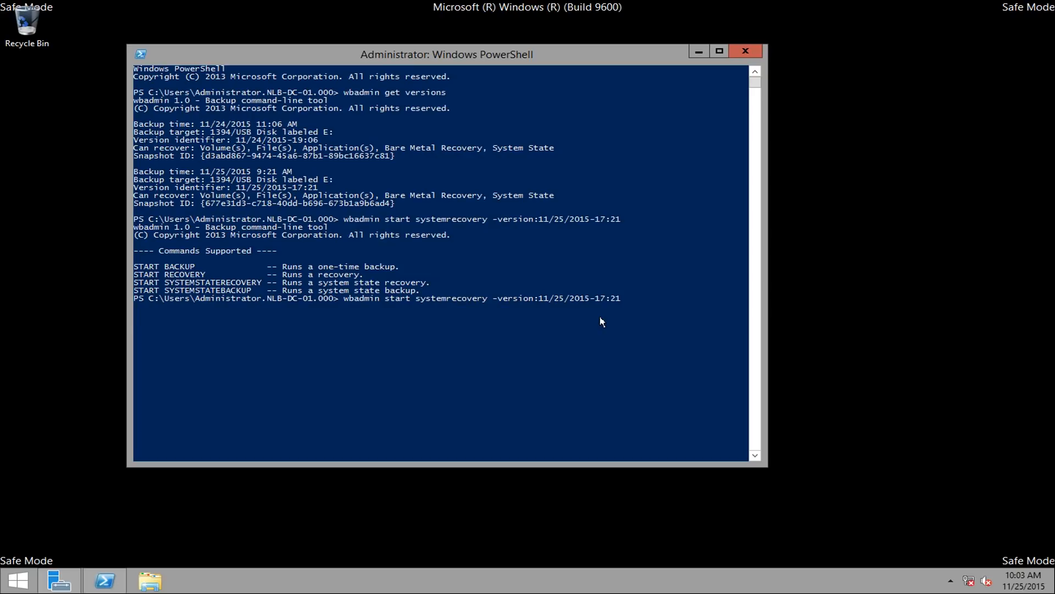
type("state")
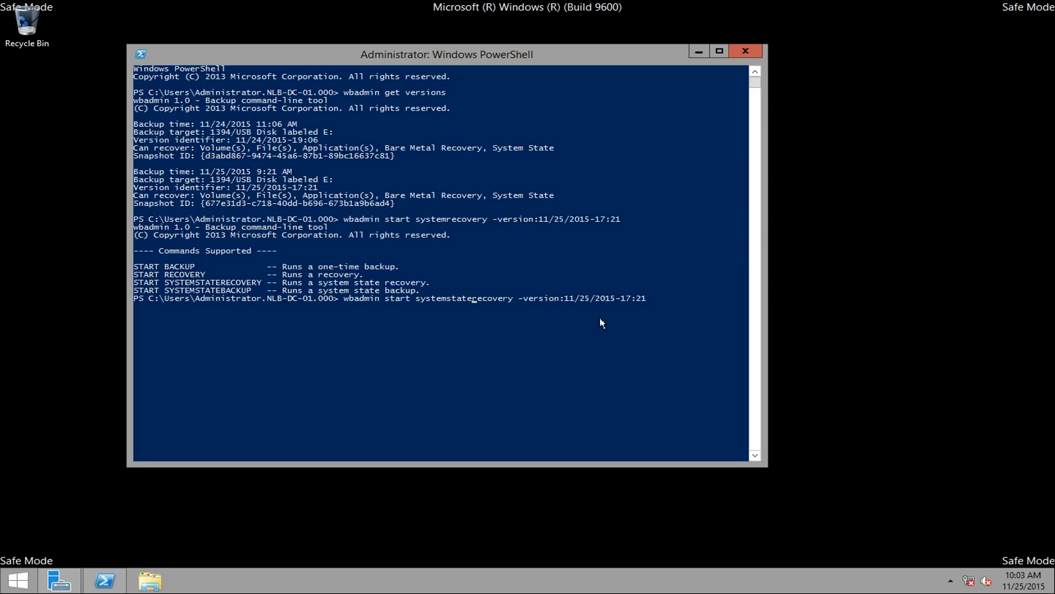
key("Return")
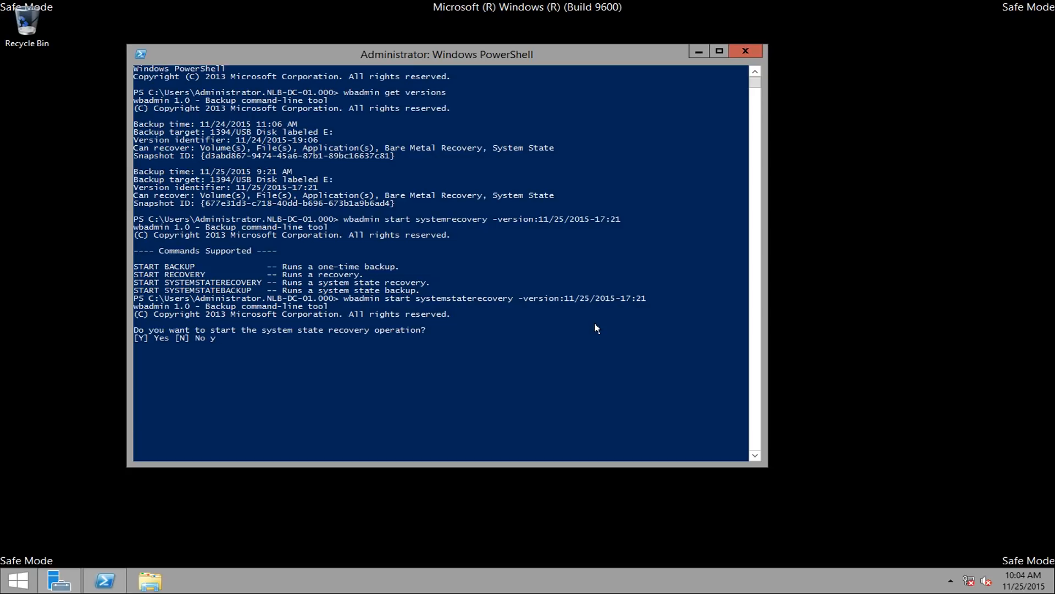
key("Return")
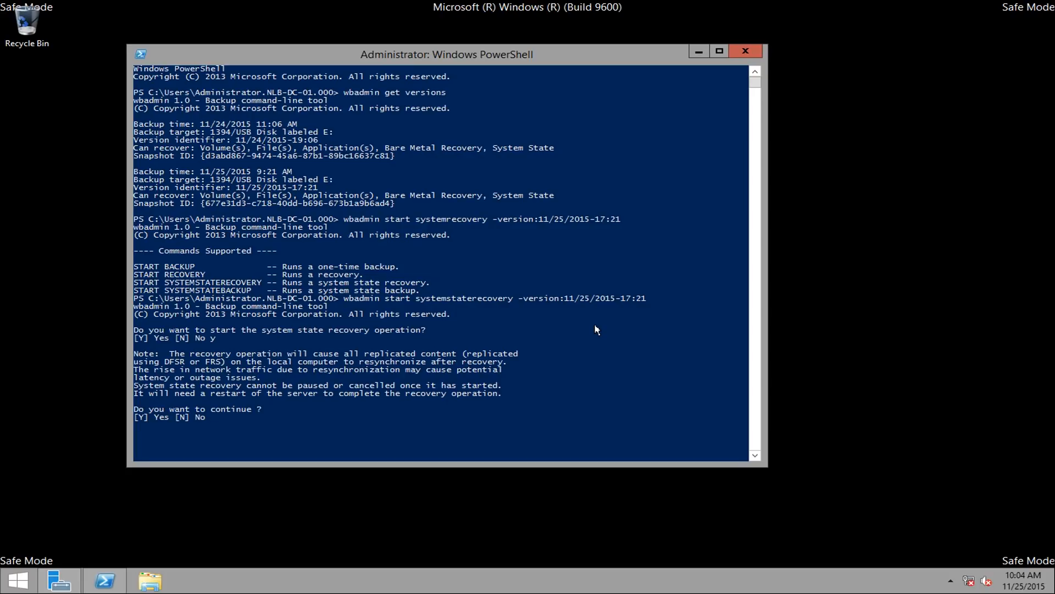
type("y")
key("Return")
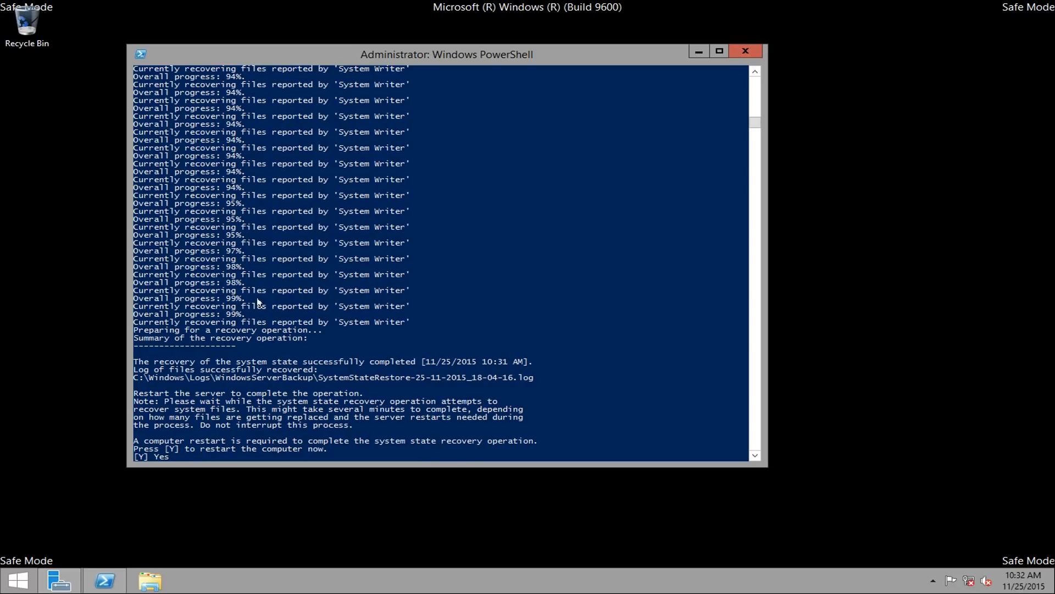
Review the system state recovery output from the file processing stage through the writer progress to the final summary
scroll(362, 322, "up", 6)
scroll(363, 322, "up", 10)
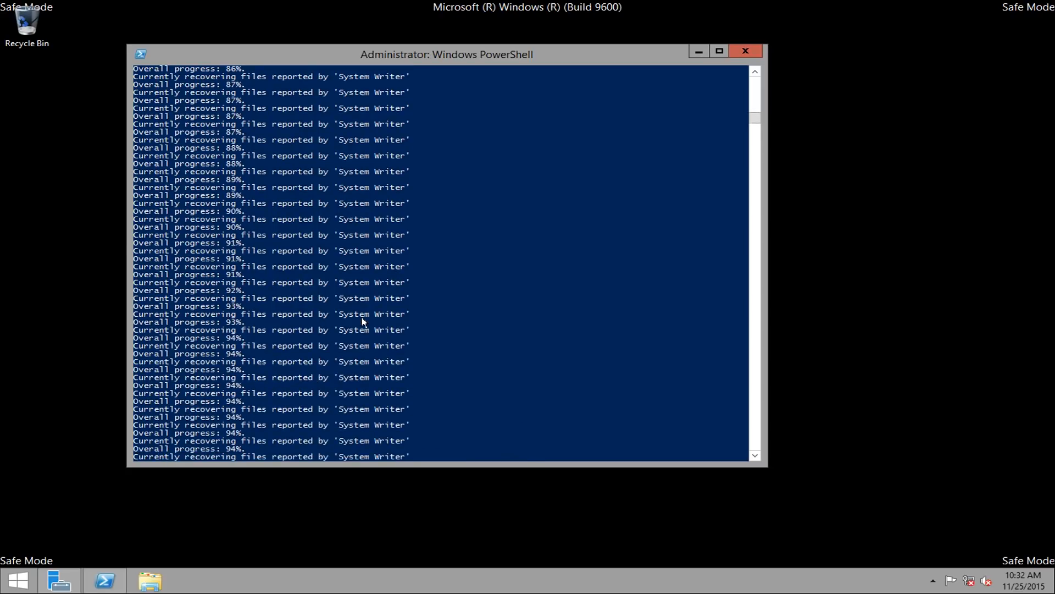
scroll(701, 170, "up", 18)
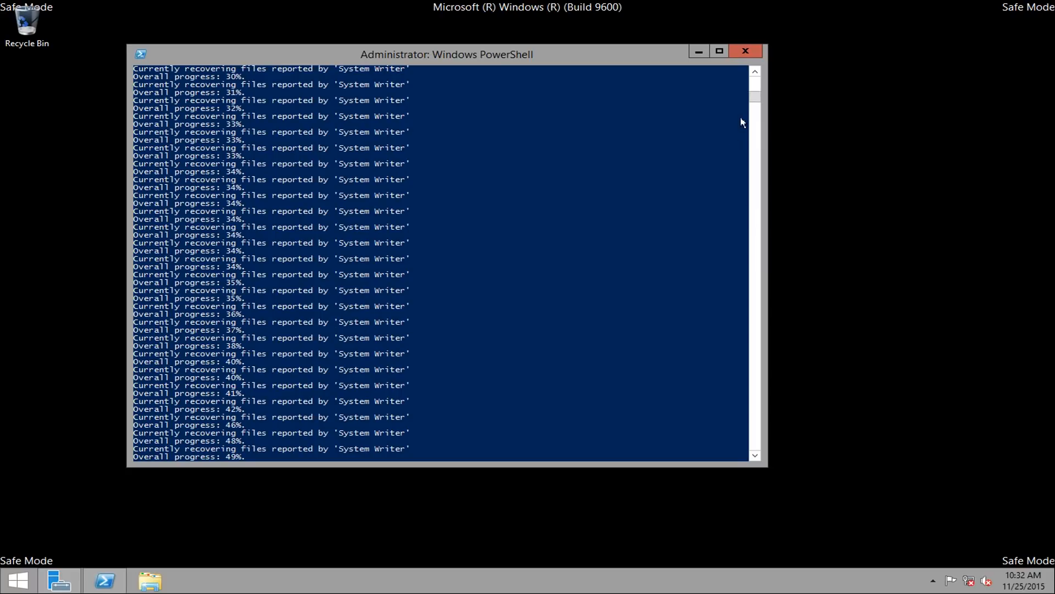
scroll(754, 97, "up", 8)
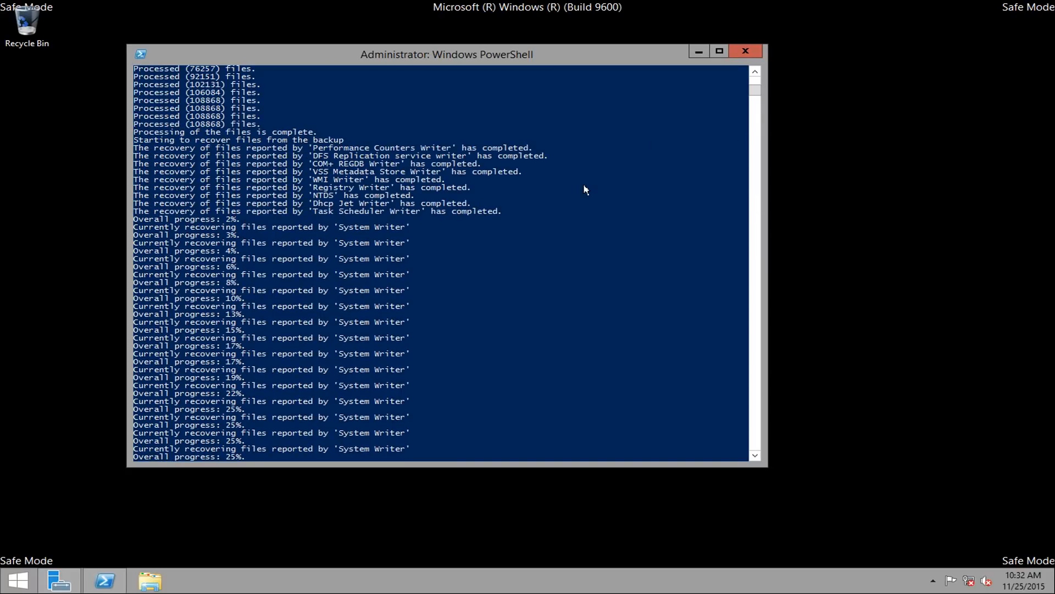
scroll(586, 191, "up", 9)
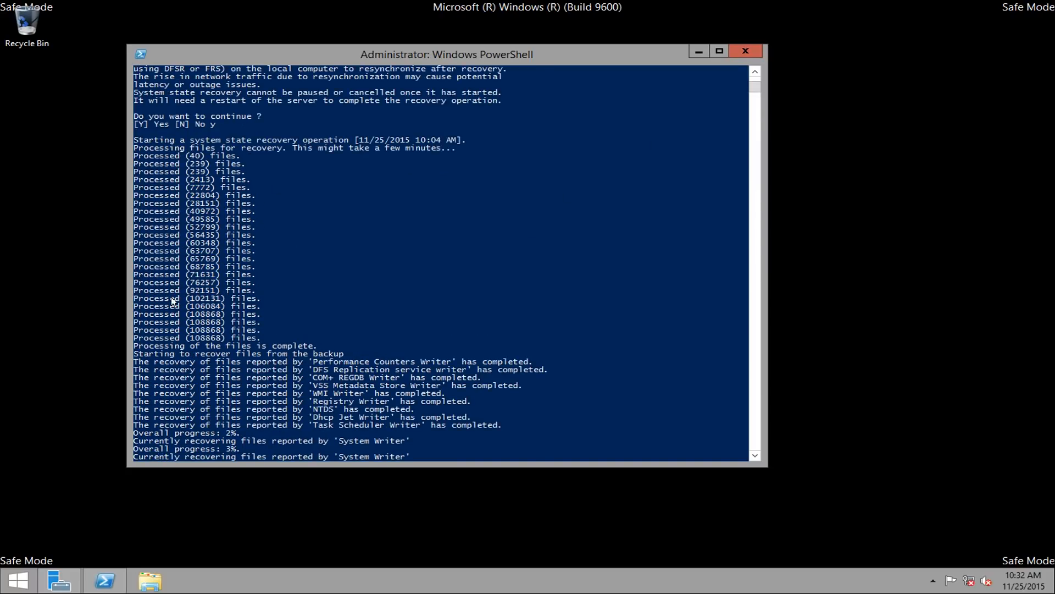
scroll(310, 397, "down", 4)
scroll(310, 397, "down", 4)
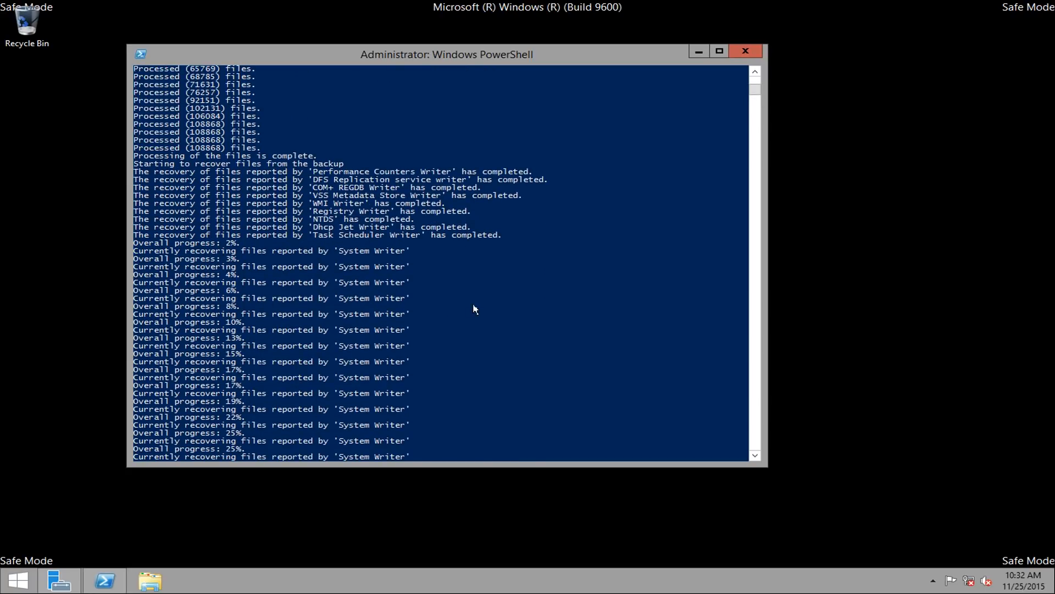
scroll(474, 307, "down", 4)
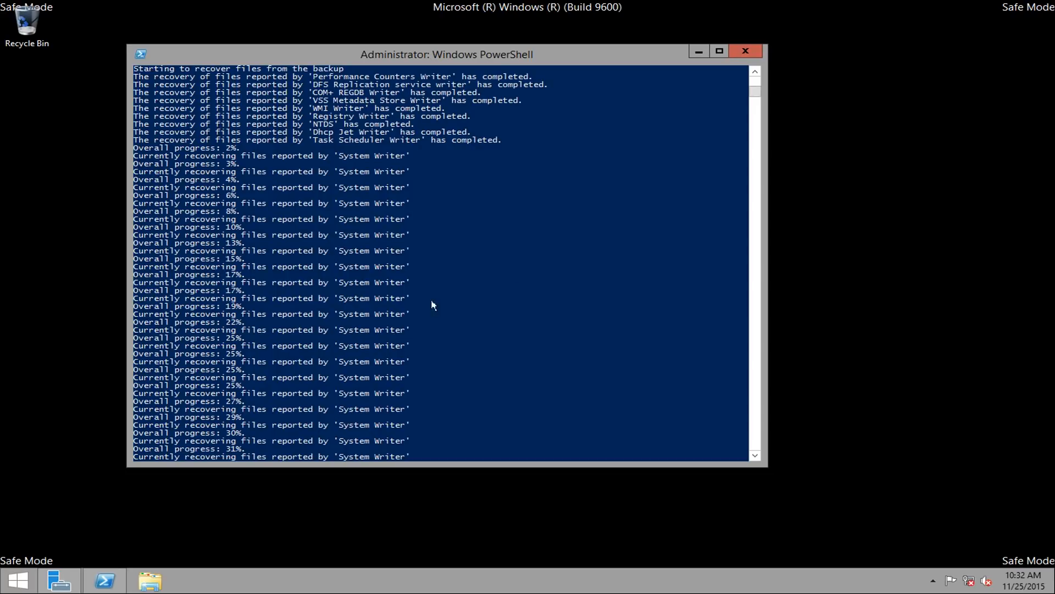
left_click_drag(754, 92, 754, 125)
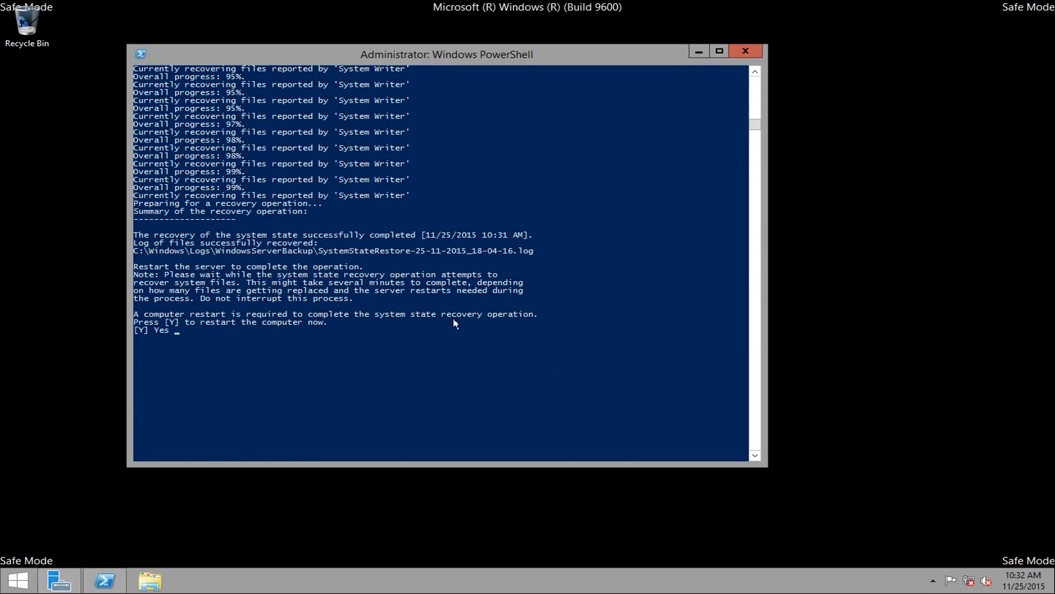
Replace the finished recovery window with a new elevated PowerShell session near the middle of the desktop and start ntdsutil
left_click(745, 49)
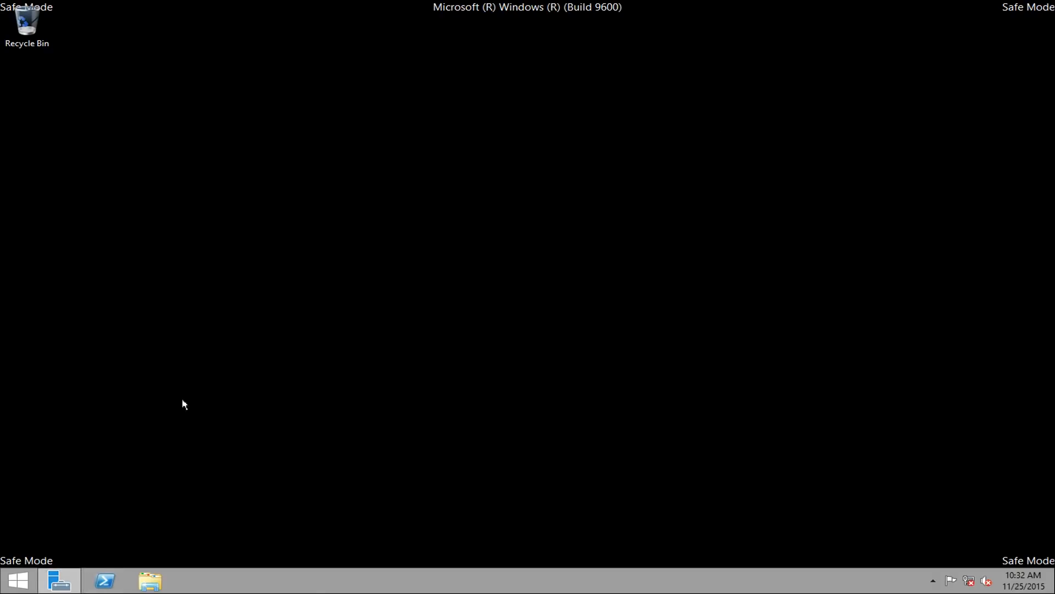
right_click(93, 580)
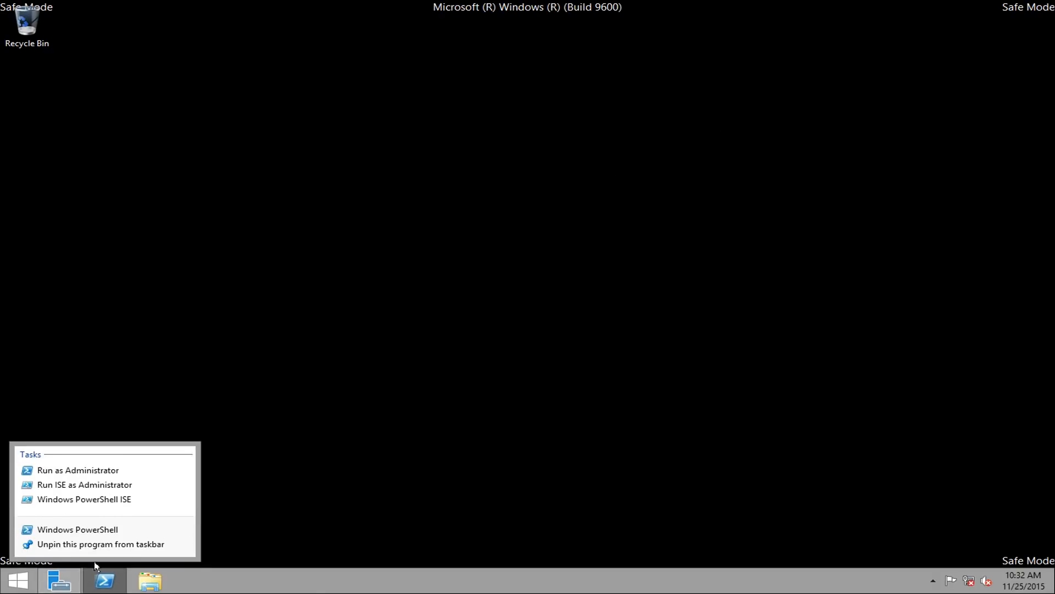
left_click(92, 470)
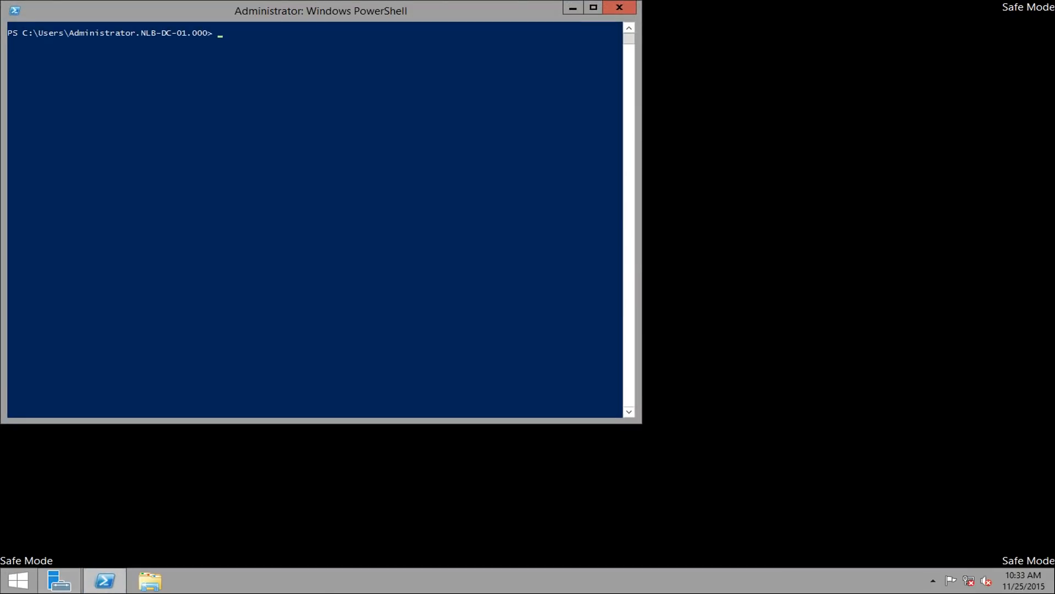
left_click_drag(404, 13, 521, 60)
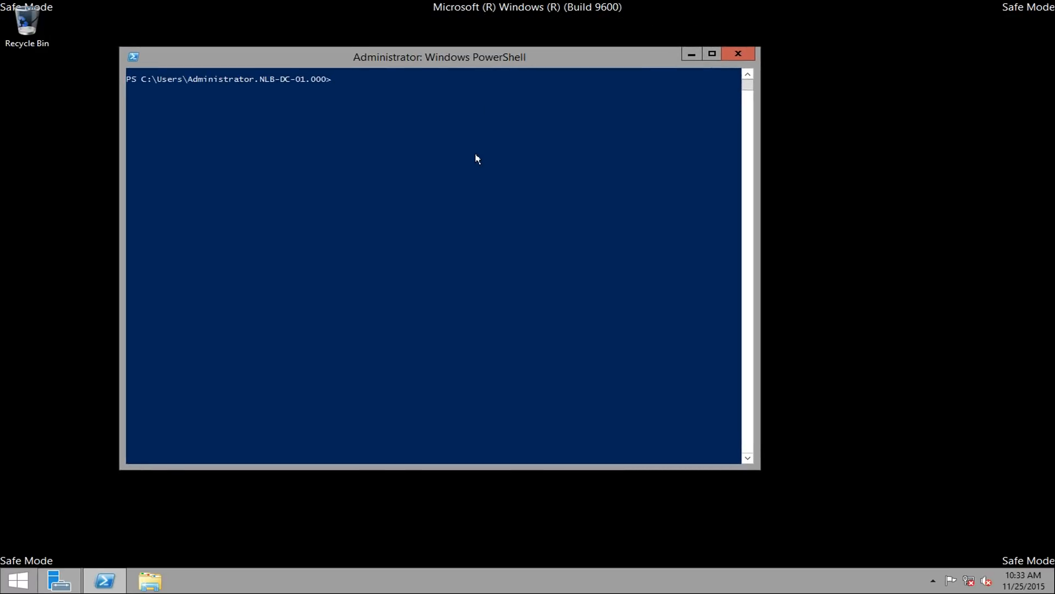
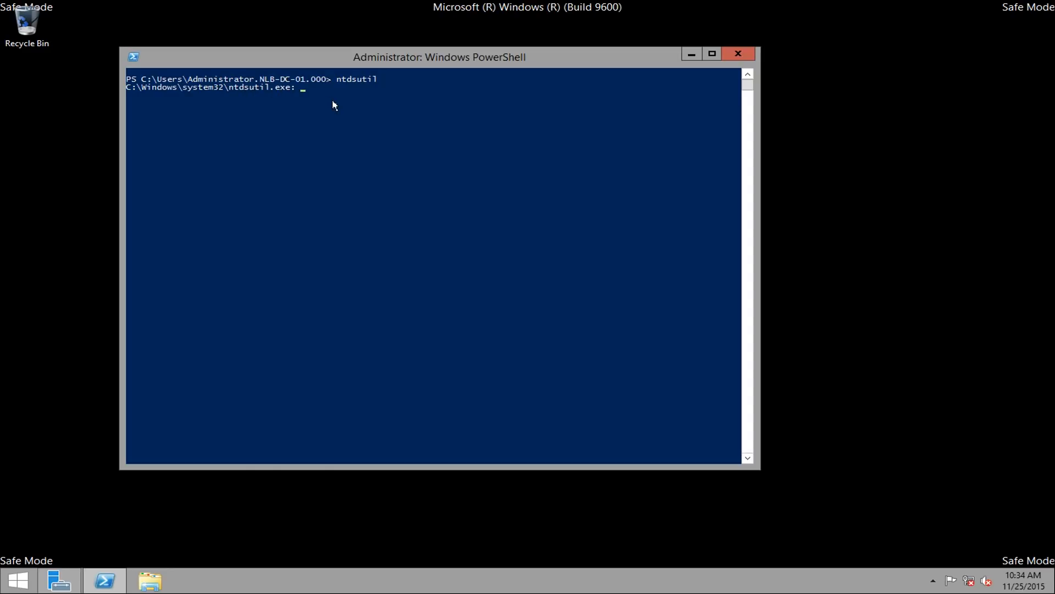
Try to select the ntds instance in ntdsutil with active instance ntds and activeate instance ntds
type("active instance ntds")
key("Return")
key("Up")
key("Left")
key("Left")
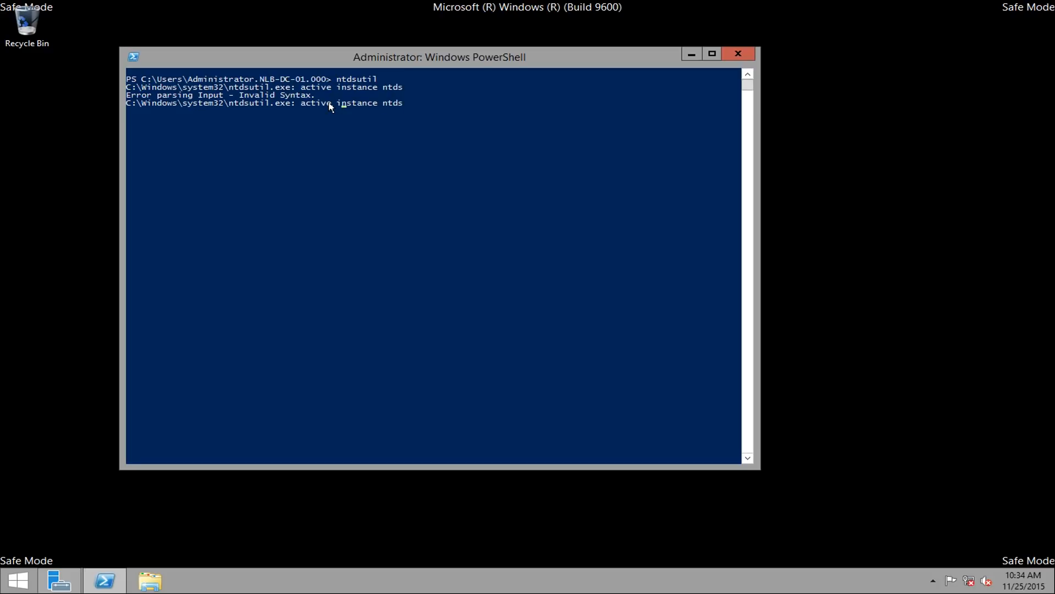
type("ate")
key("Return")
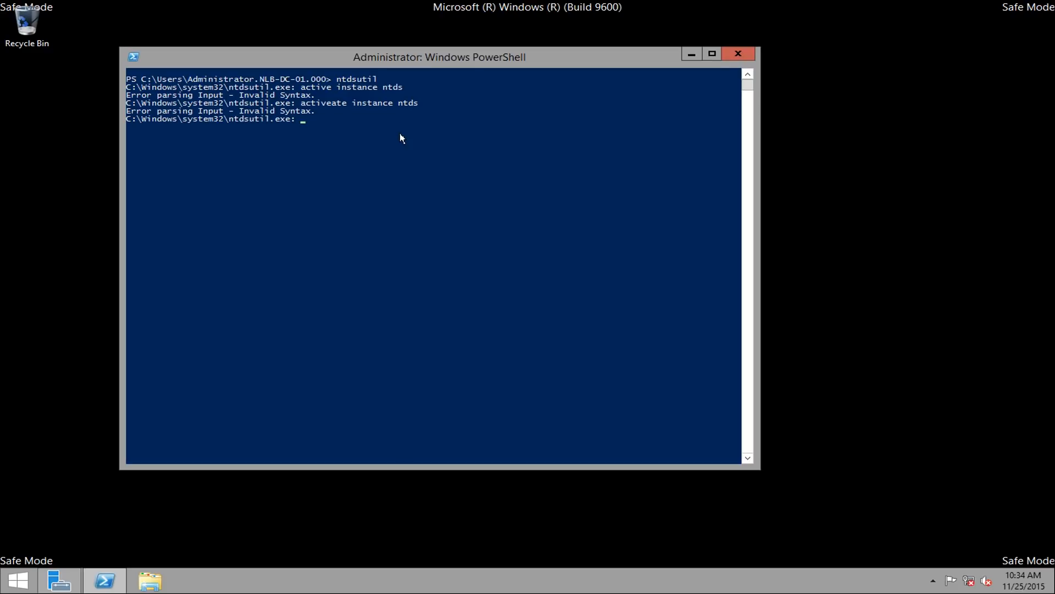
Run activate instance ntds in ntdsutil and enter authoritative restore mode
type("activate instance ntds")
key("Return")
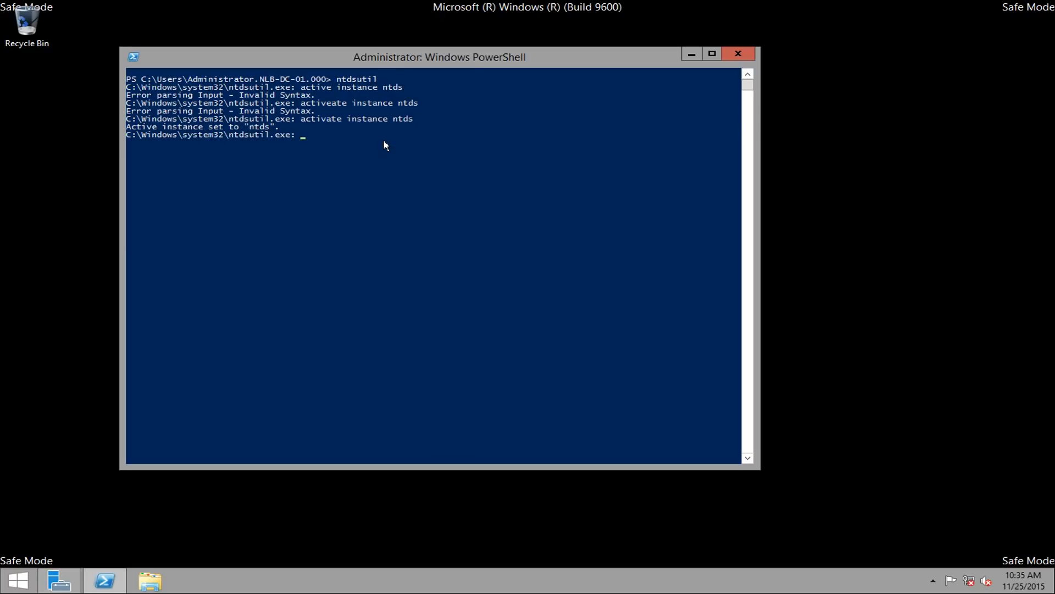
type("authoritative restore")
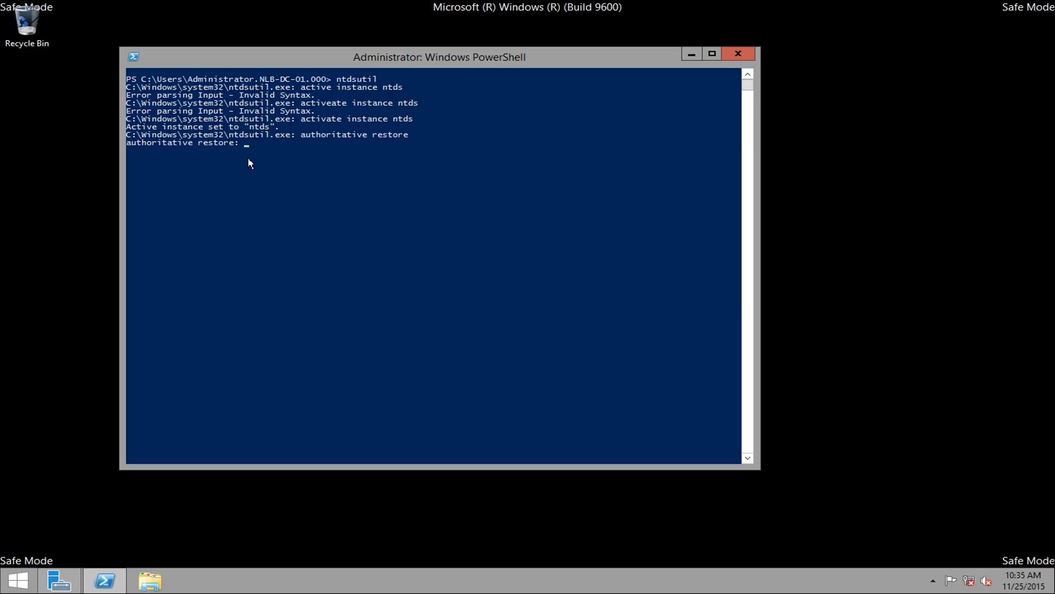
Run restore subtree "OU=Branch,OU=NLB Solutions,DC=nlblab,DC=com" and confirm the authoritative restore
type("restore subtree \"OU=Branch,\"")
key("BackSpace")
type("OU=")
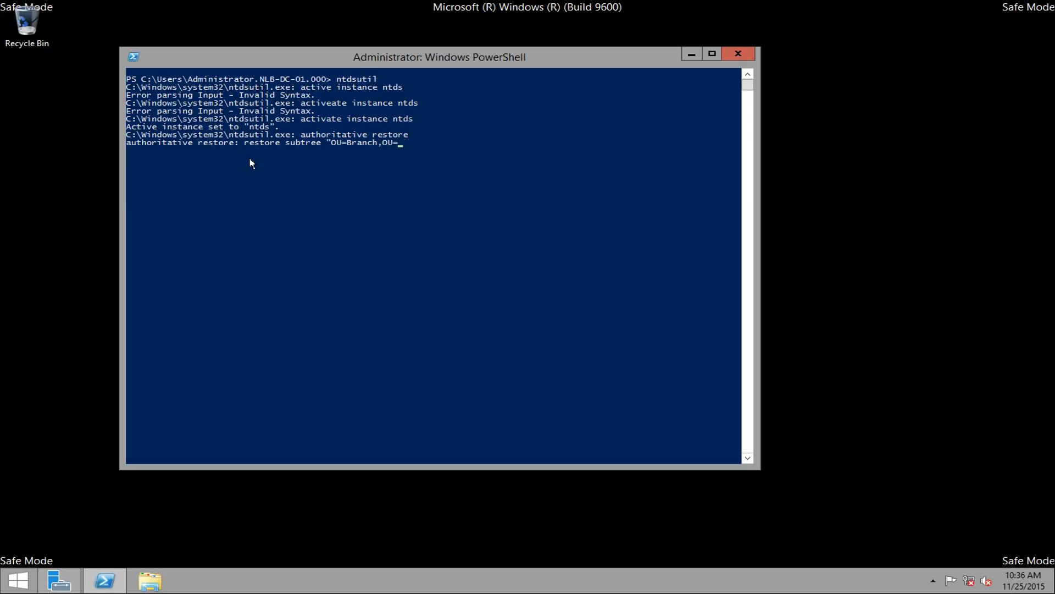
type("NLB Soluit")
type("tionms")
type(",")
type("DC")
type("=")
type("nlbla")
type("b,DC")
type("=com\"")
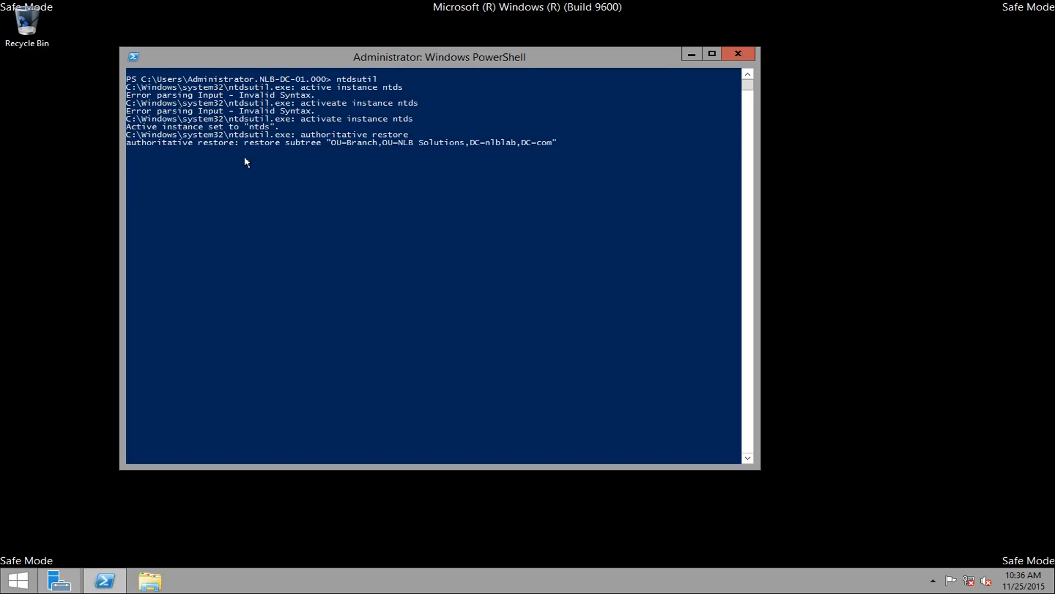
key("Return")
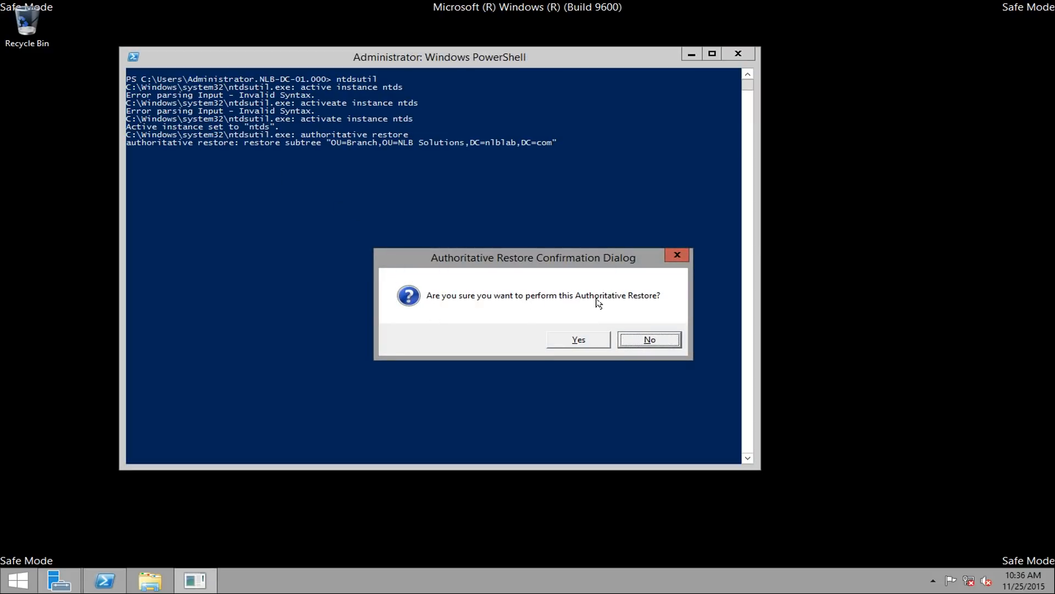
left_click(579, 339)
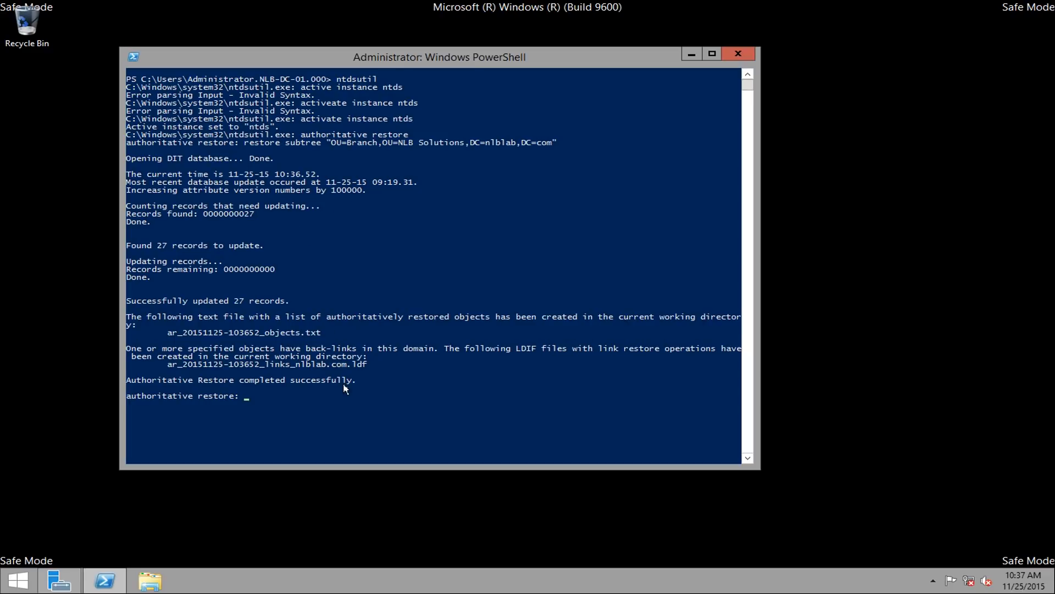
Check the authoritative restore's completion line and quit both the restore mode and ntdsutil
left_click_drag(127, 381, 368, 387)
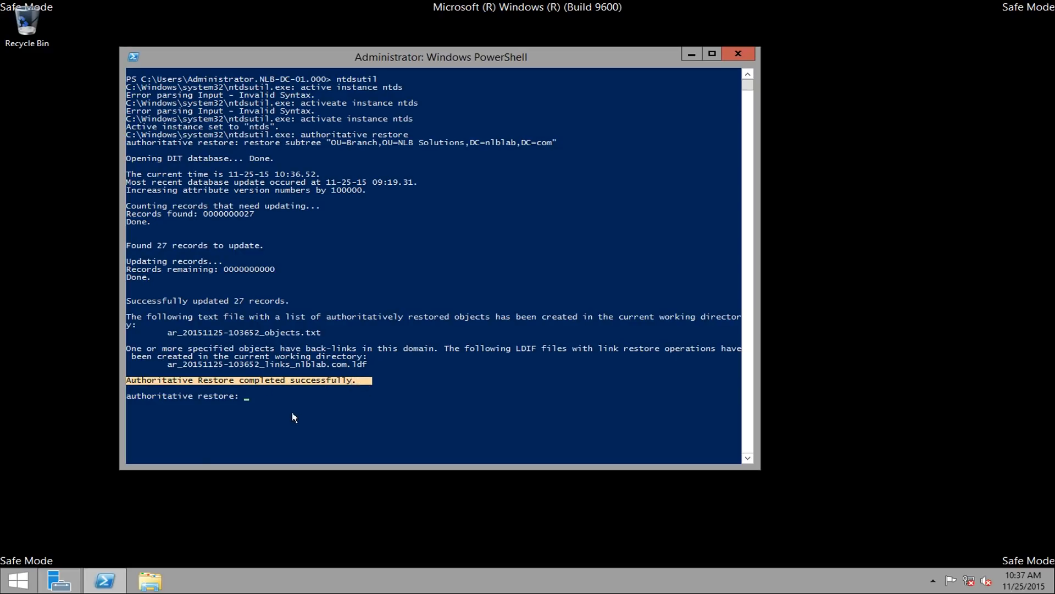
left_click(282, 396)
type("quit")
key("Return")
type("quit")
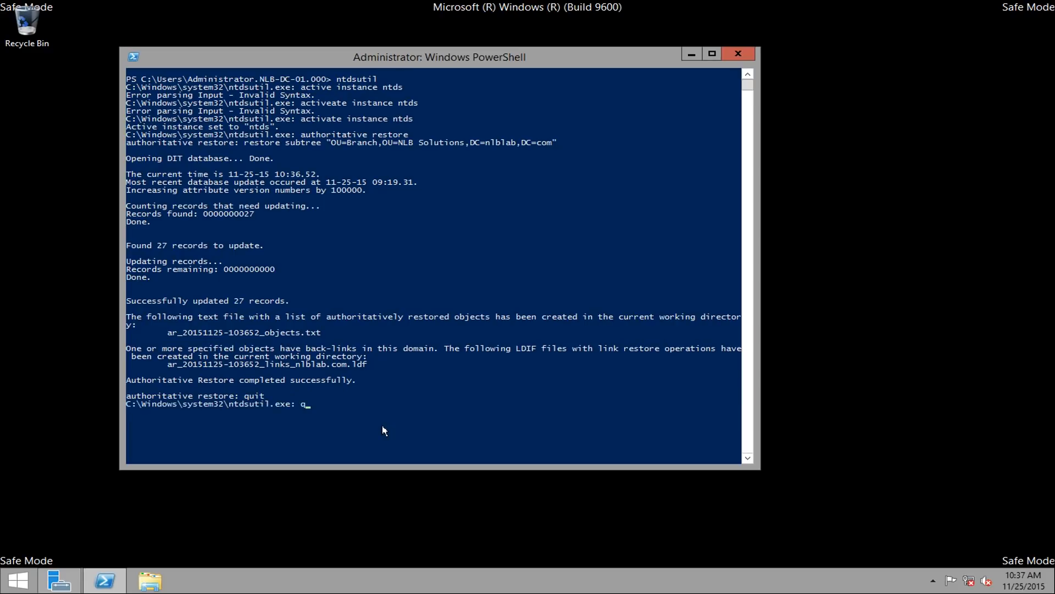
key("Return")
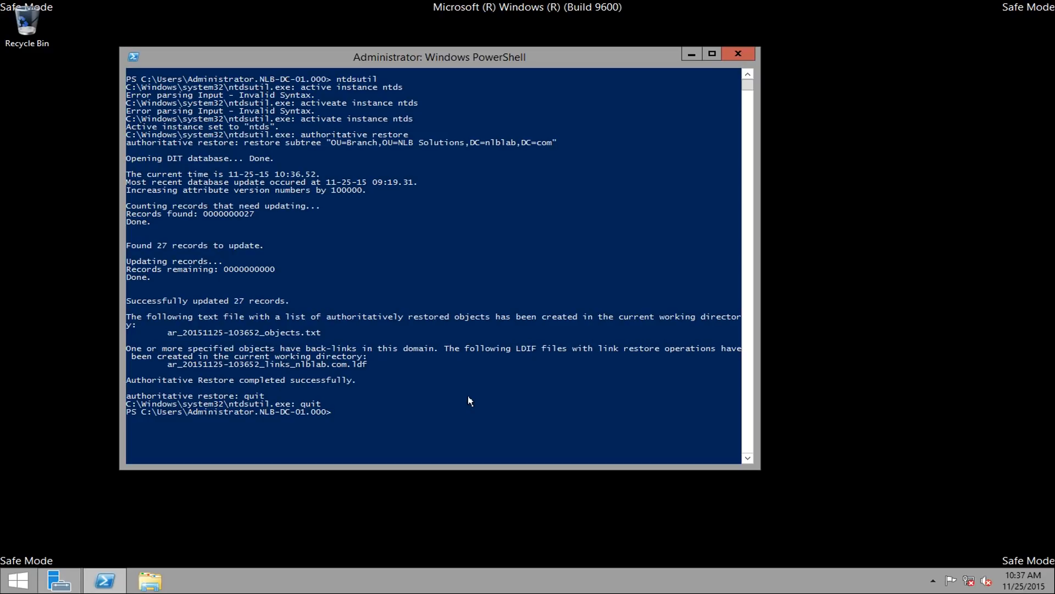
Remove the safe boot setting by running bcdedit /deletevalue safeboot
type("bcdedit /")
type("set safeboot")
key("BackSpace")
key("BackSpace")
key("BackSpace")
key("BackSpace")
key("BackSpace")
key("BackSpace")
key("BackSpace")
key("BackSpace")
key("BackSpace")
key("BackSpace")
key("BackSpace")
key("BackSpace")
key("BackSpace")
type("deletevalue safeboot")
key("Return")
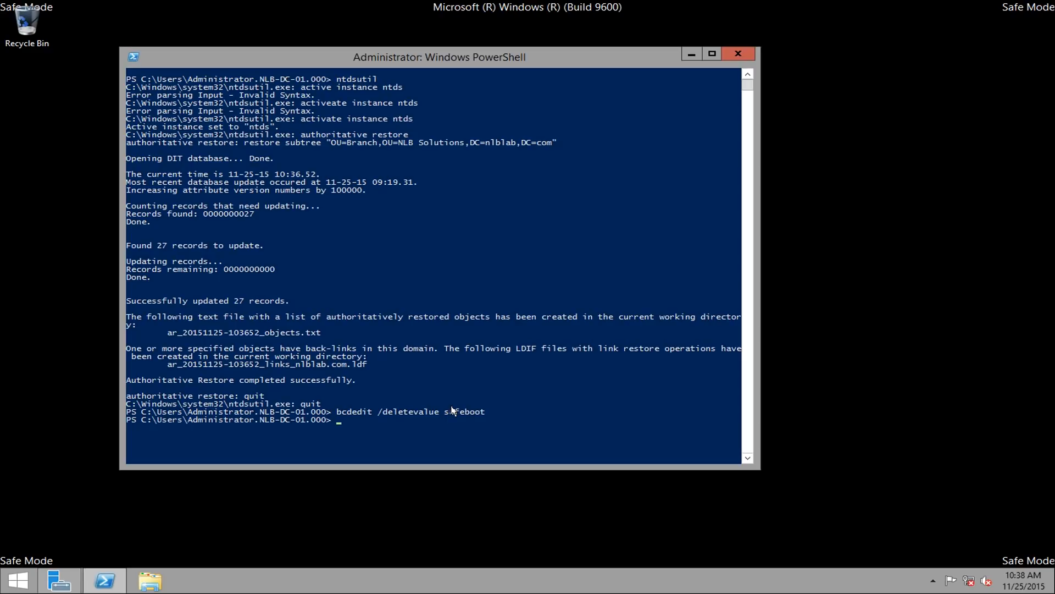
Check the boot options in System Configuration using msconfig, and close it without changes
type("msconfig")
key("Return")
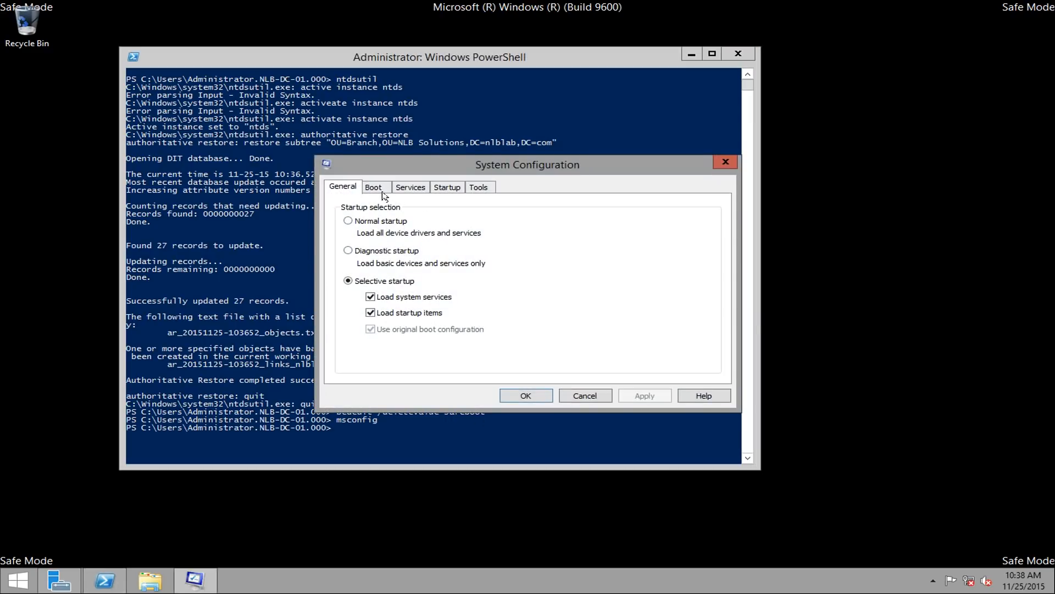
left_click(374, 190)
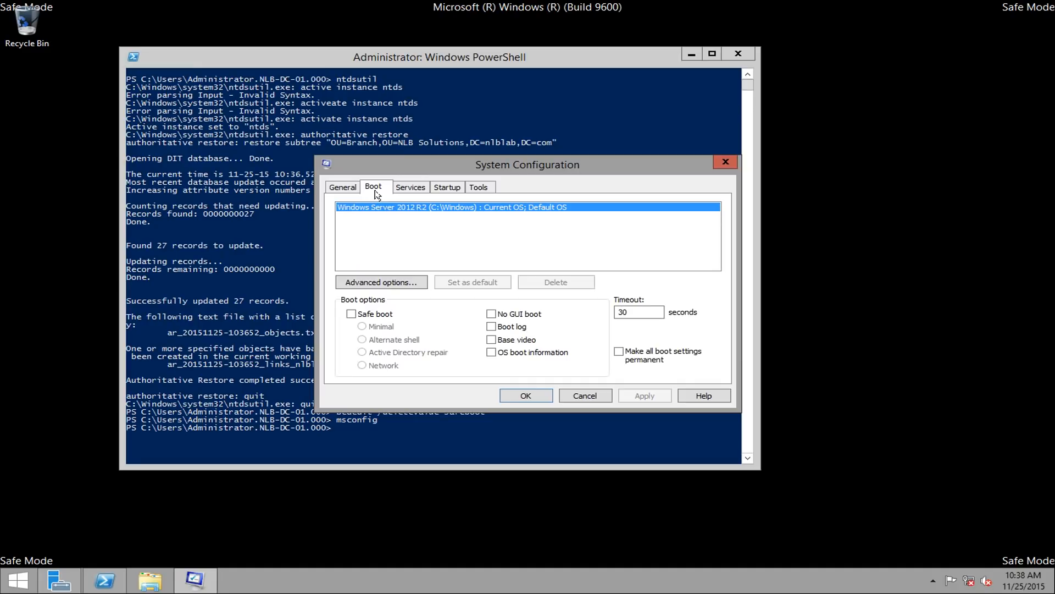
left_click(724, 162)
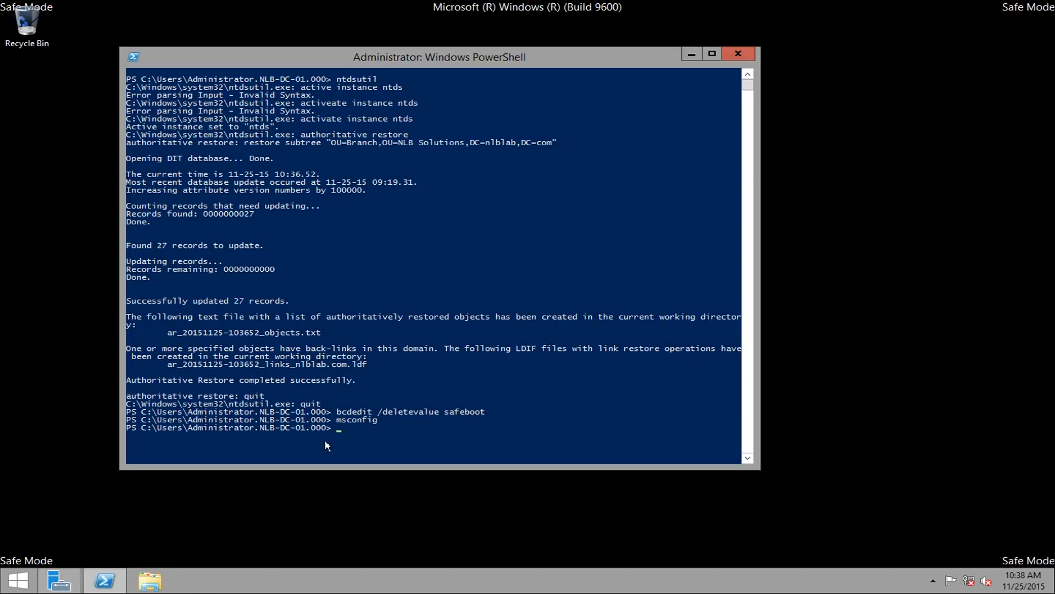
Restart the server immediately with shutdown -r -t 0 and sign in with the domain administrator's password, dismissing the wbadmin notice
type("shutdown -r -t 0")
key("Return")
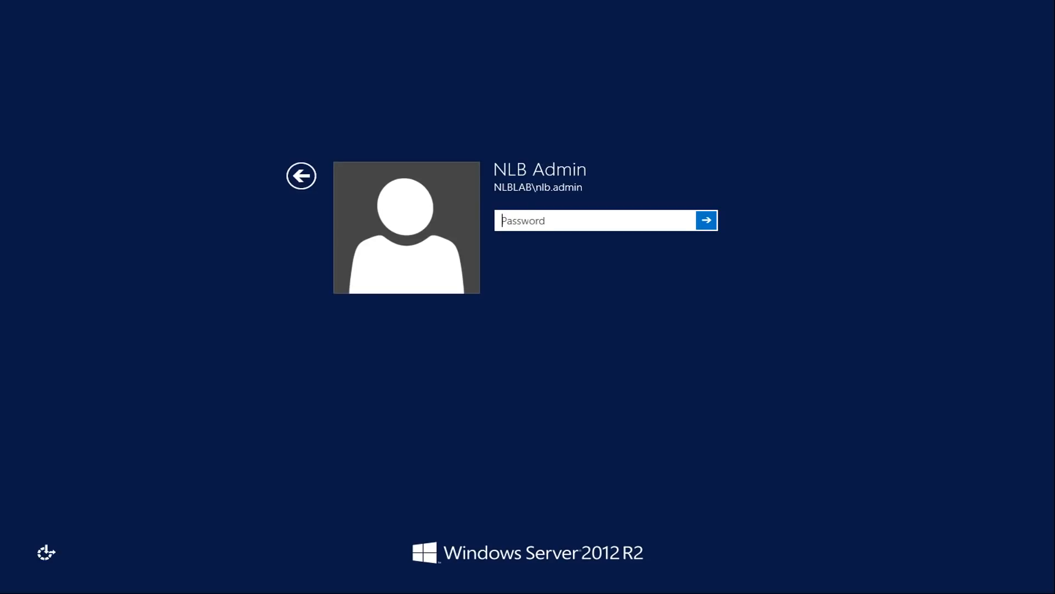
type("************")
key("Return")
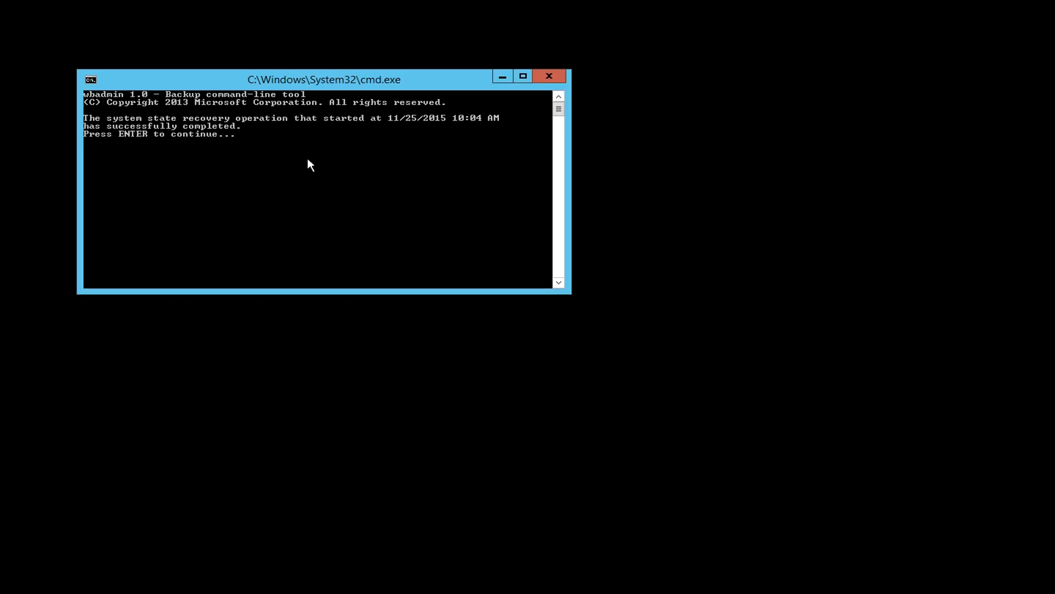
key("Return")
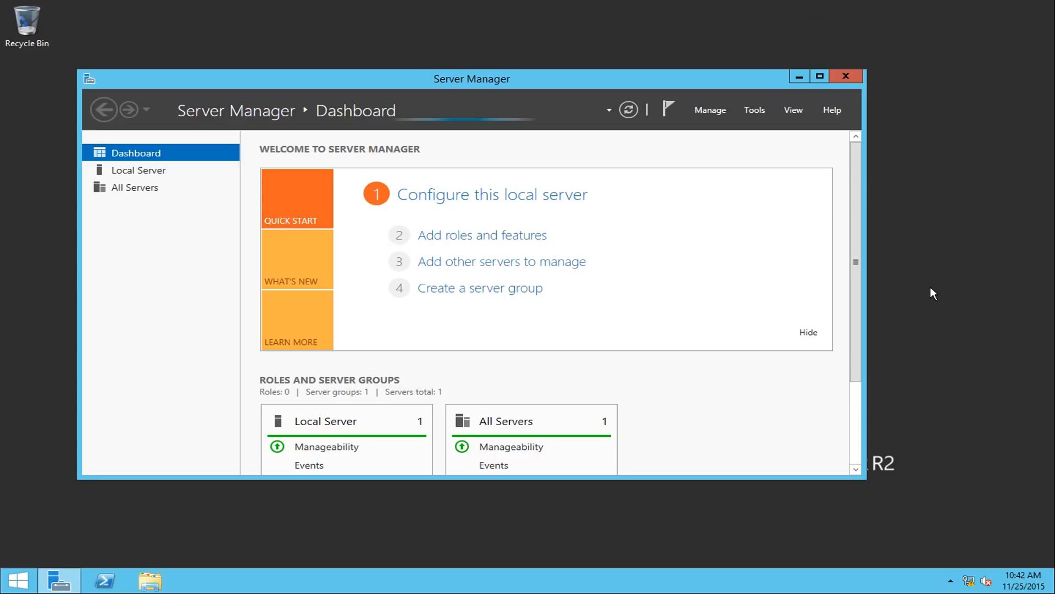
Maximize Server Manager and inspect the Branch organizational unit under NLB Solutions in Active Directory Users and Computers
key("super+Up")
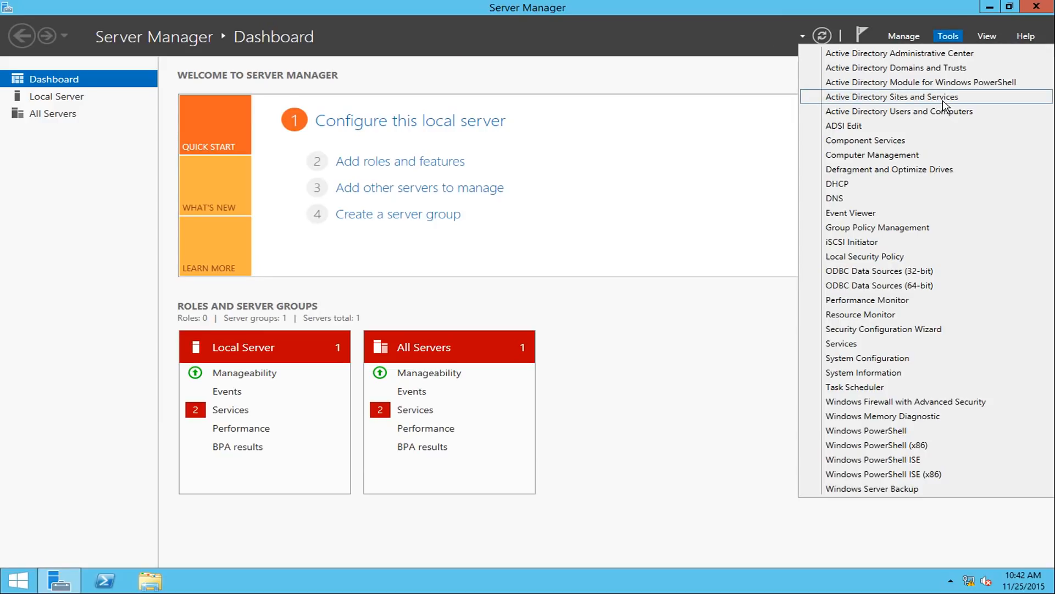
left_click(928, 113)
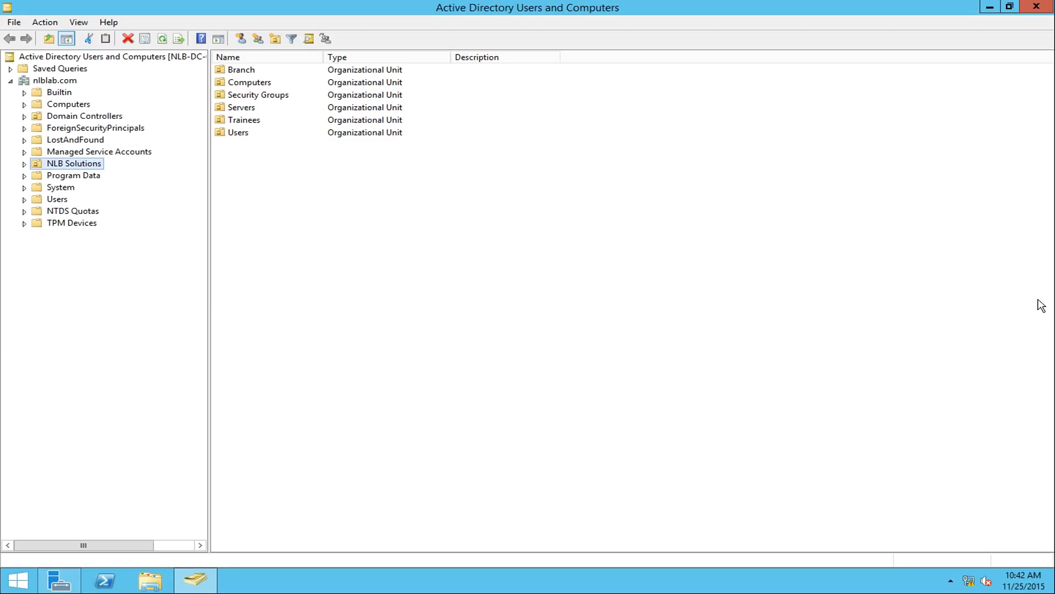
left_click(24, 163)
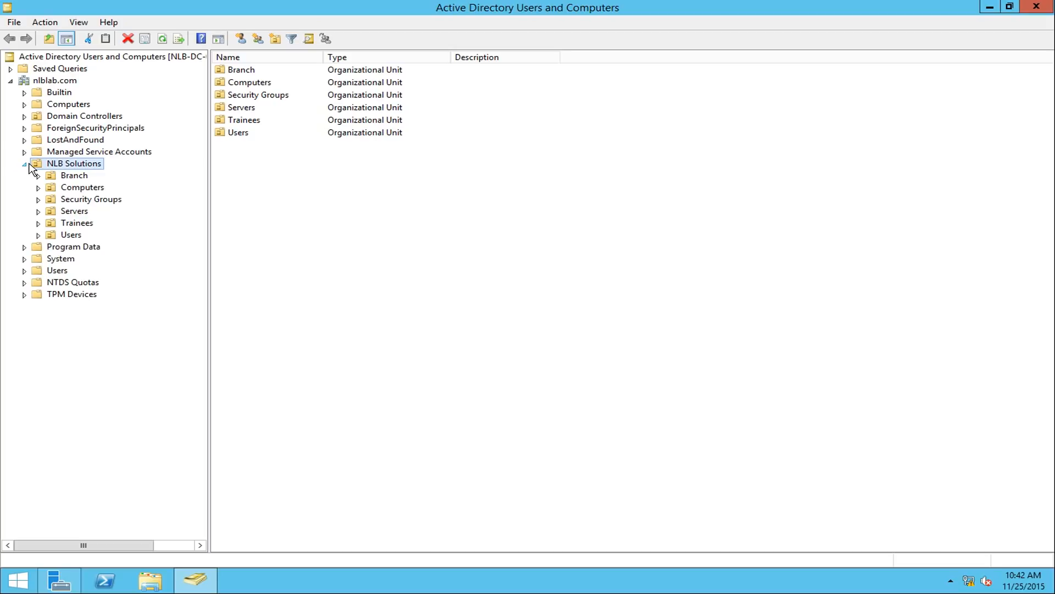
left_click(70, 176)
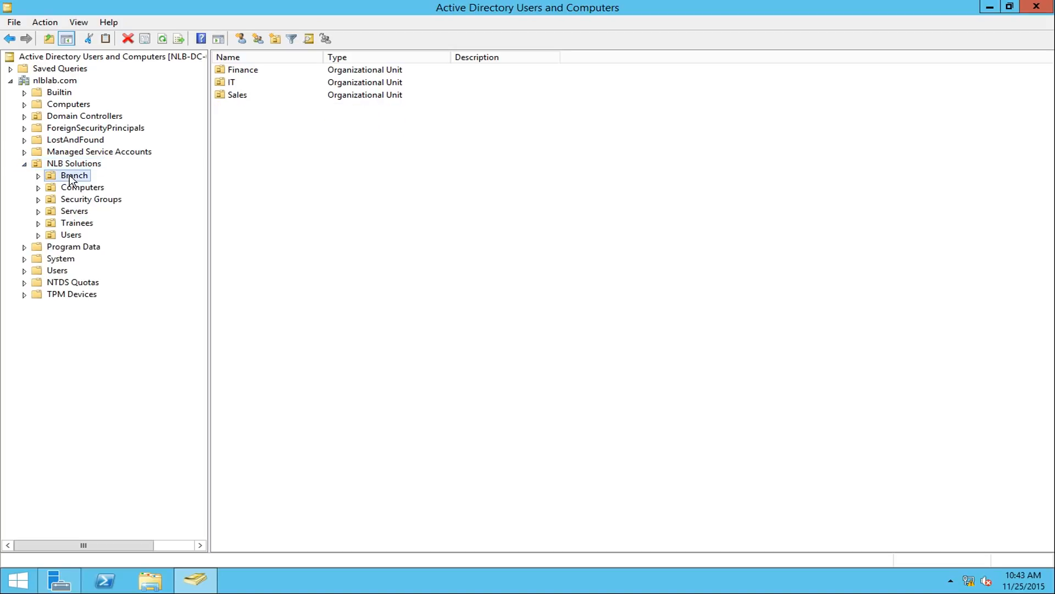
left_click(38, 177)
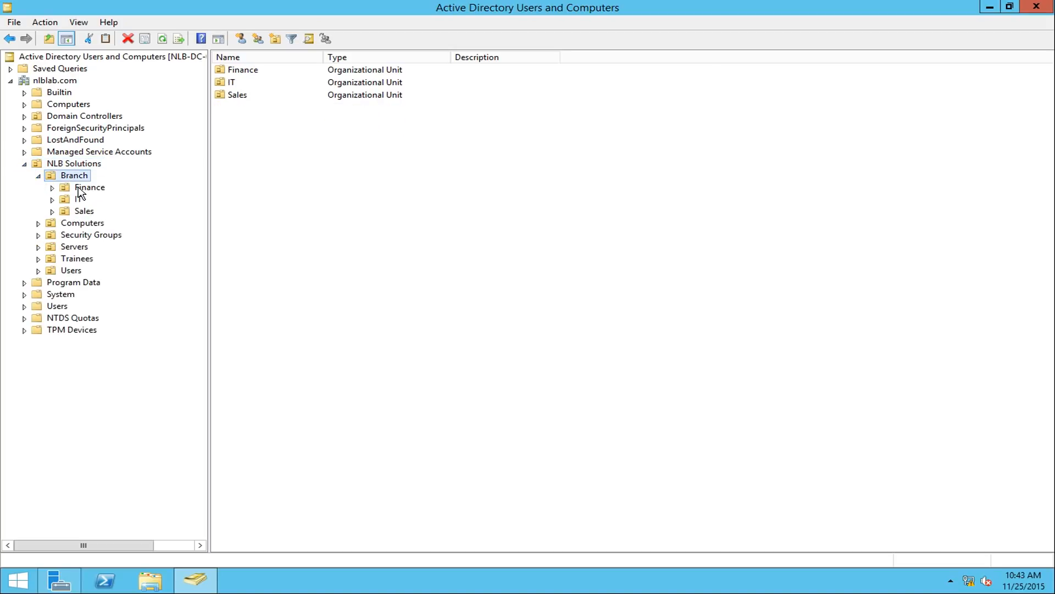
Inspect the member list of the DG-Finance-Dept group in Branch's Finance organizational unit, and close its properties
left_click(84, 188)
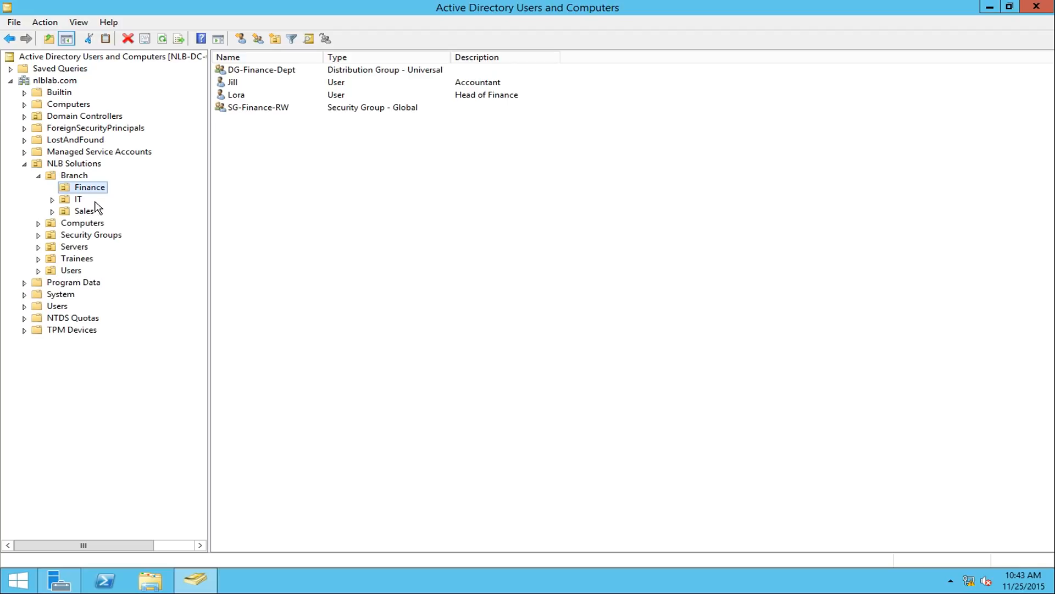
left_click(255, 83)
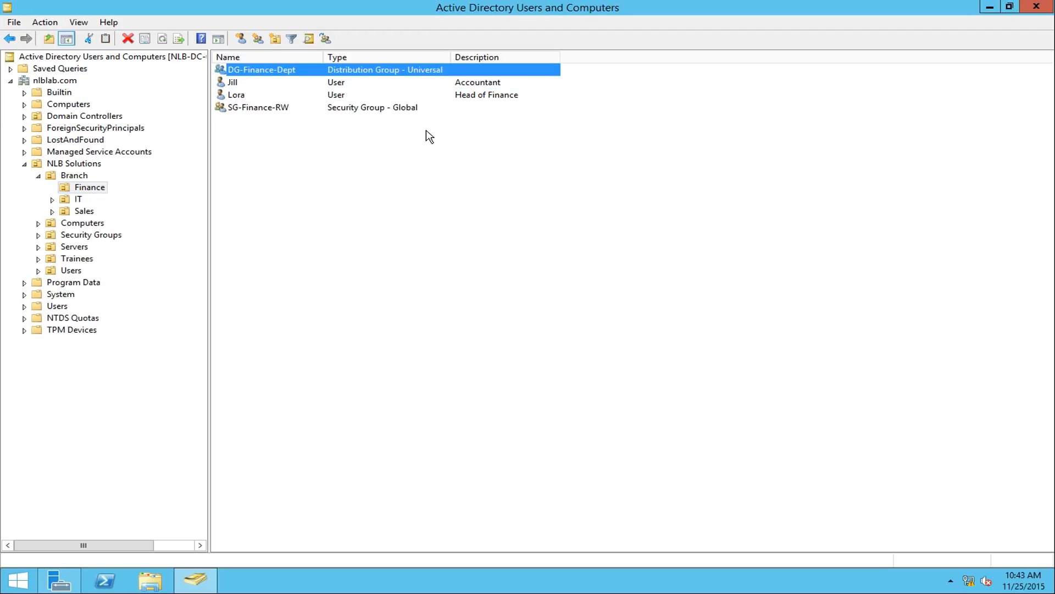
left_click(484, 173)
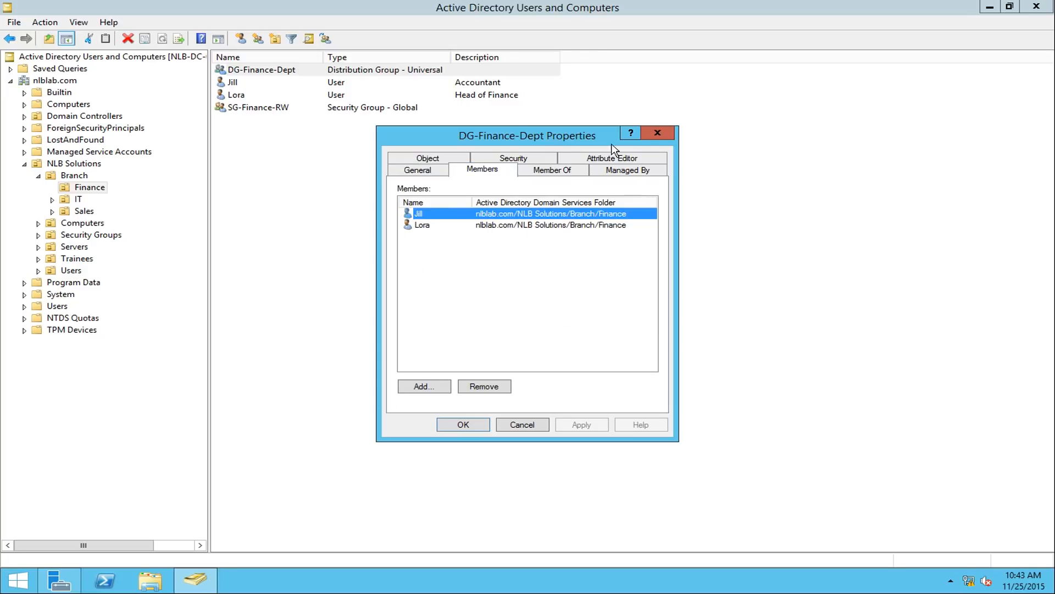
left_click(655, 138)
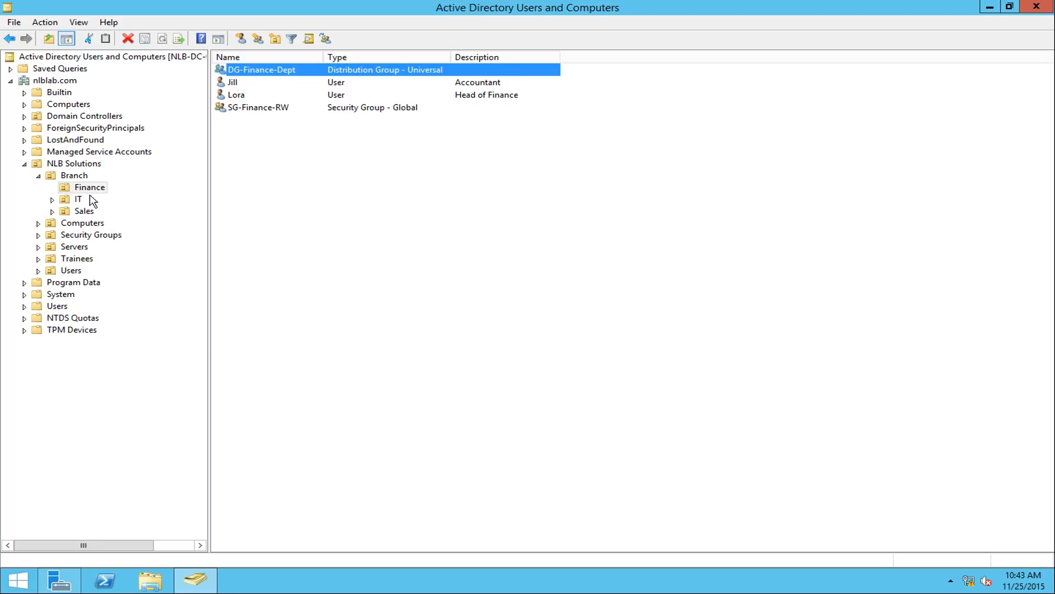
Switch to the NLB-DC-02 server and unlock its session with the domain administrator's password
key("super+l")
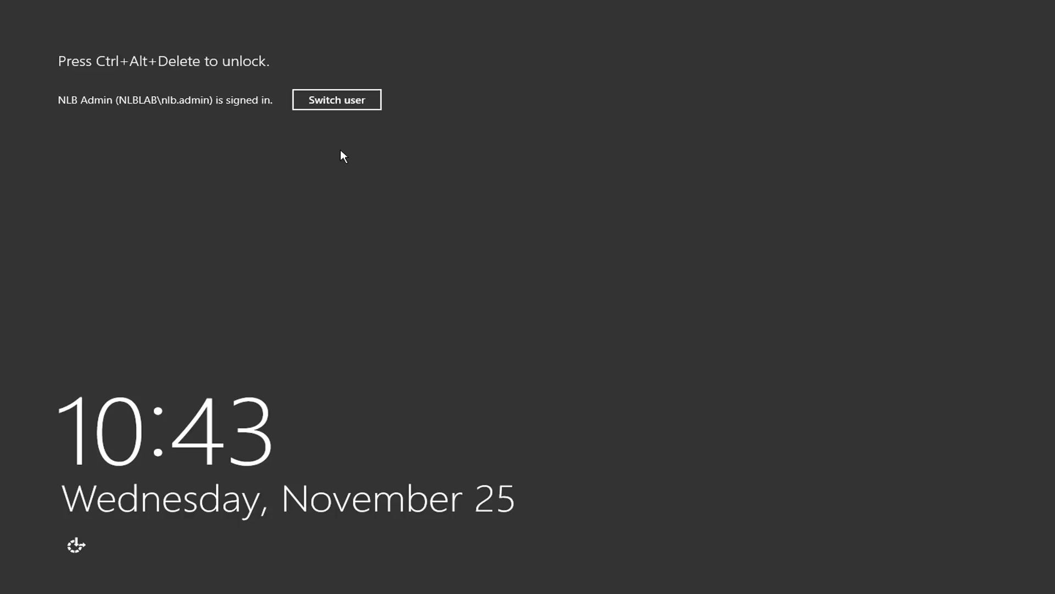
key("ctrl+alt+Delete")
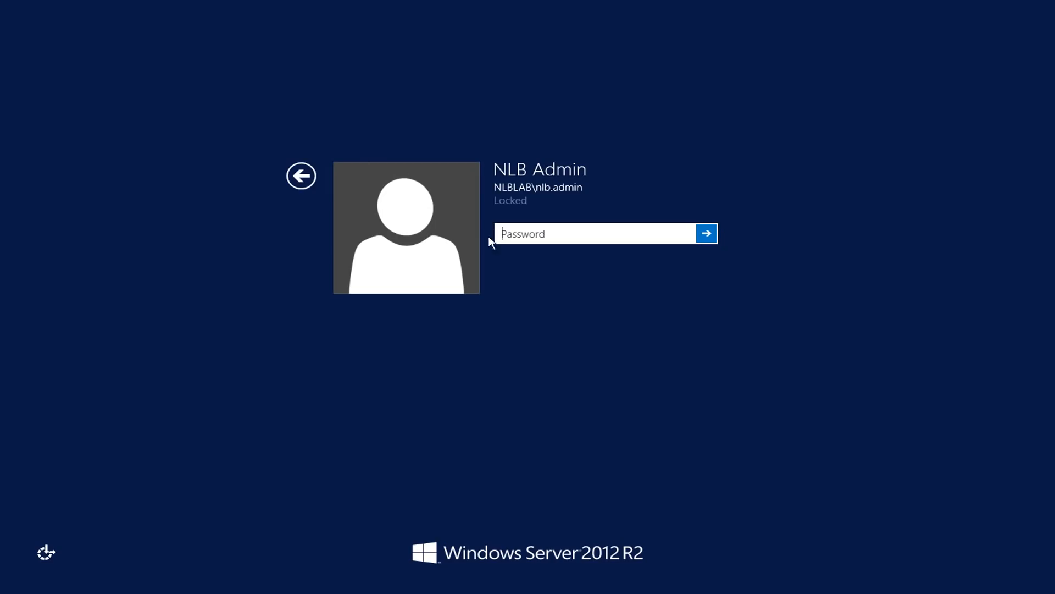
type("**********")
key("Return")
Refresh the NLB Solutions organizational unit on NLB-DC-02 to check for the Branch unit
right_click(231, 188)
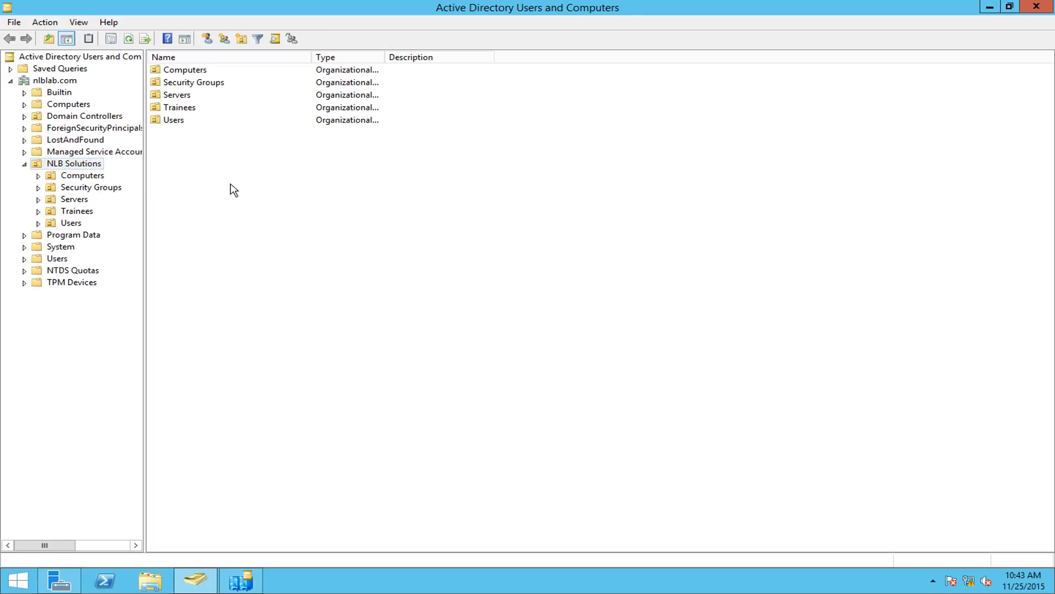
left_click(277, 270)
left_click(99, 329)
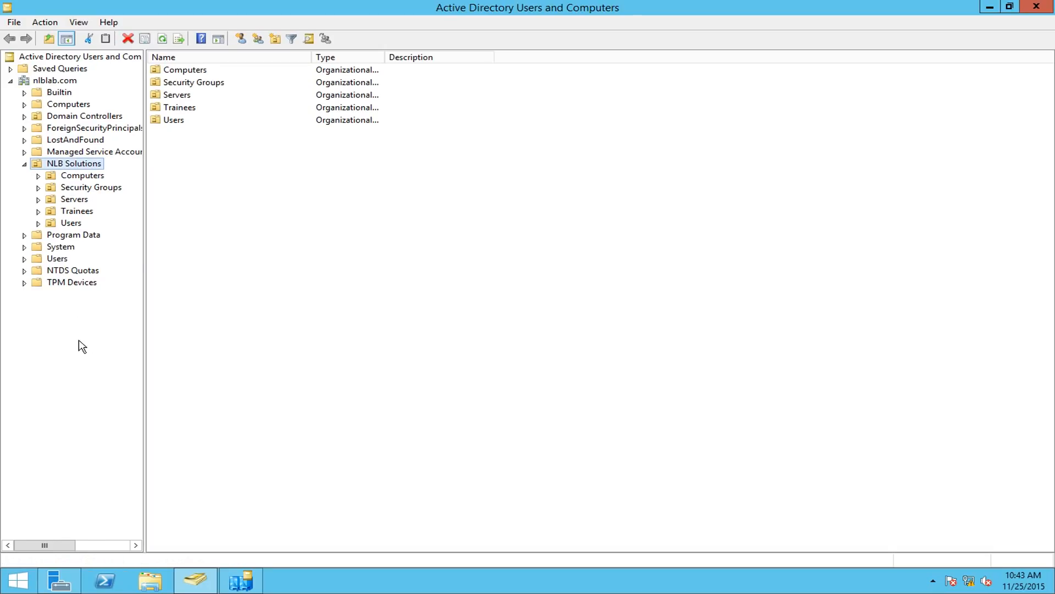
right_click(73, 166)
left_click(130, 317)
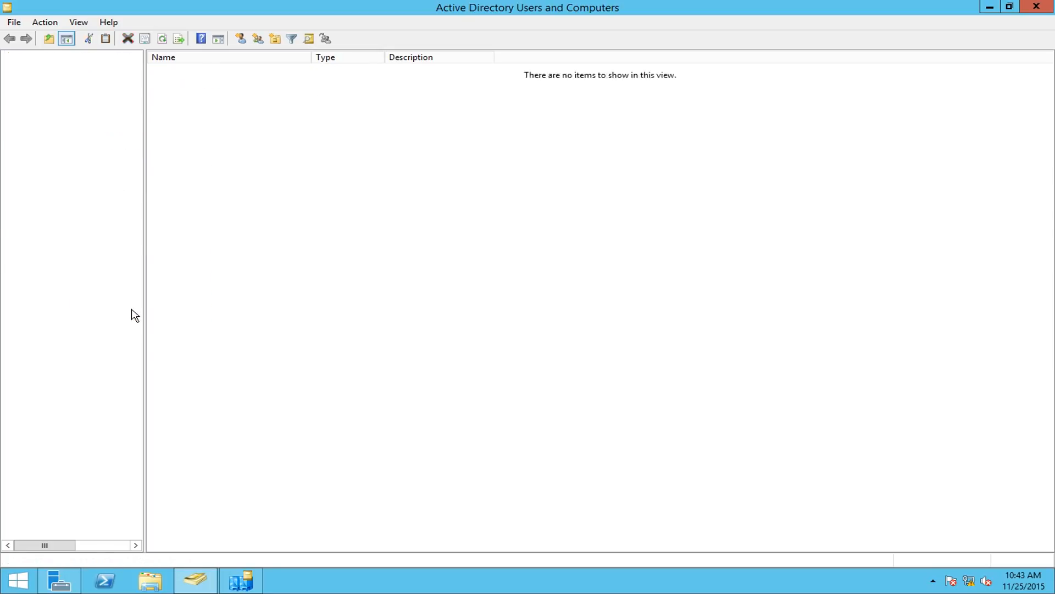
Replicate now over NLB-DC-02's automatically generated connection from NLB-DC-01 in Active Directory Sites and Services, and dismiss the notice
left_click(240, 588)
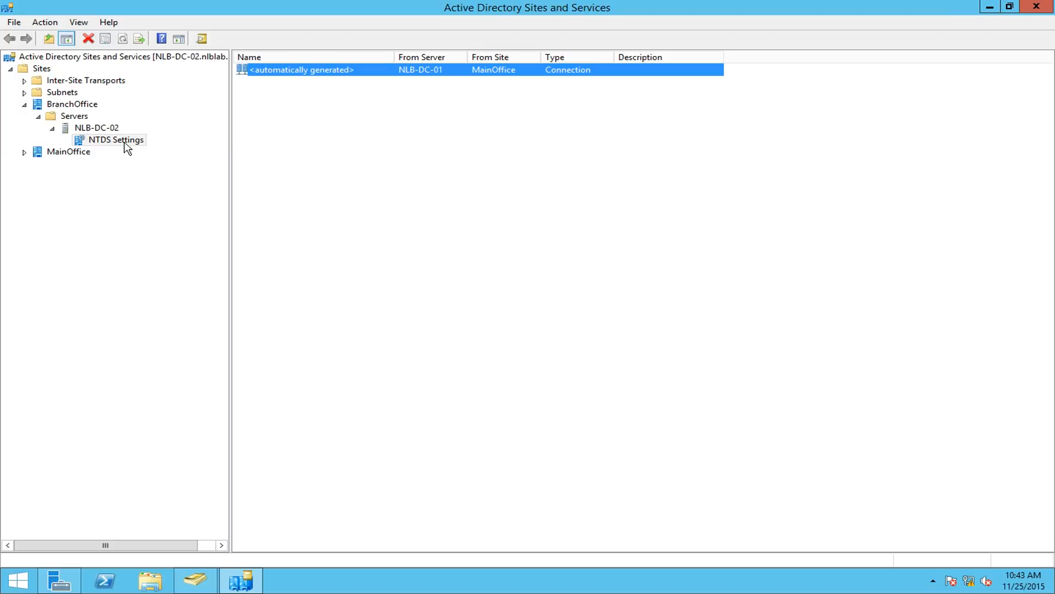
right_click(406, 70)
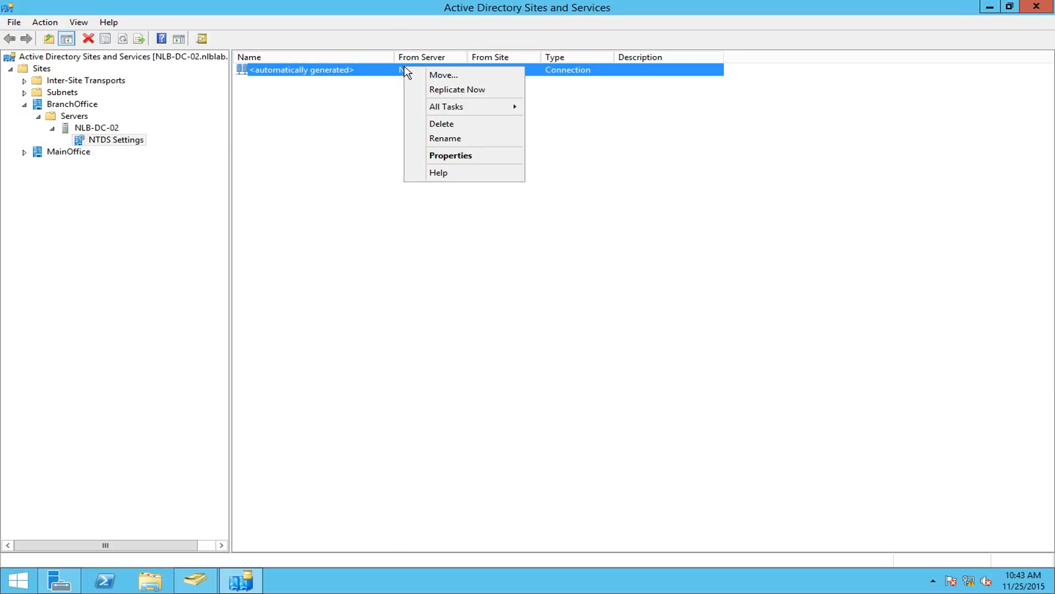
left_click(445, 92)
left_click(651, 349)
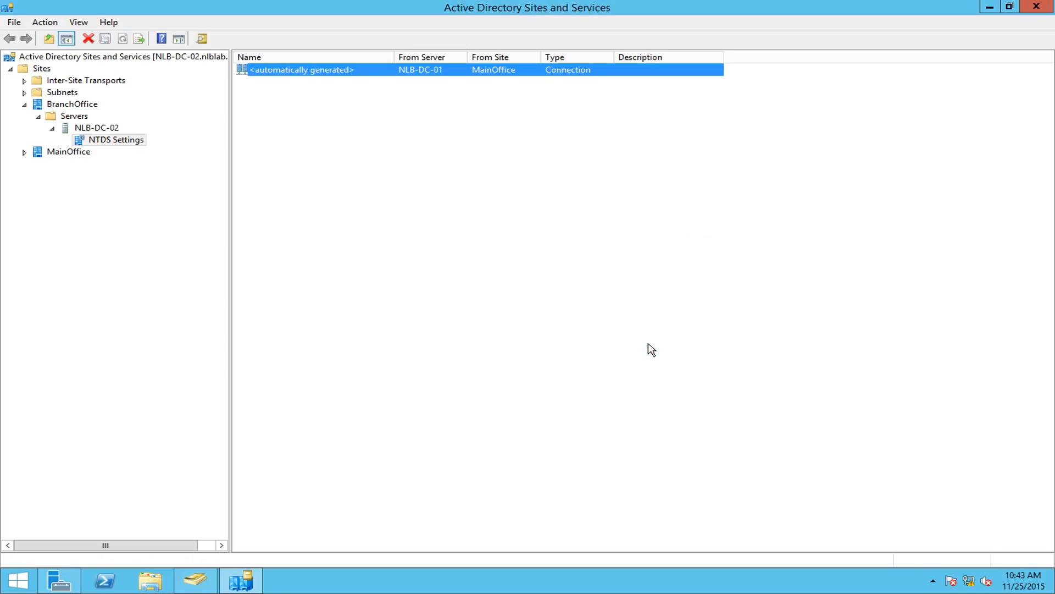
Refresh NLB Solutions in Active Directory Users and Computers, and examine the contents of Branch and its Finance unit
left_click(198, 582)
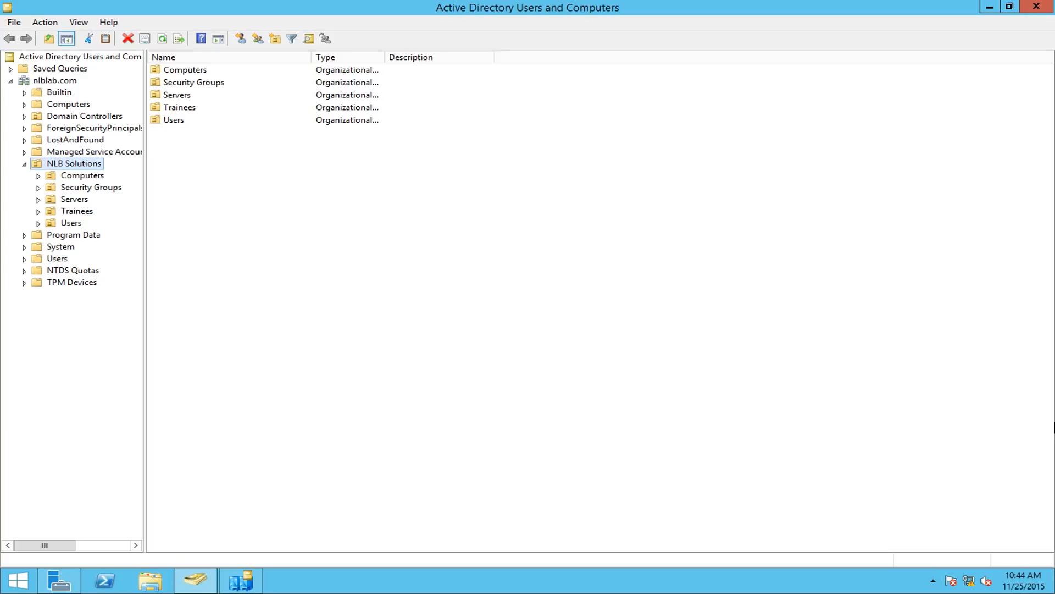
right_click(84, 166)
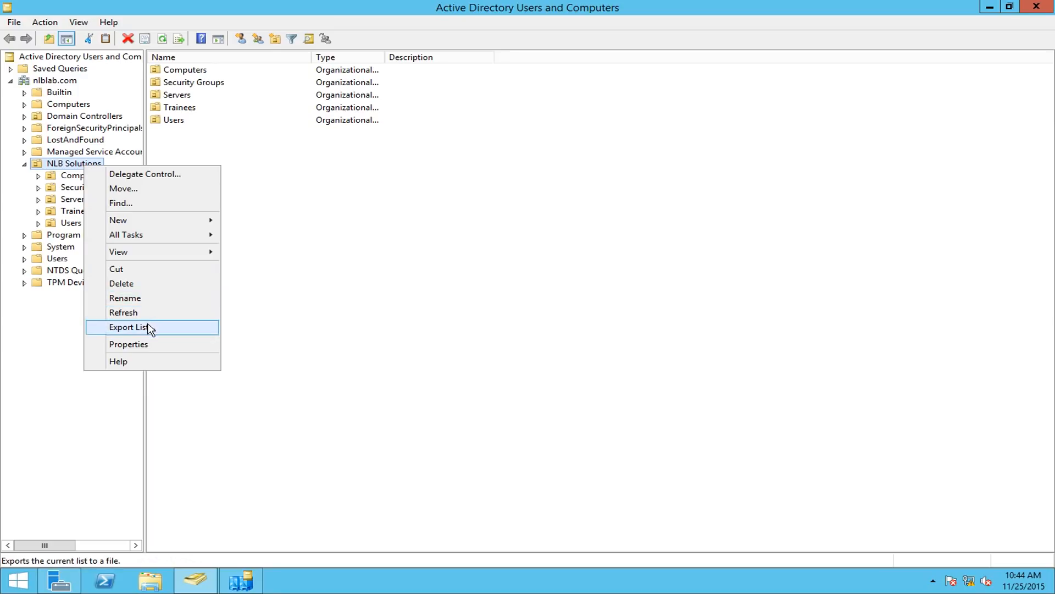
left_click(124, 312)
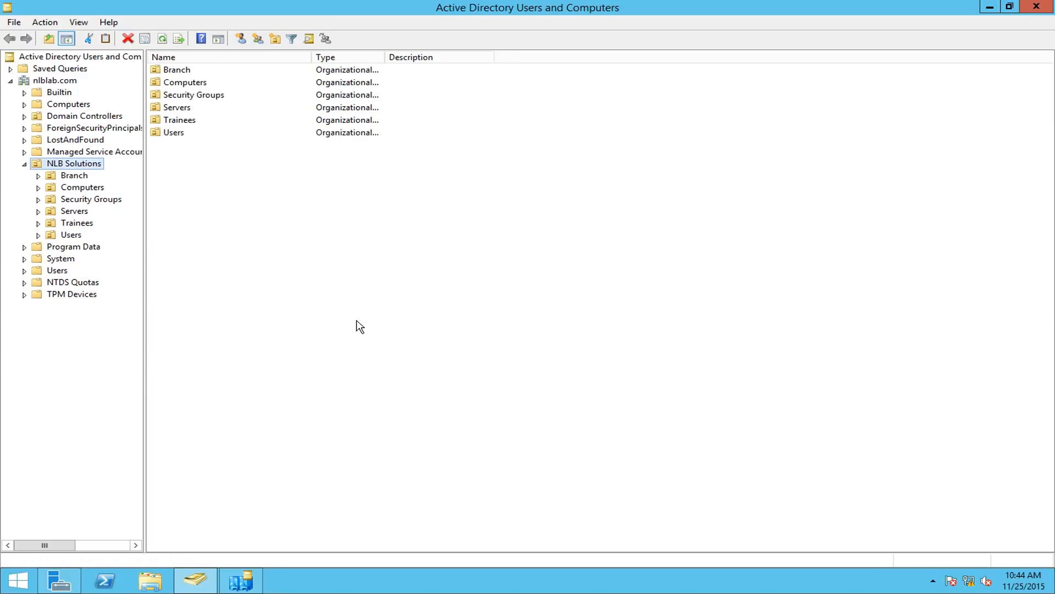
left_click(67, 176)
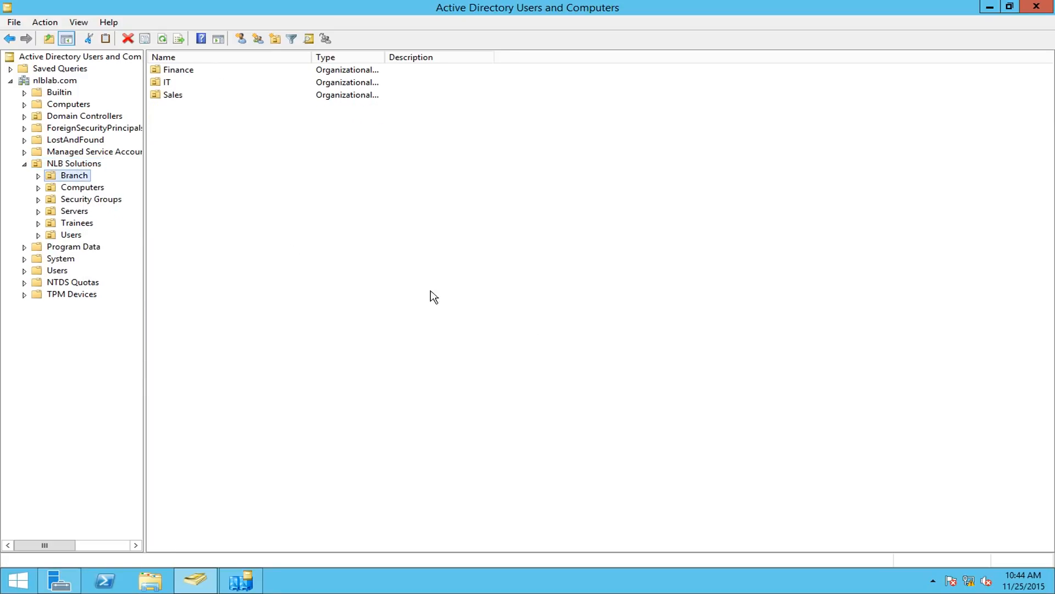
left_click(38, 175)
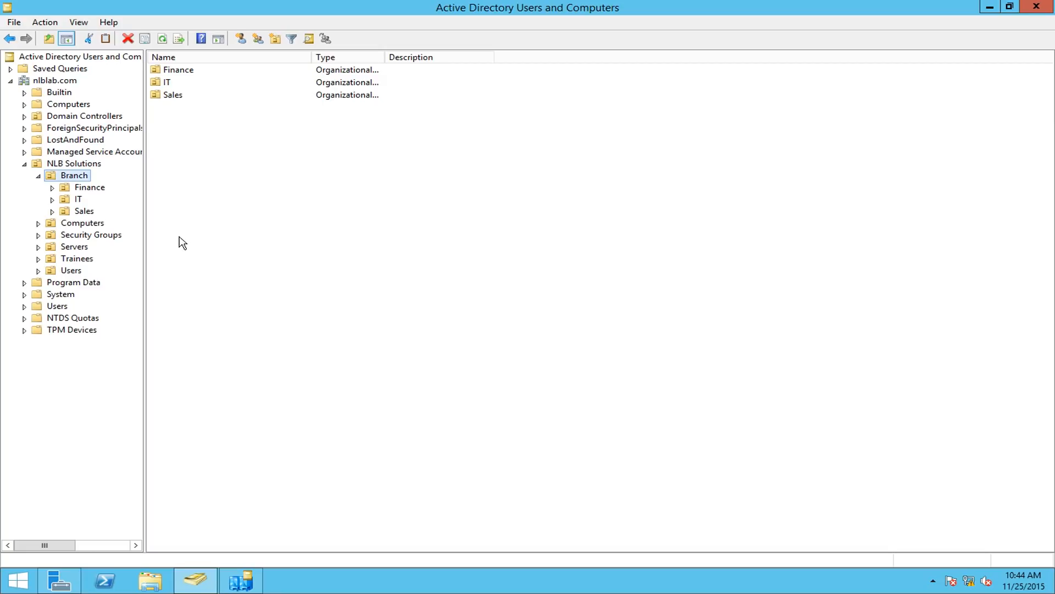
left_click(88, 188)
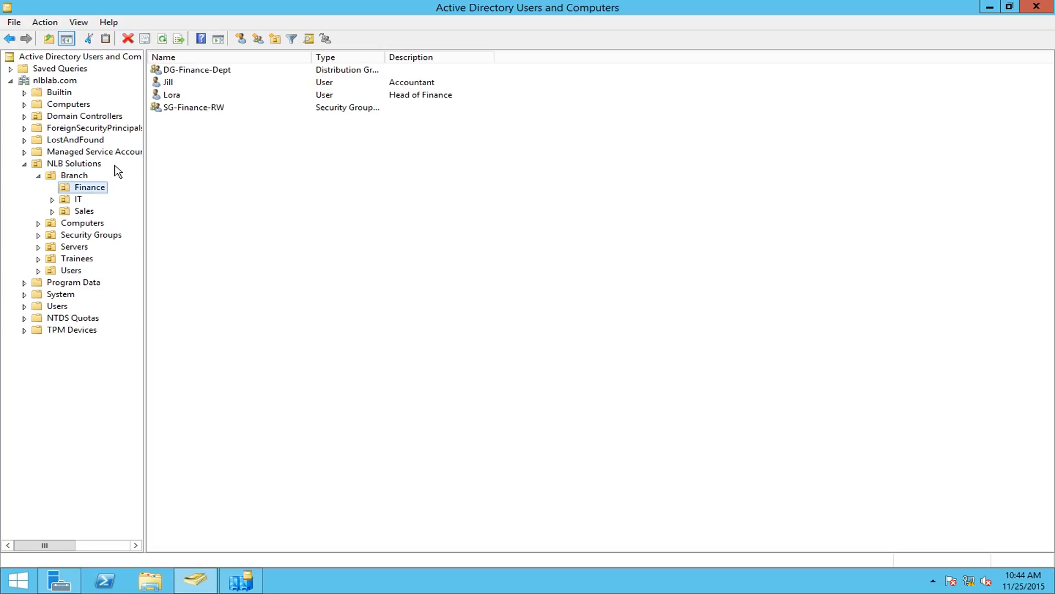
Check that Advanced Features is enabled, and view the Finance unit's object properties and update sequence numbers on NLB-DC-02
left_click(77, 22)
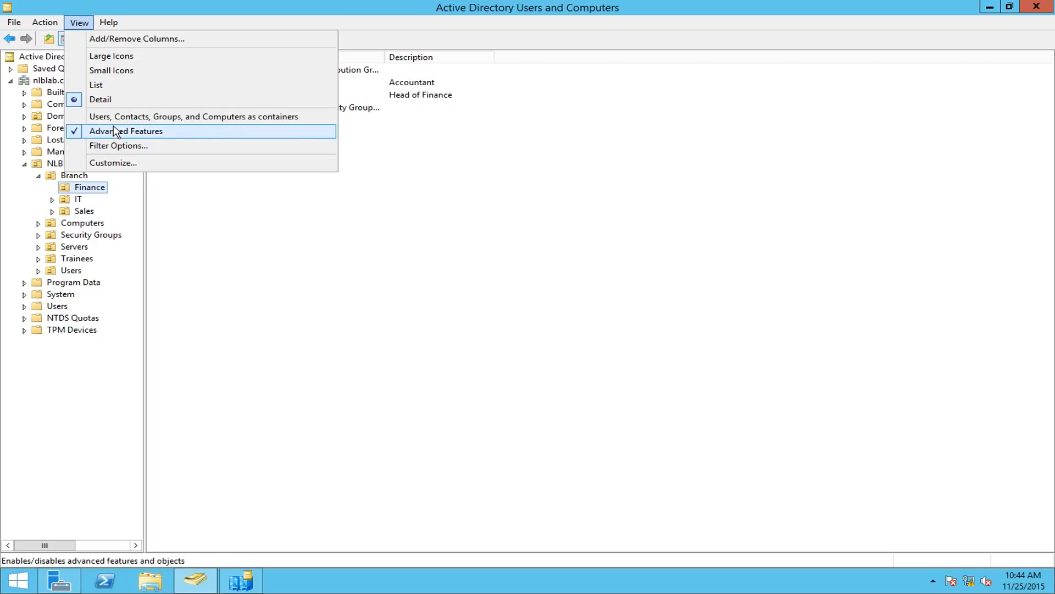
left_click(209, 257)
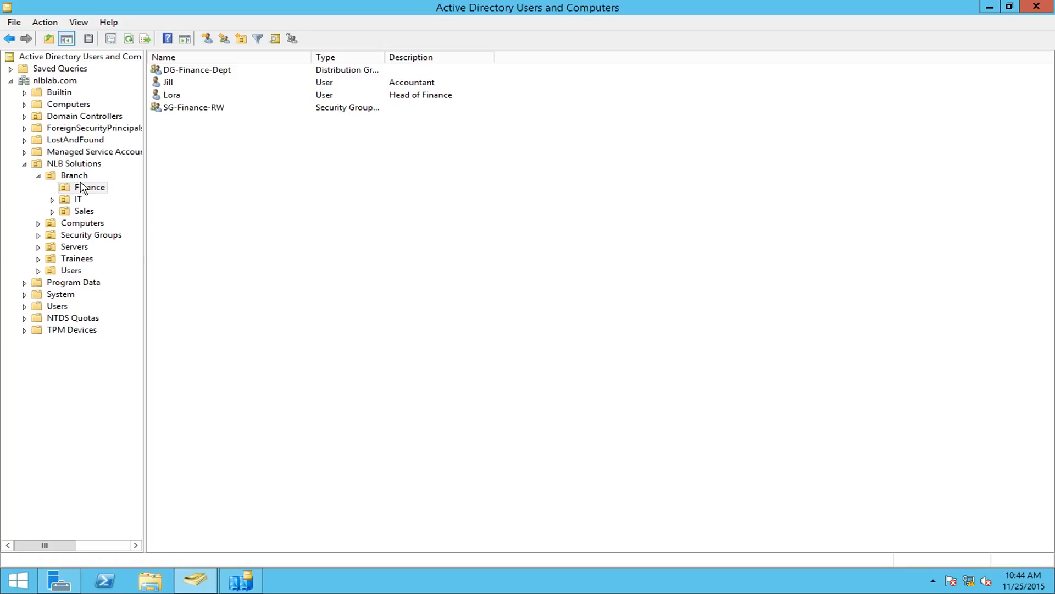
right_click(82, 187)
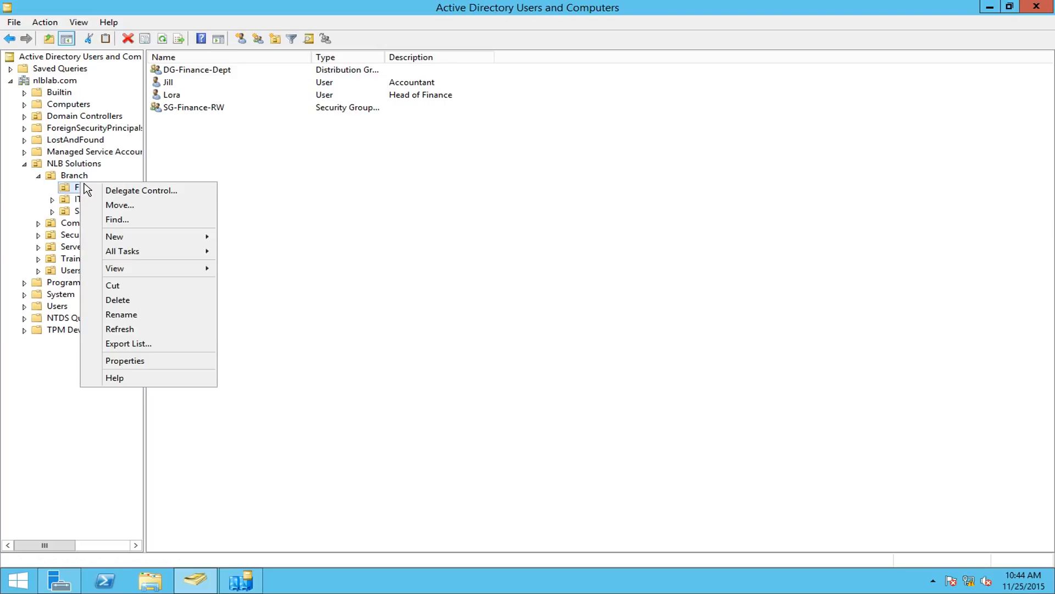
left_click(127, 361)
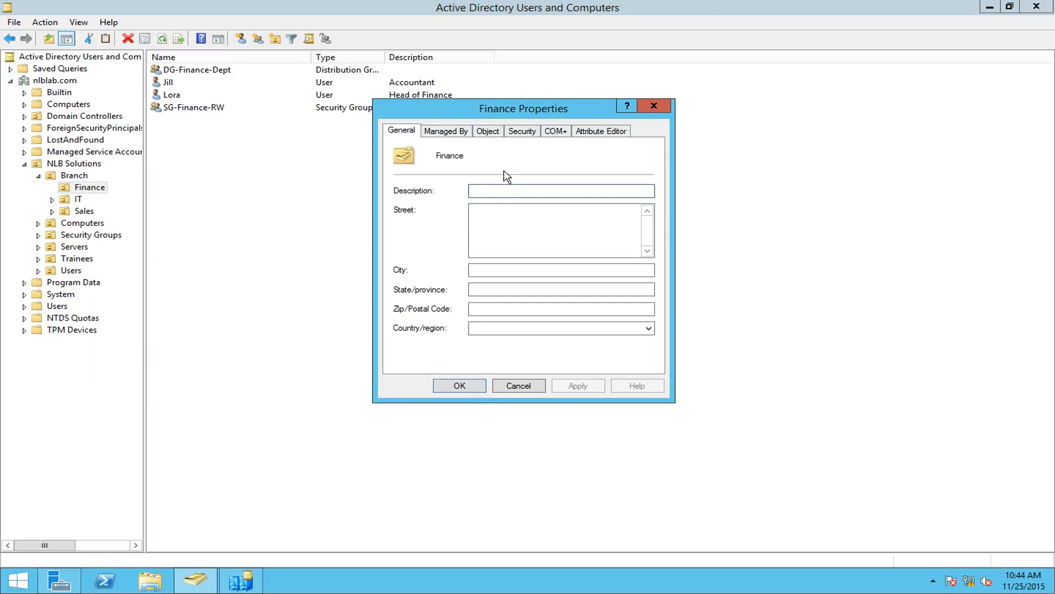
left_click(488, 132)
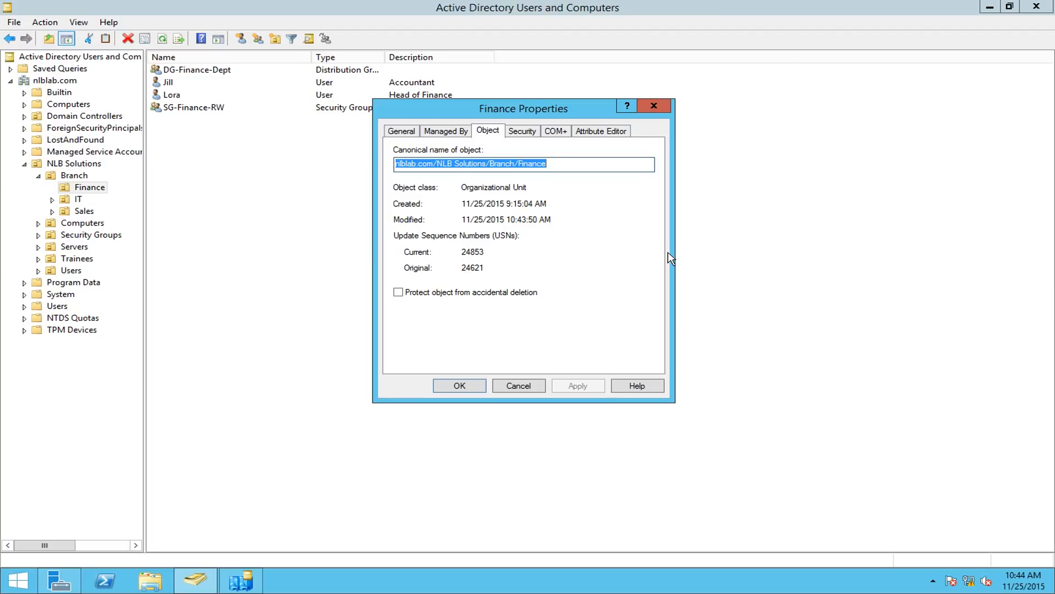
left_click(668, 109)
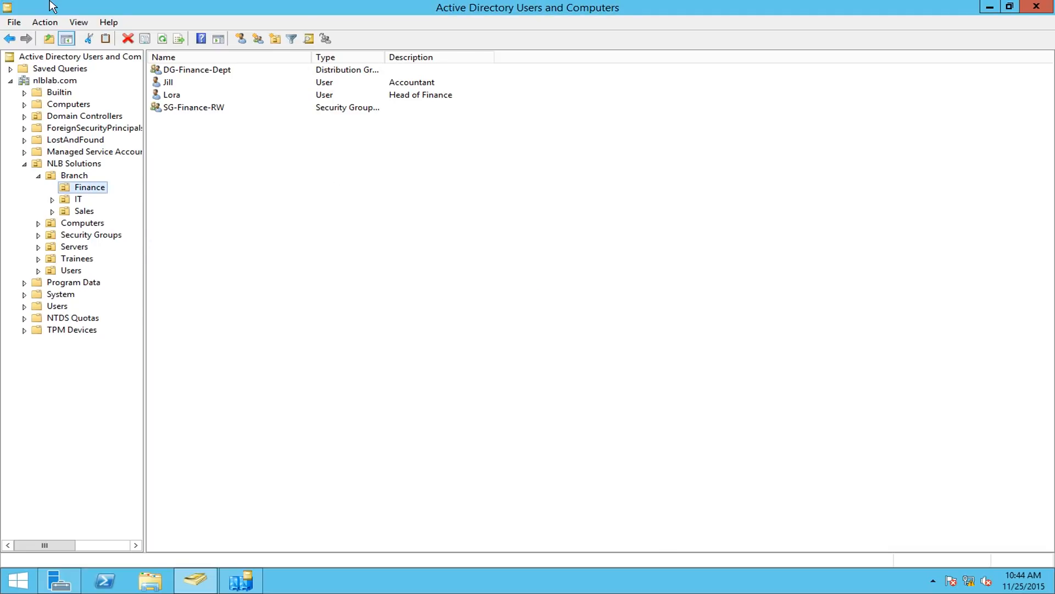
Switch to NLB-DC-01 and examine the Finance unit's current update sequence number in its object properties, closing them without changes
right_click(82, 190)
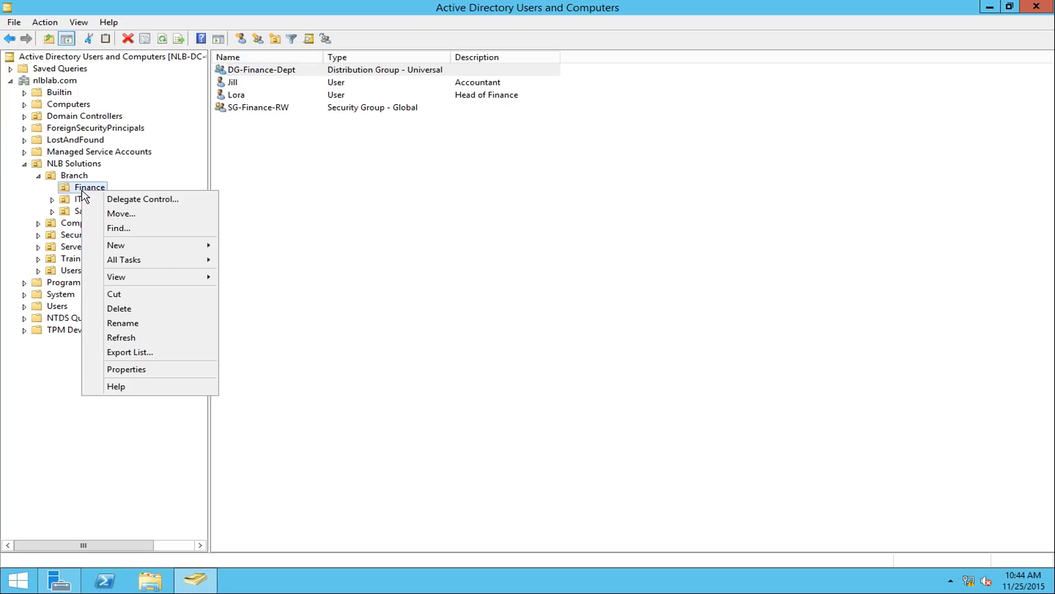
left_click(126, 369)
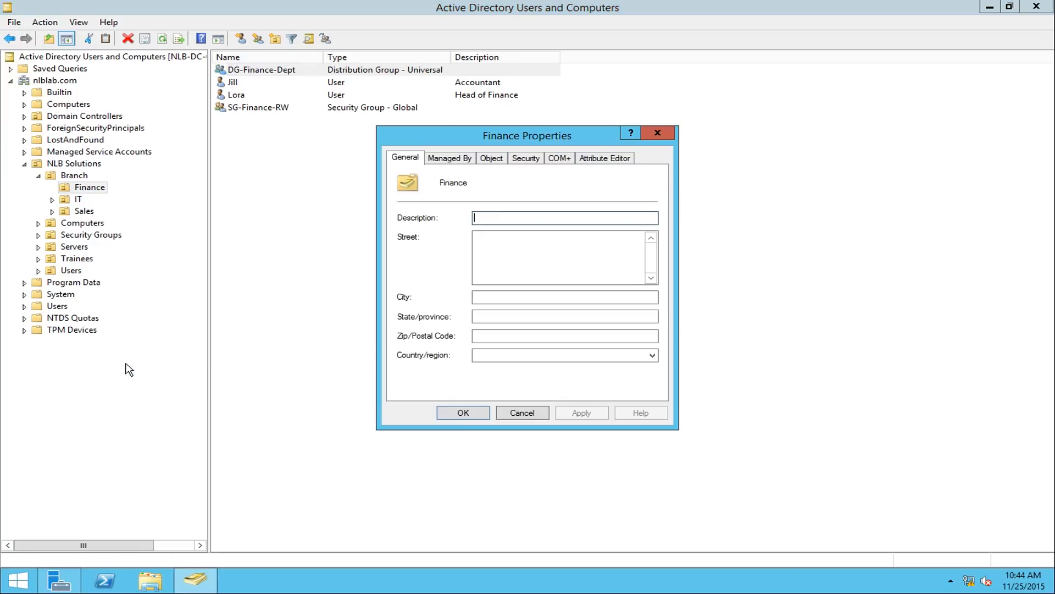
left_click(487, 163)
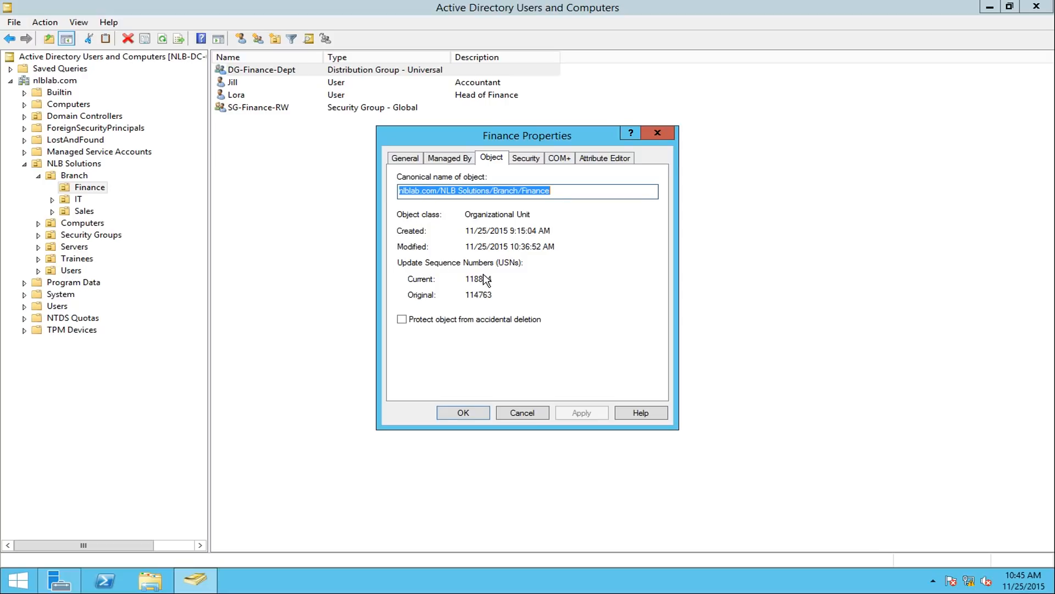
left_click_drag(465, 279, 493, 279)
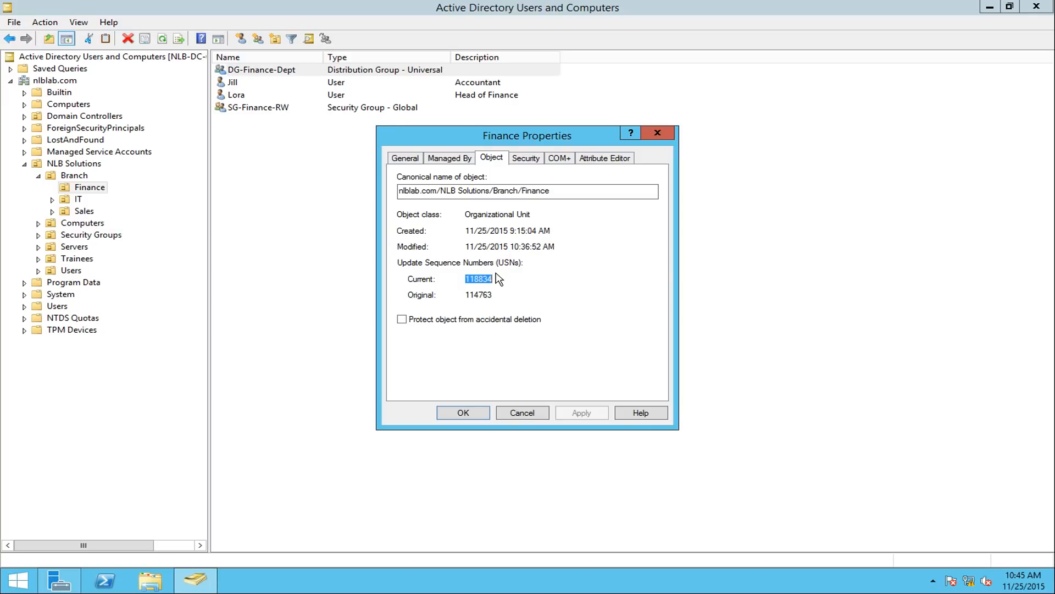
key("Escape")
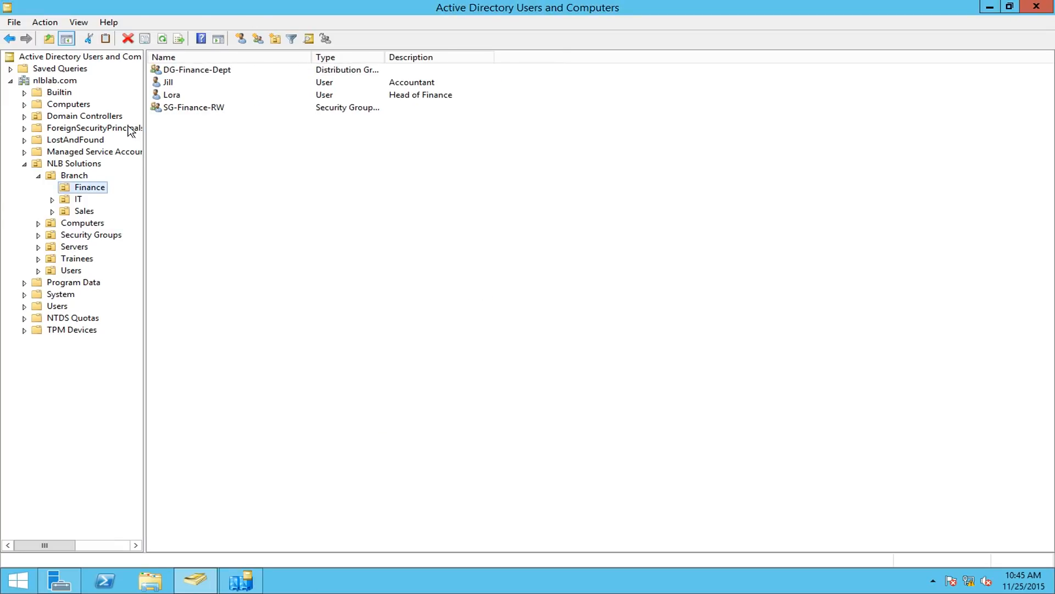
Return to NLB-DC-02 and compare the Finance unit's update sequence numbers in its object properties, and close them
right_click(87, 187)
left_click(153, 364)
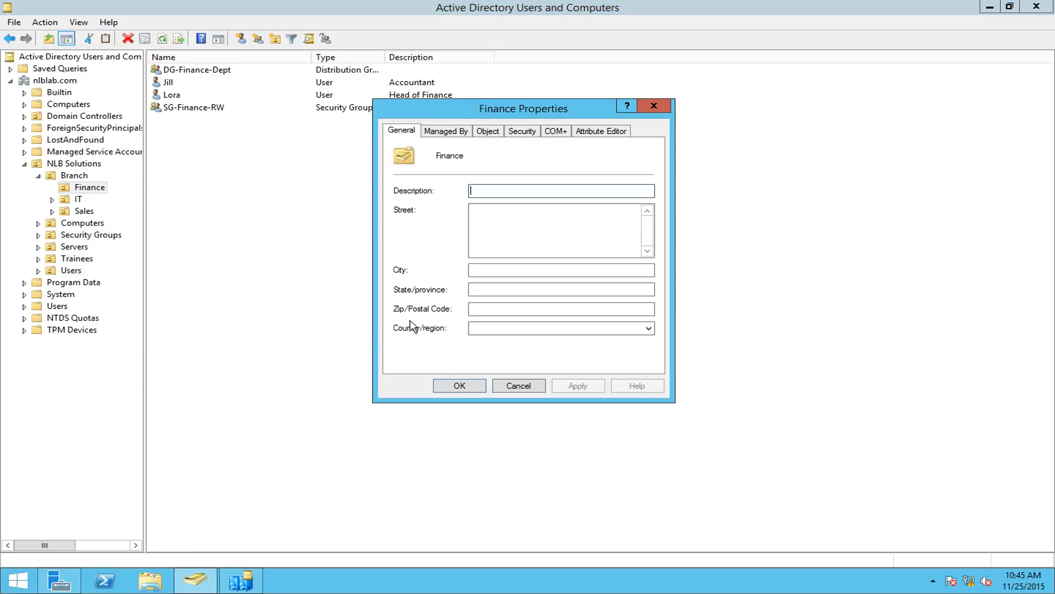
left_click(494, 131)
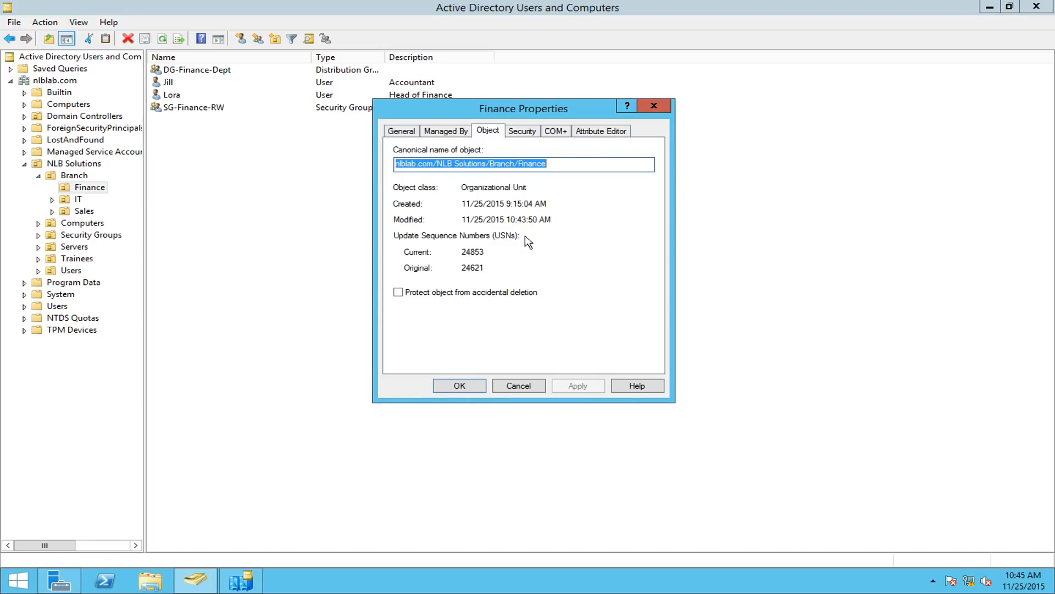
left_click(654, 106)
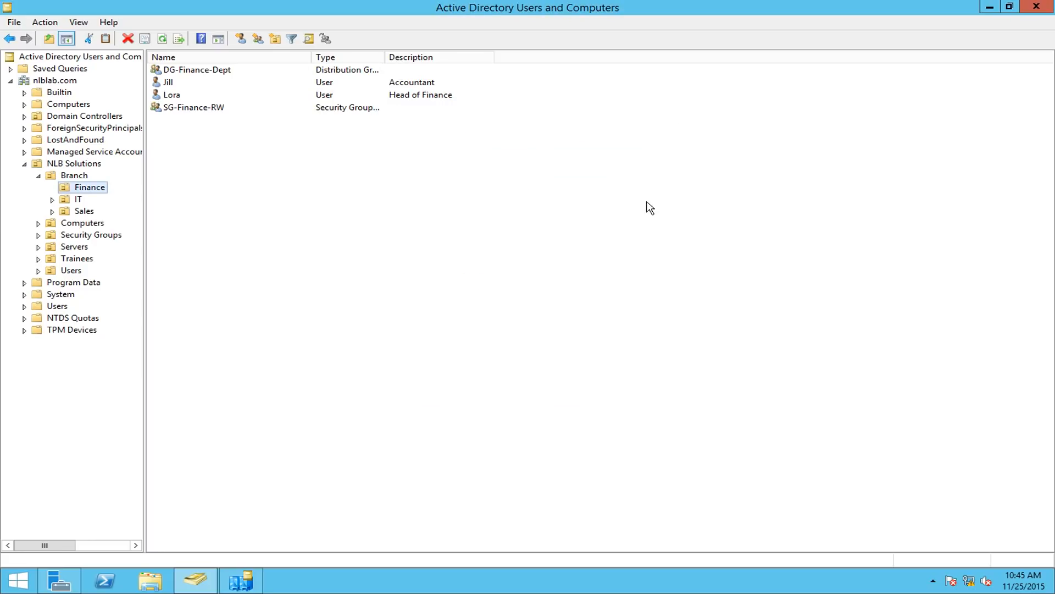